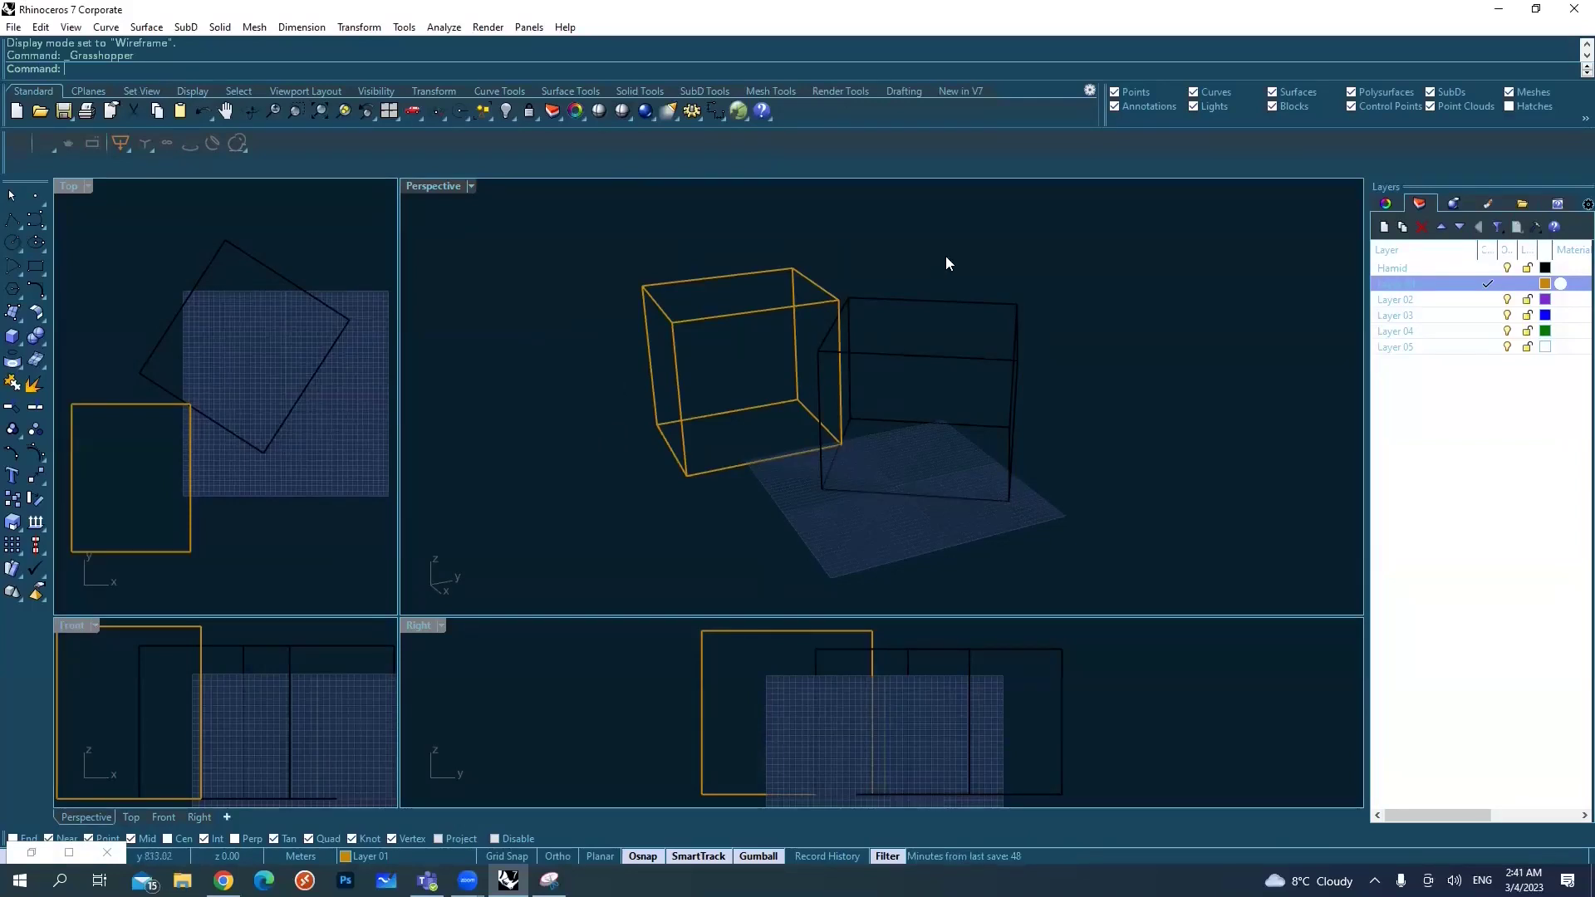
- Crossing-select both extruded box outlines and delete them
{"action": "left_click_drag", "start_coordinate": [960, 243], "coordinate": [649, 459]}
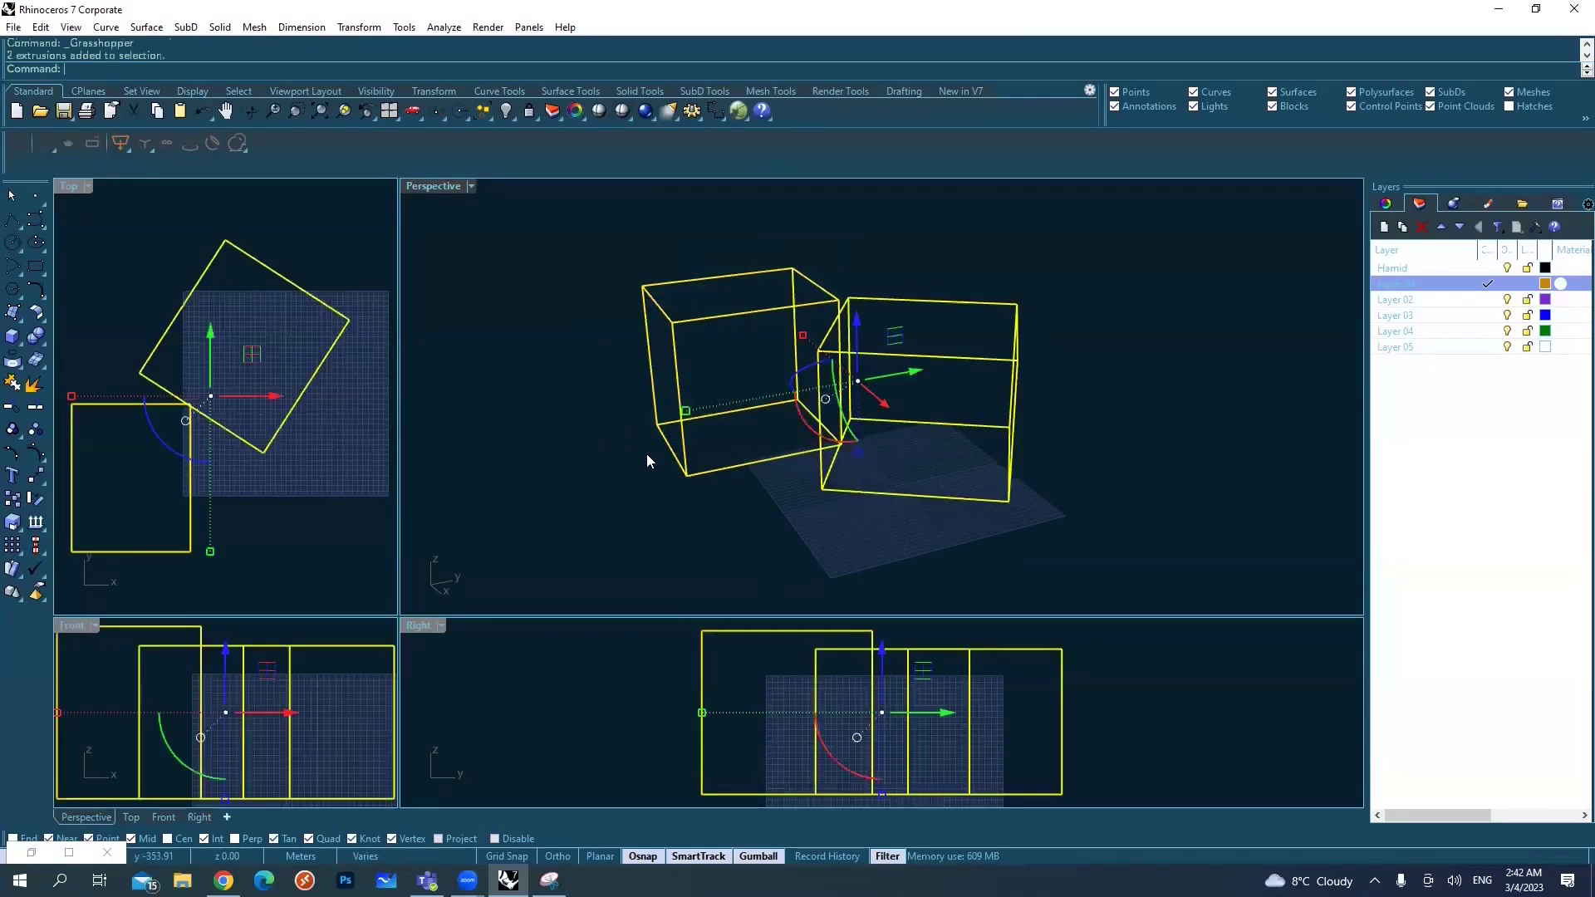
{"action": "key", "text": "Delete"}
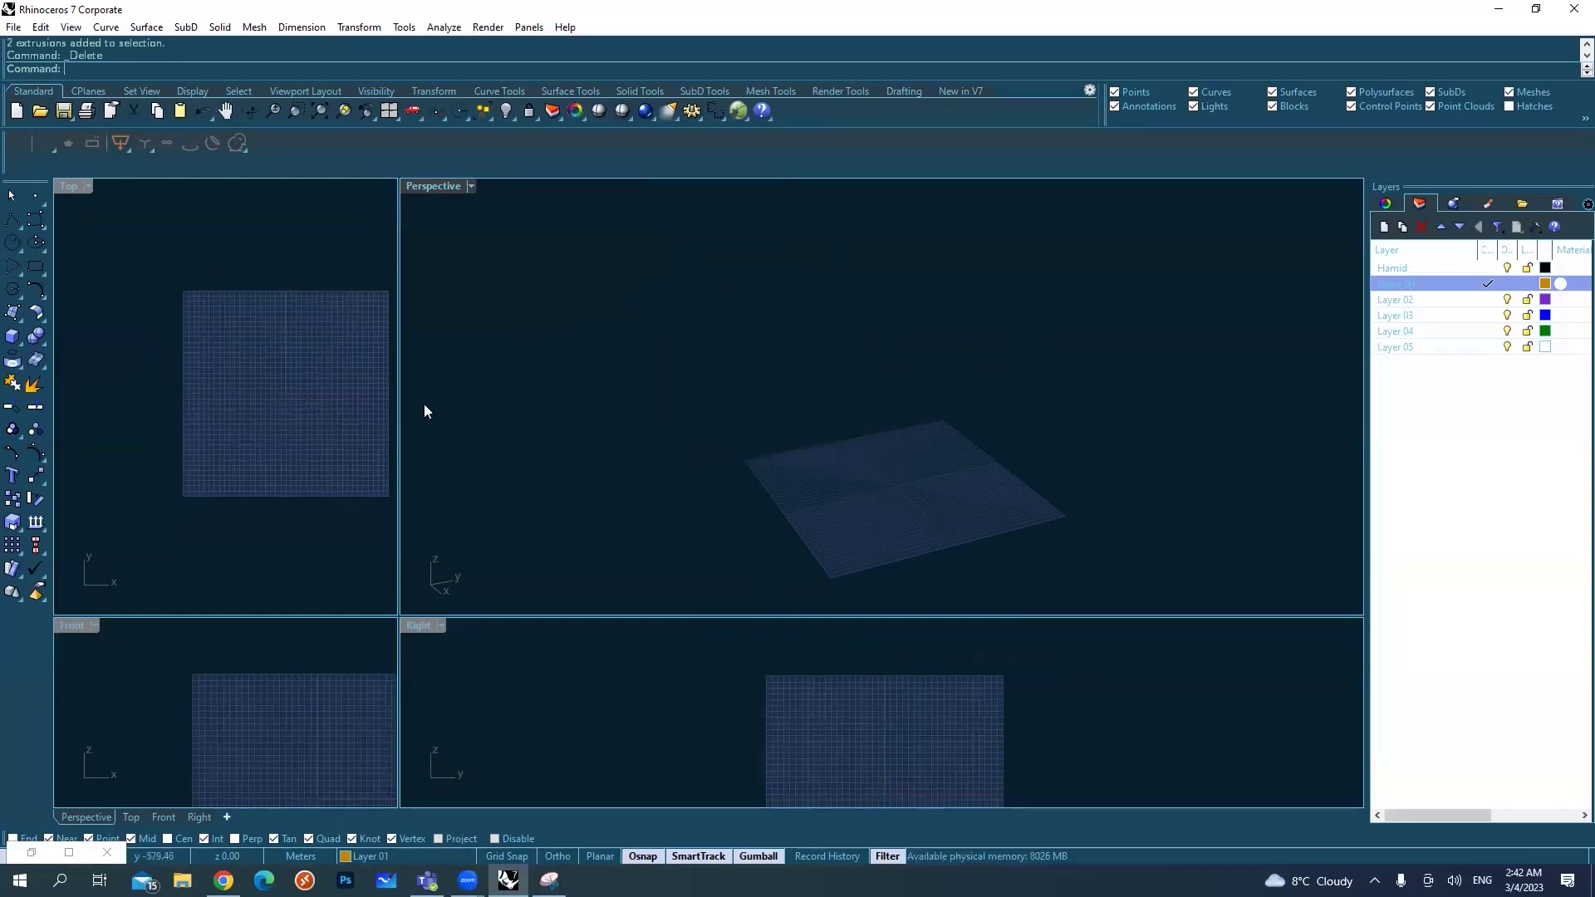
- Place a single point above the grid, then window-select it and delete it
{"action": "left_click", "coordinate": [37, 200]}
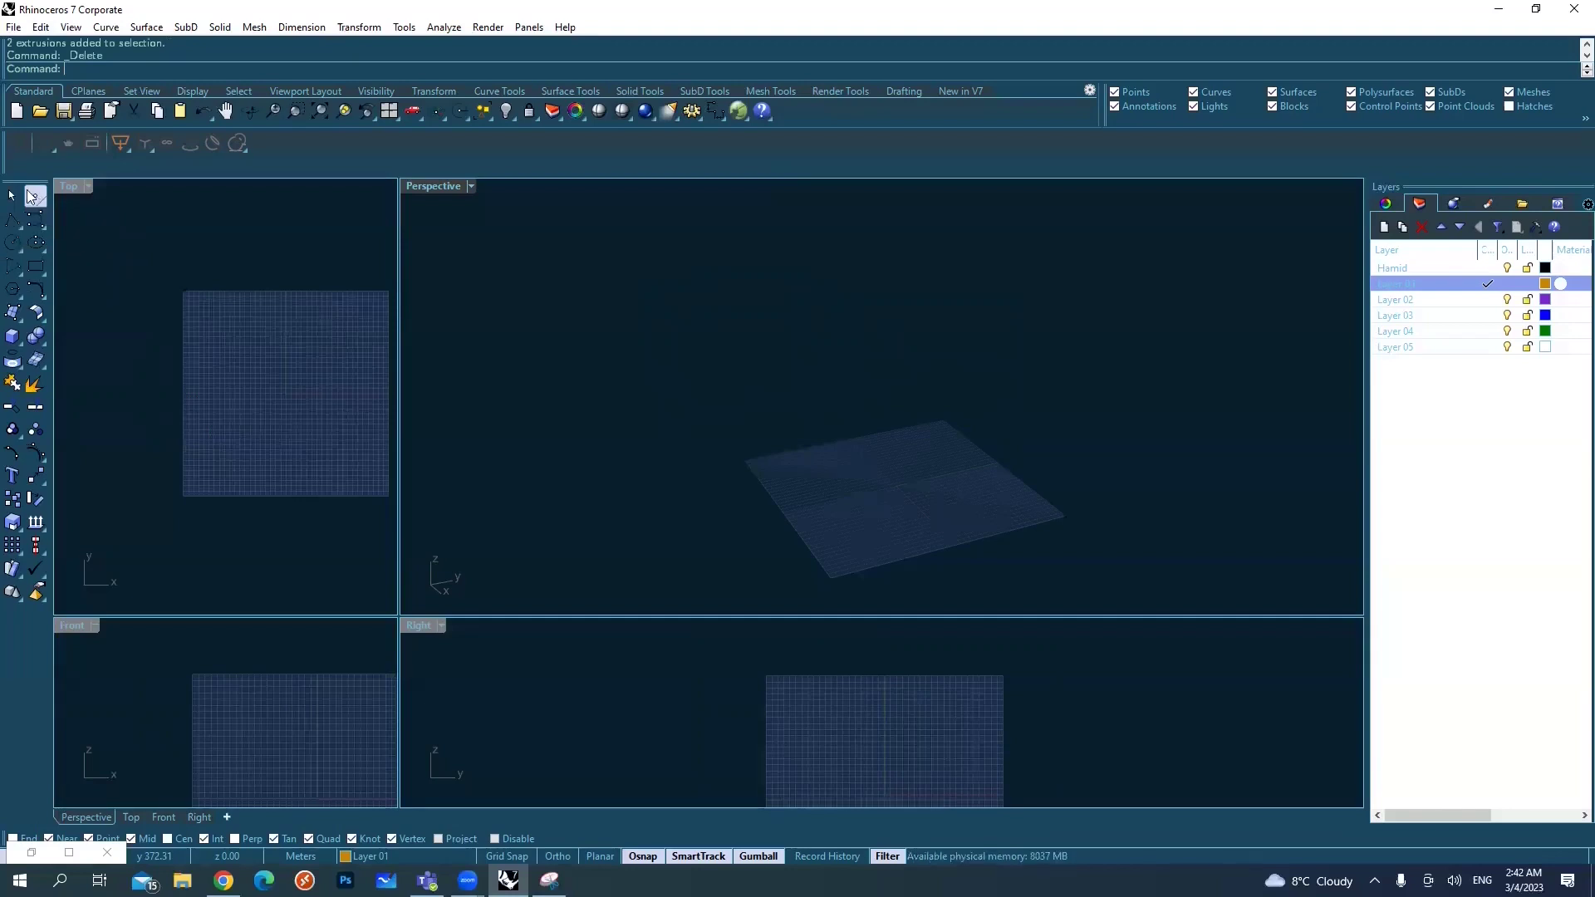
{"action": "left_click", "coordinate": [786, 393]}
{"action": "left_click_drag", "start_coordinate": [641, 351], "coordinate": [939, 499]}
{"action": "left_click_drag", "start_coordinate": [782, 409], "coordinate": [803, 404]}
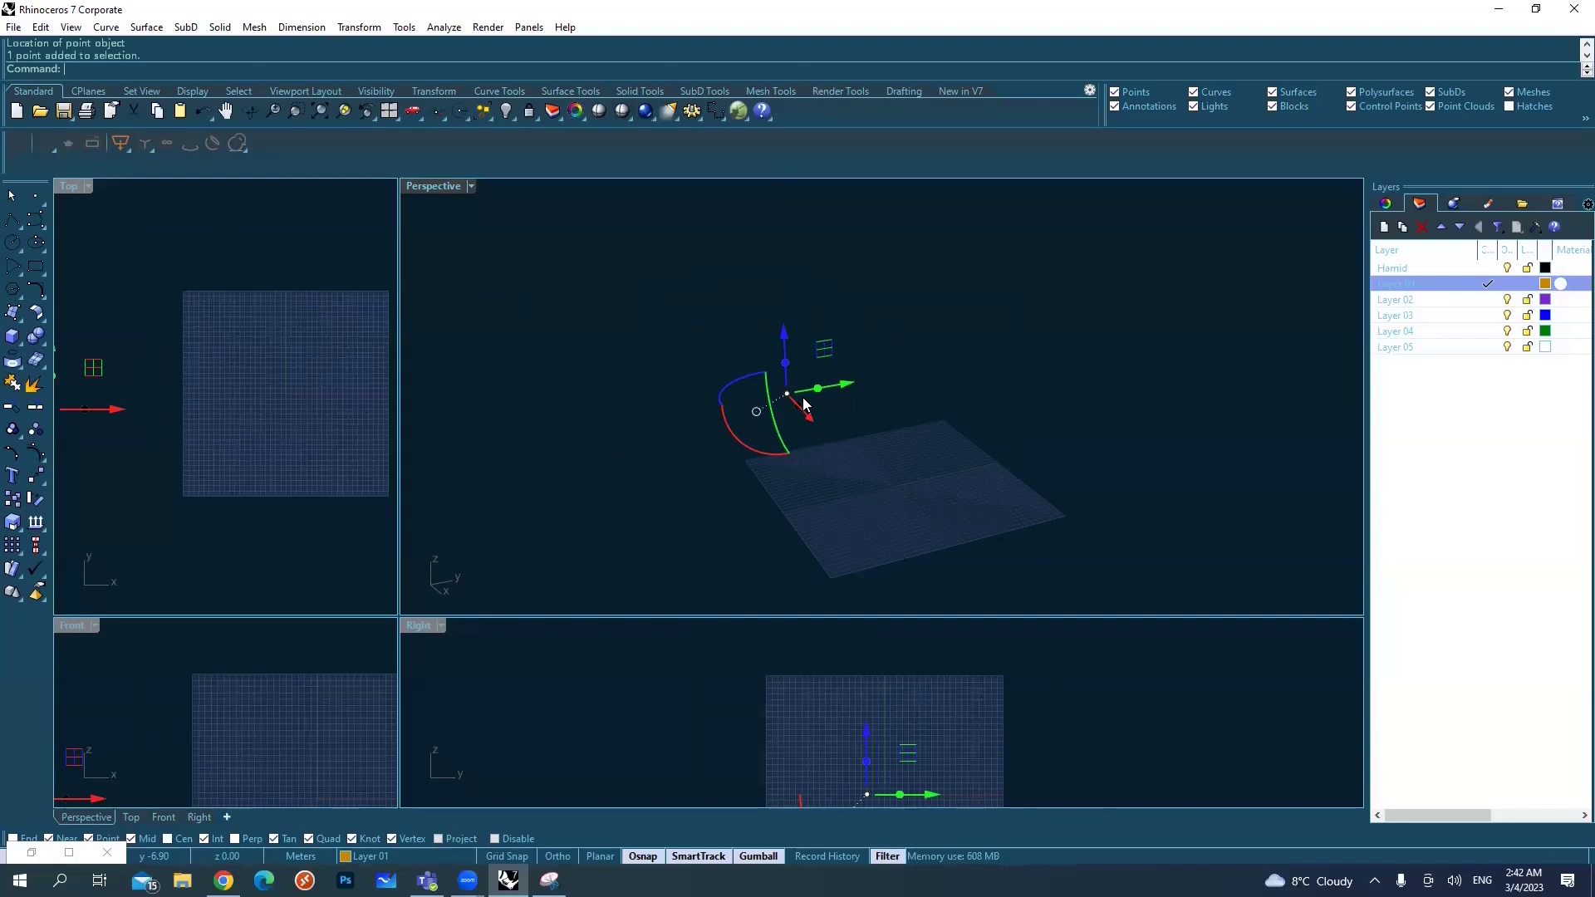
{"action": "key", "text": "Delete"}
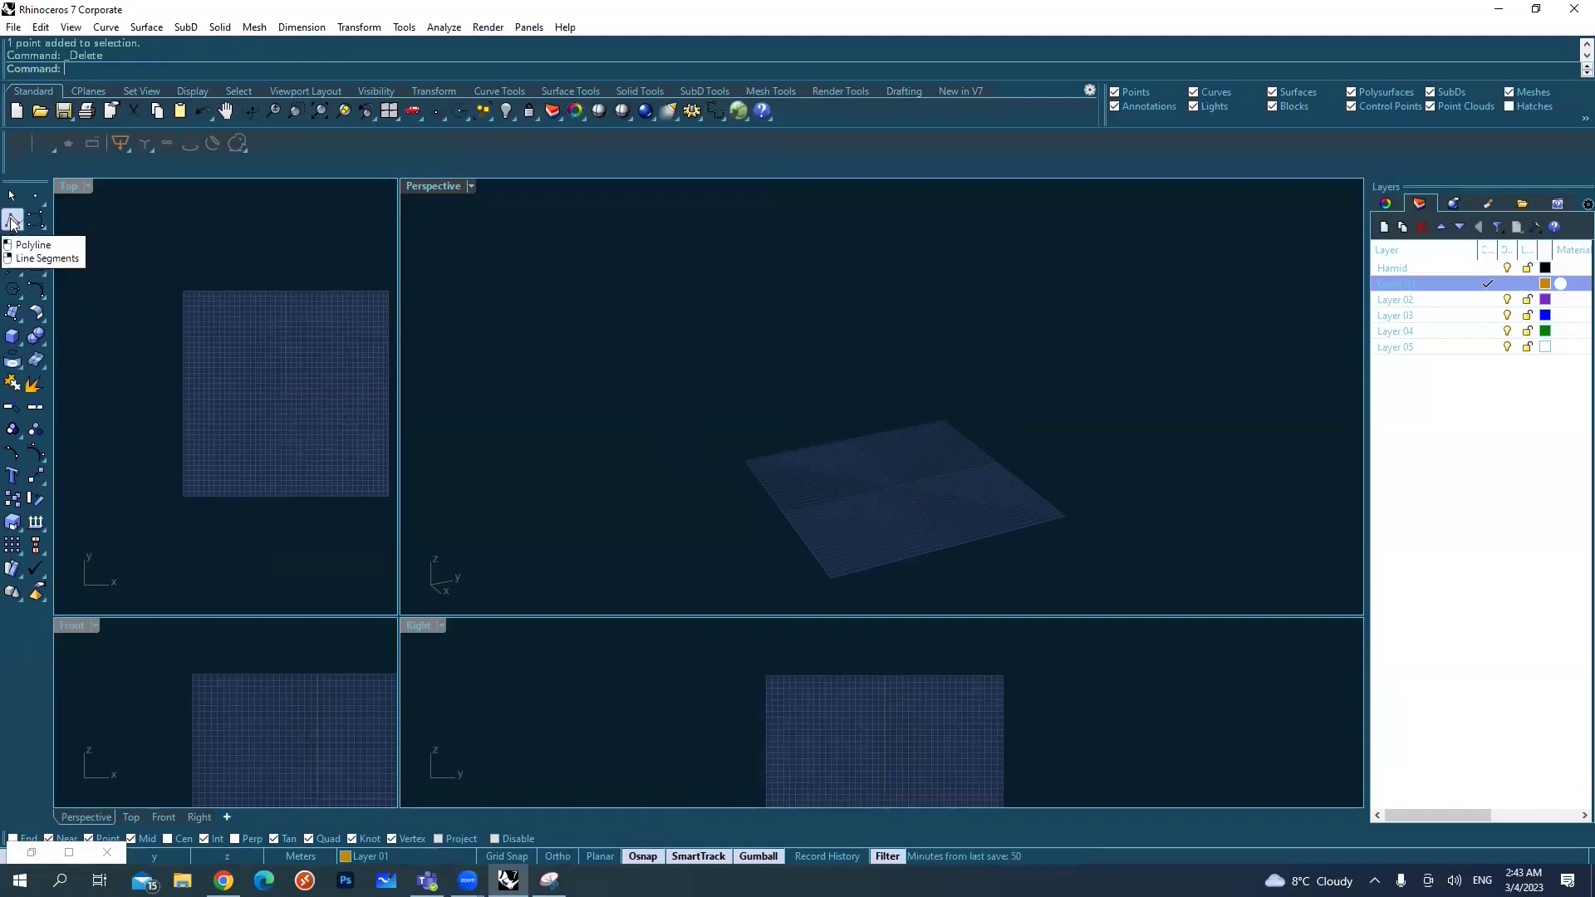
- Draw a seven-vertex open zigzag polyline across the grid in Top, then select and deselect it
{"action": "left_click", "coordinate": [12, 221]}
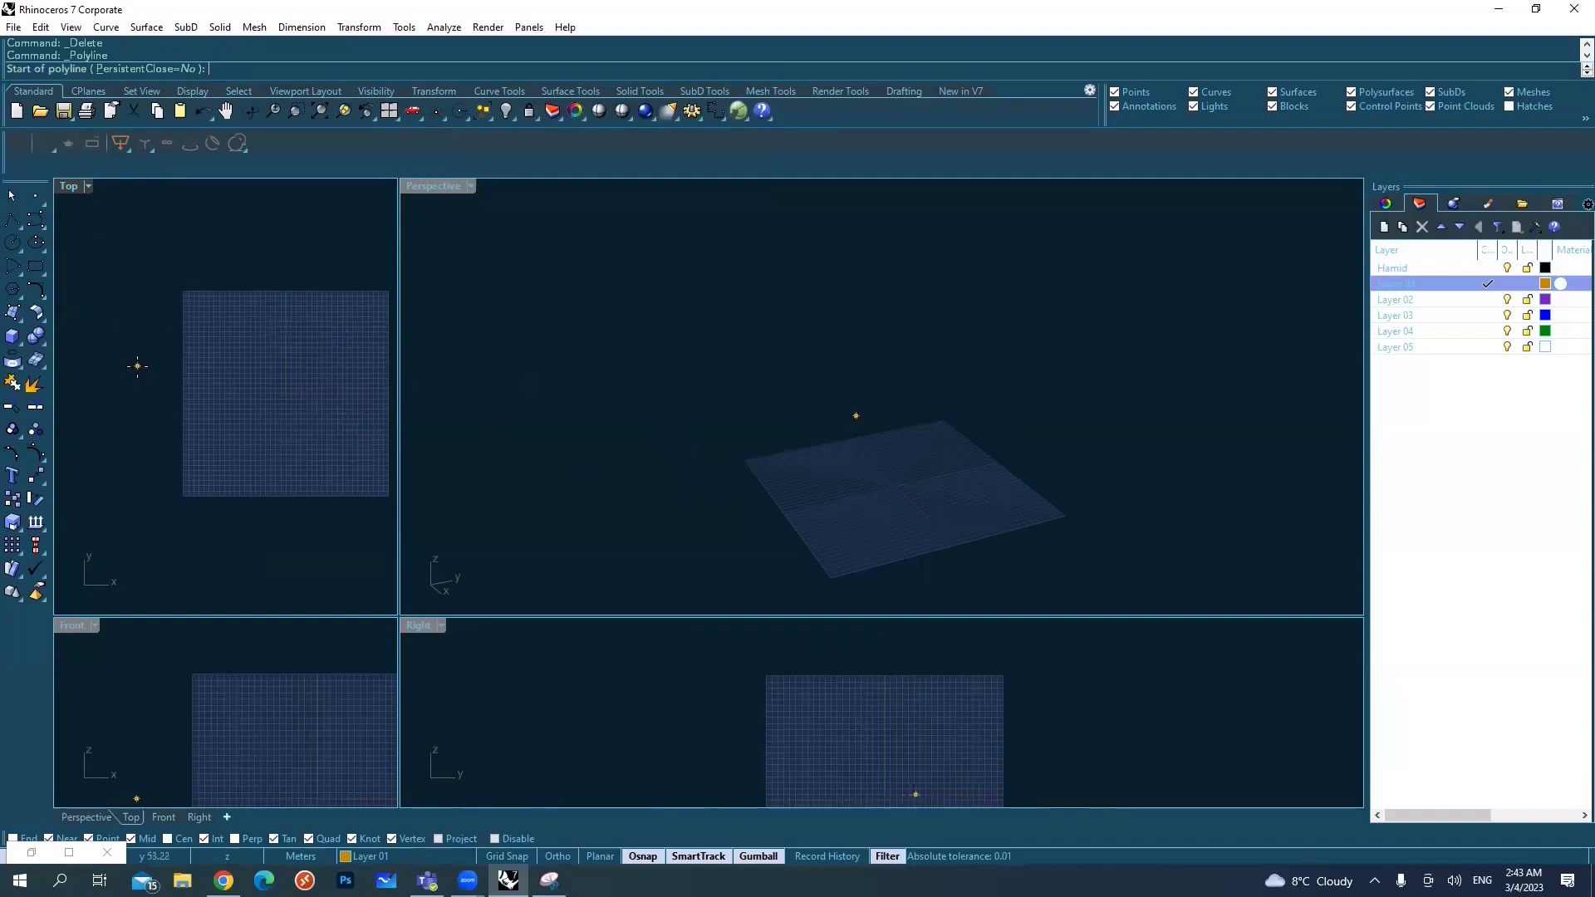
{"action": "left_click", "coordinate": [137, 359]}
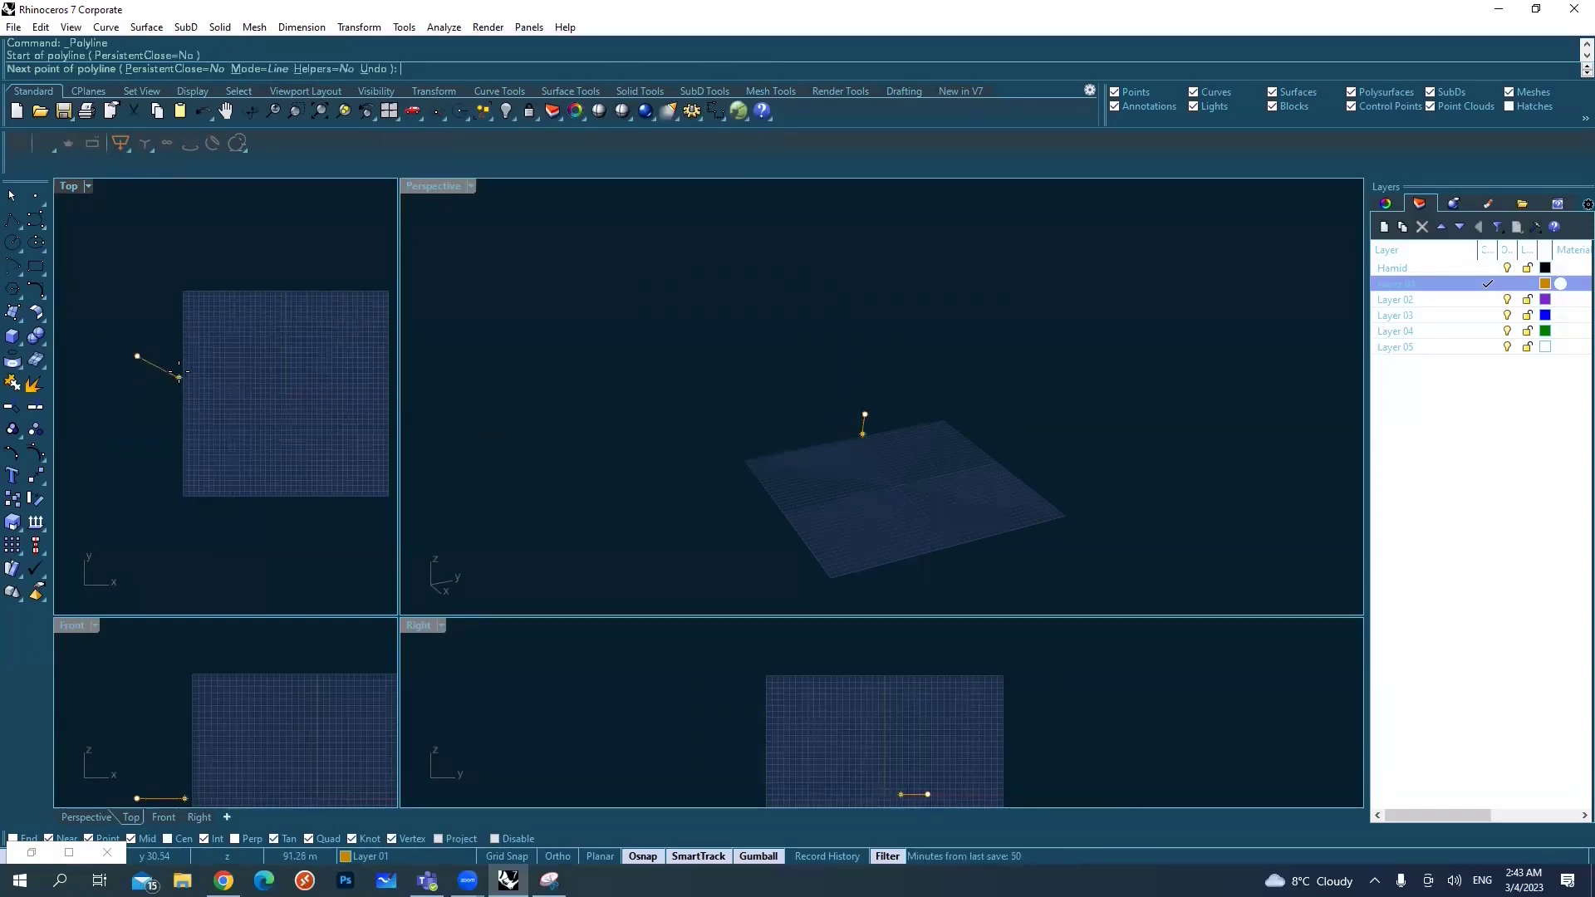
{"action": "left_click", "coordinate": [204, 260]}
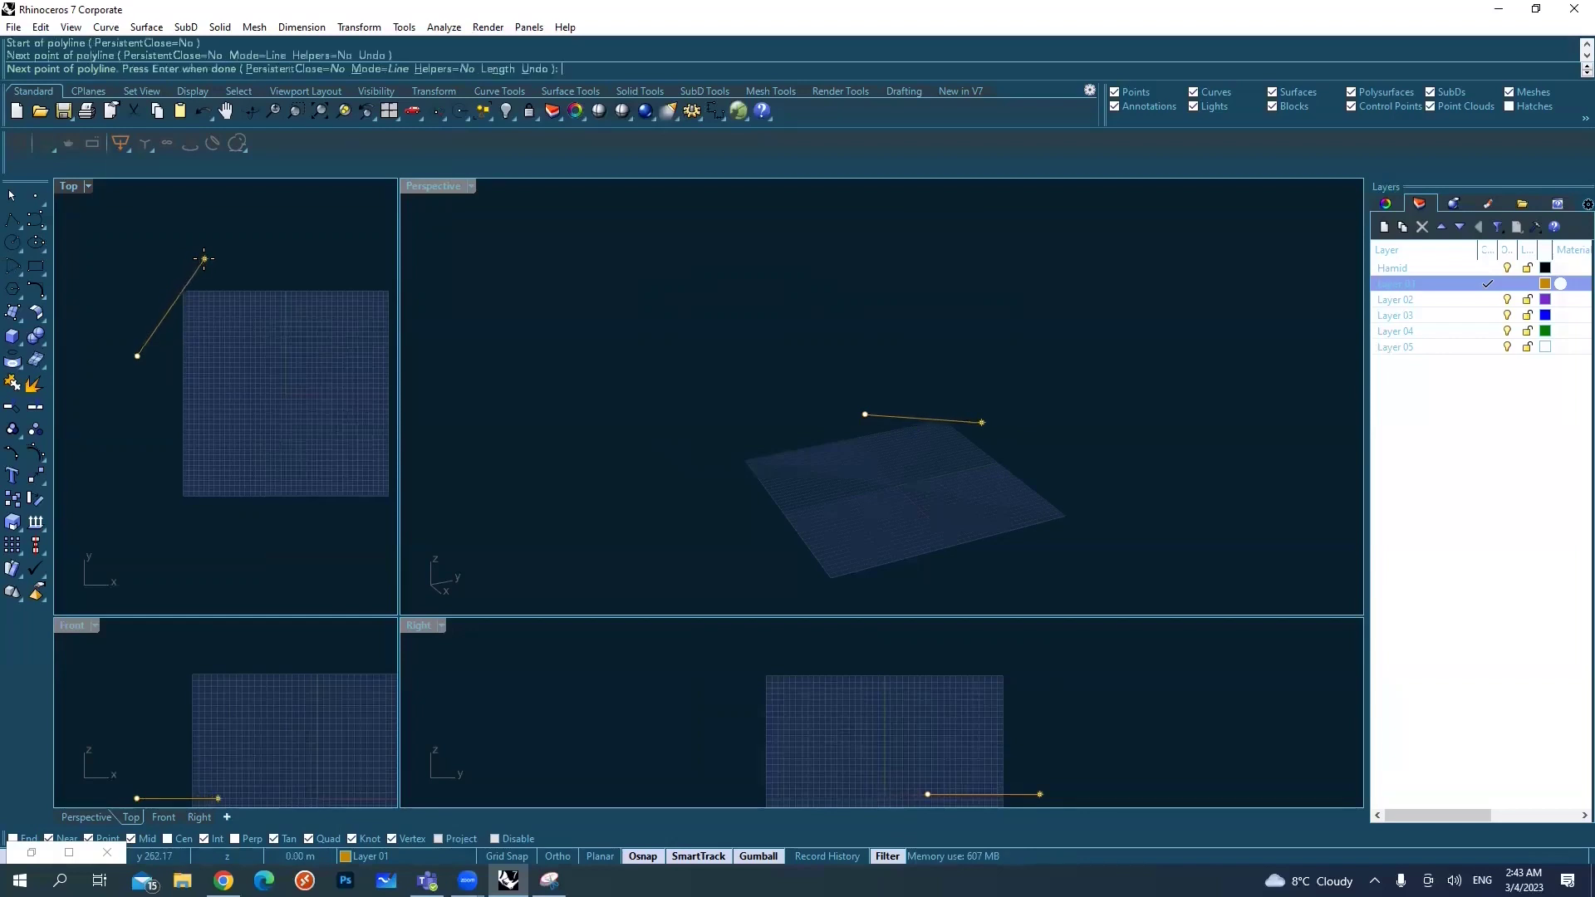
{"action": "left_click", "coordinate": [307, 356]}
{"action": "left_click", "coordinate": [342, 288]}
{"action": "left_click", "coordinate": [356, 396]}
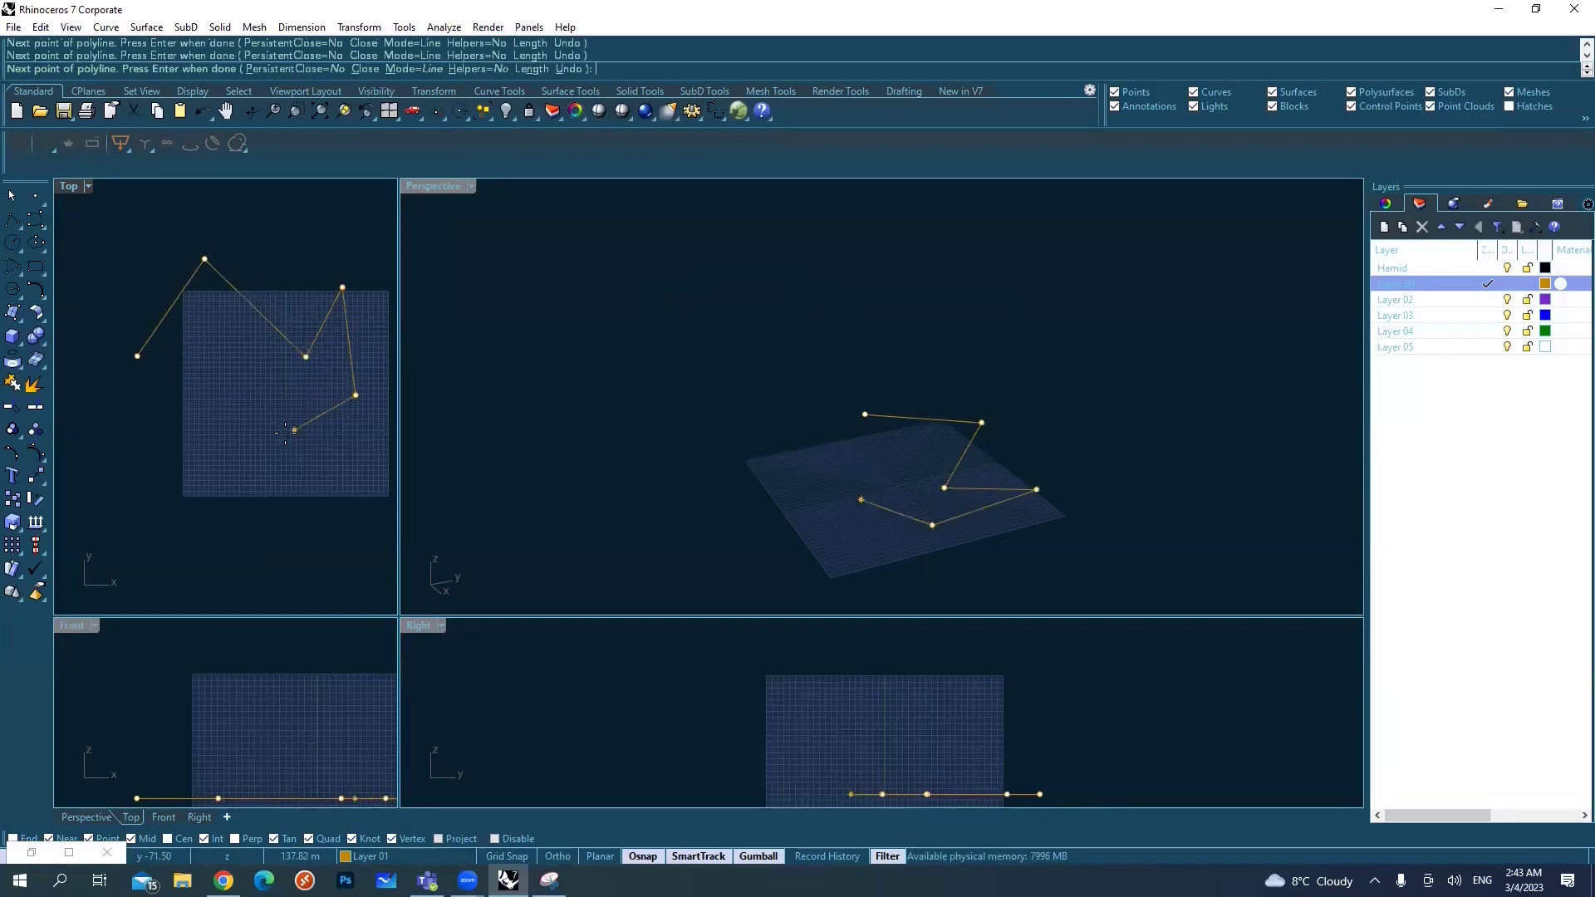
{"action": "left_click", "coordinate": [243, 433]}
{"action": "left_click", "coordinate": [142, 426]}
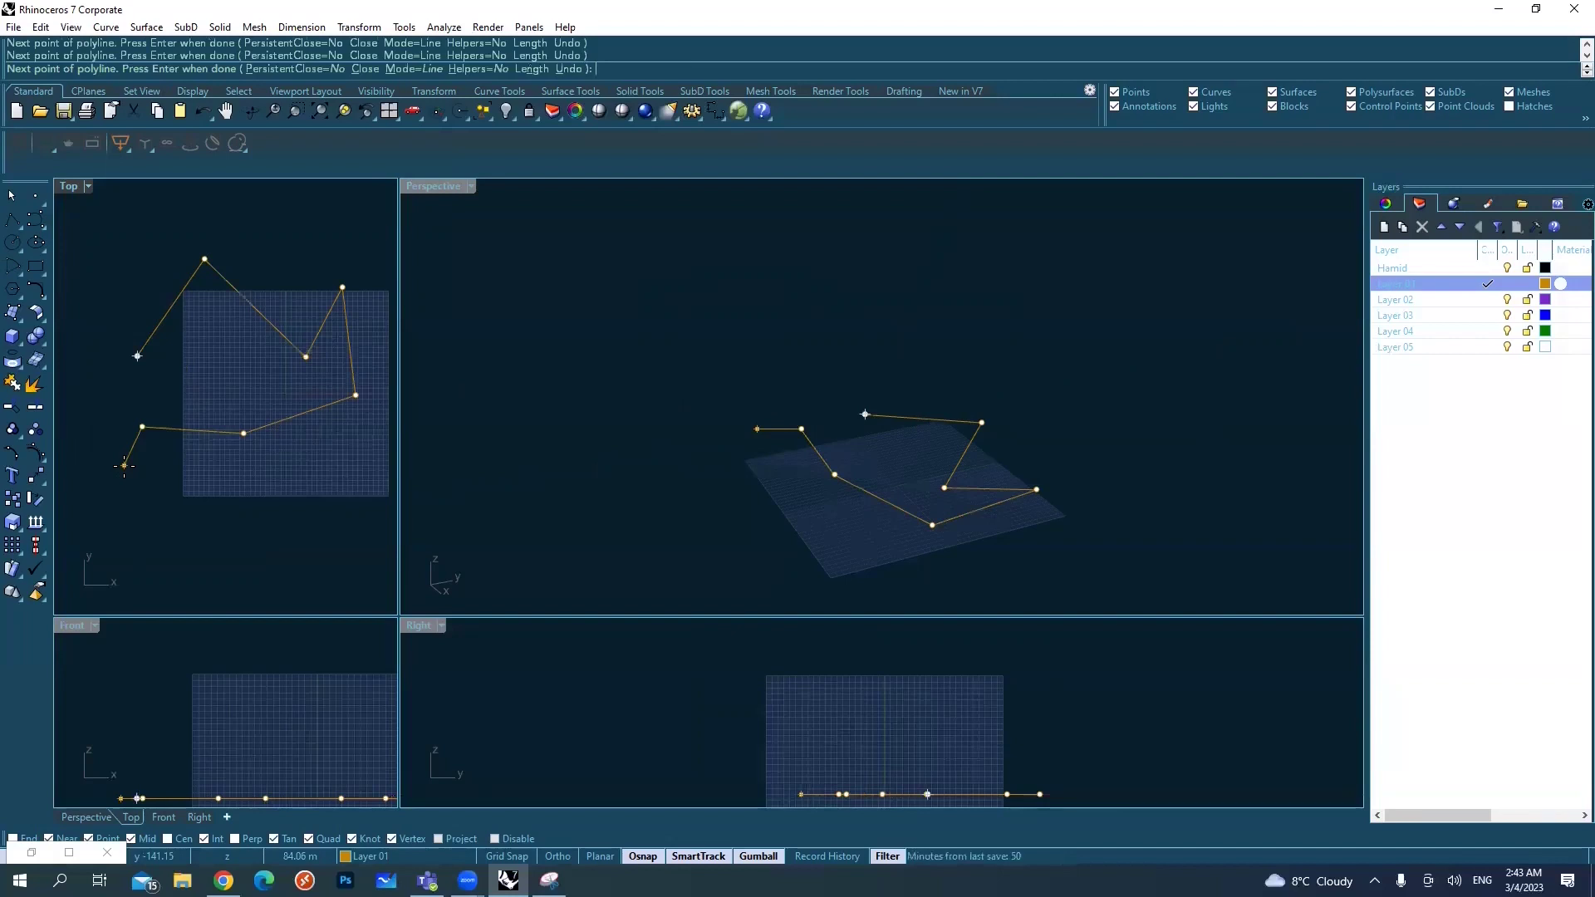
{"action": "key", "text": "Return"}
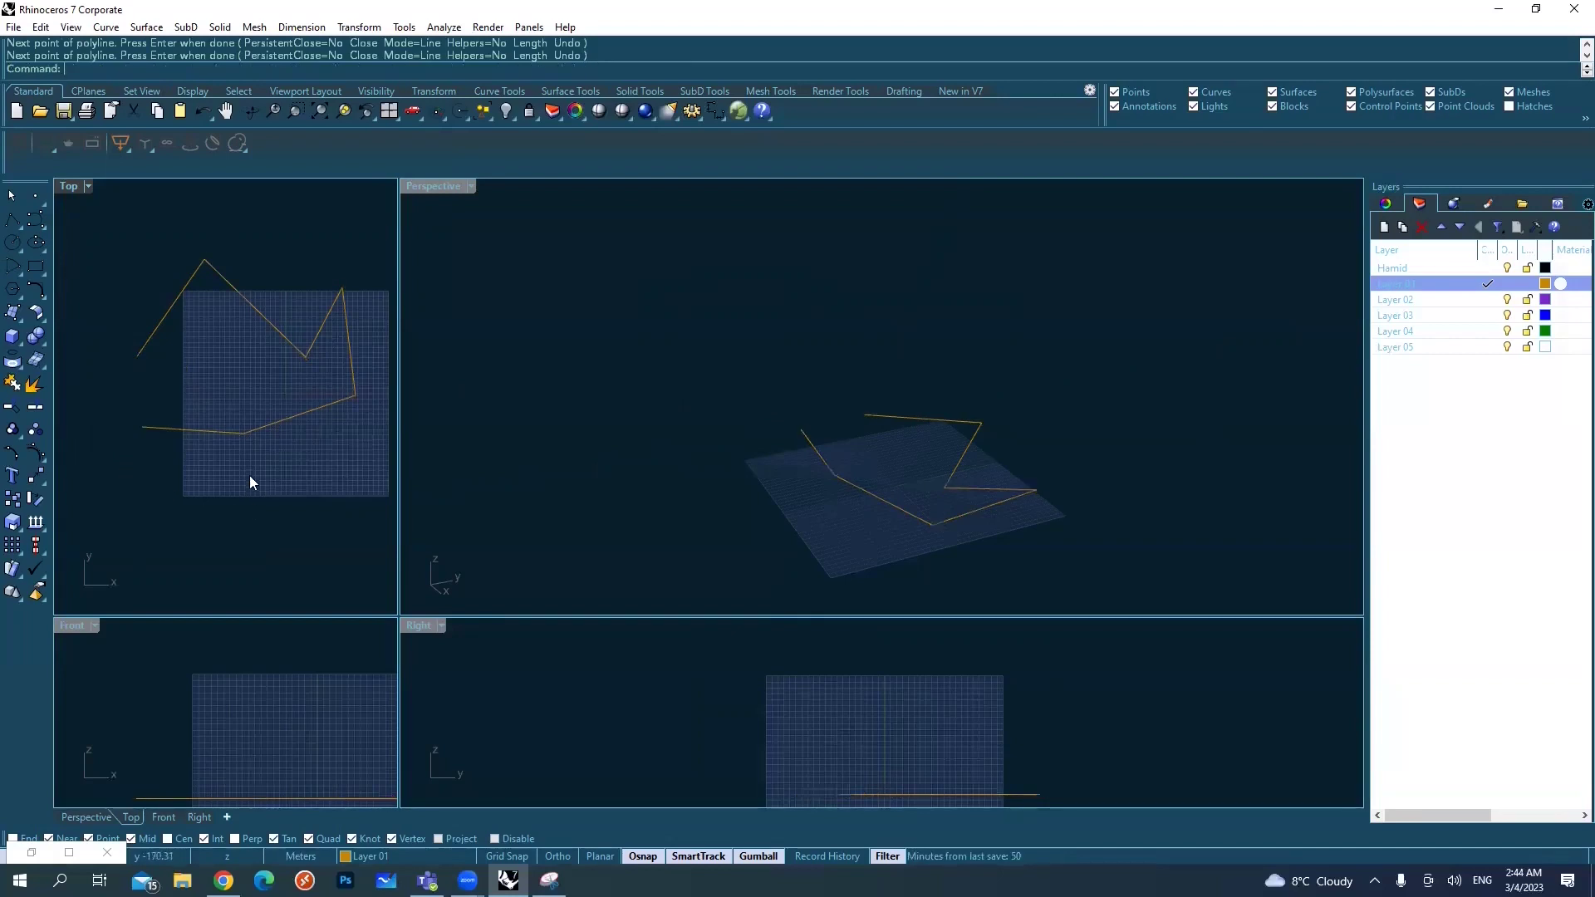
{"action": "left_click", "coordinate": [256, 431]}
{"action": "left_click", "coordinate": [298, 480]}
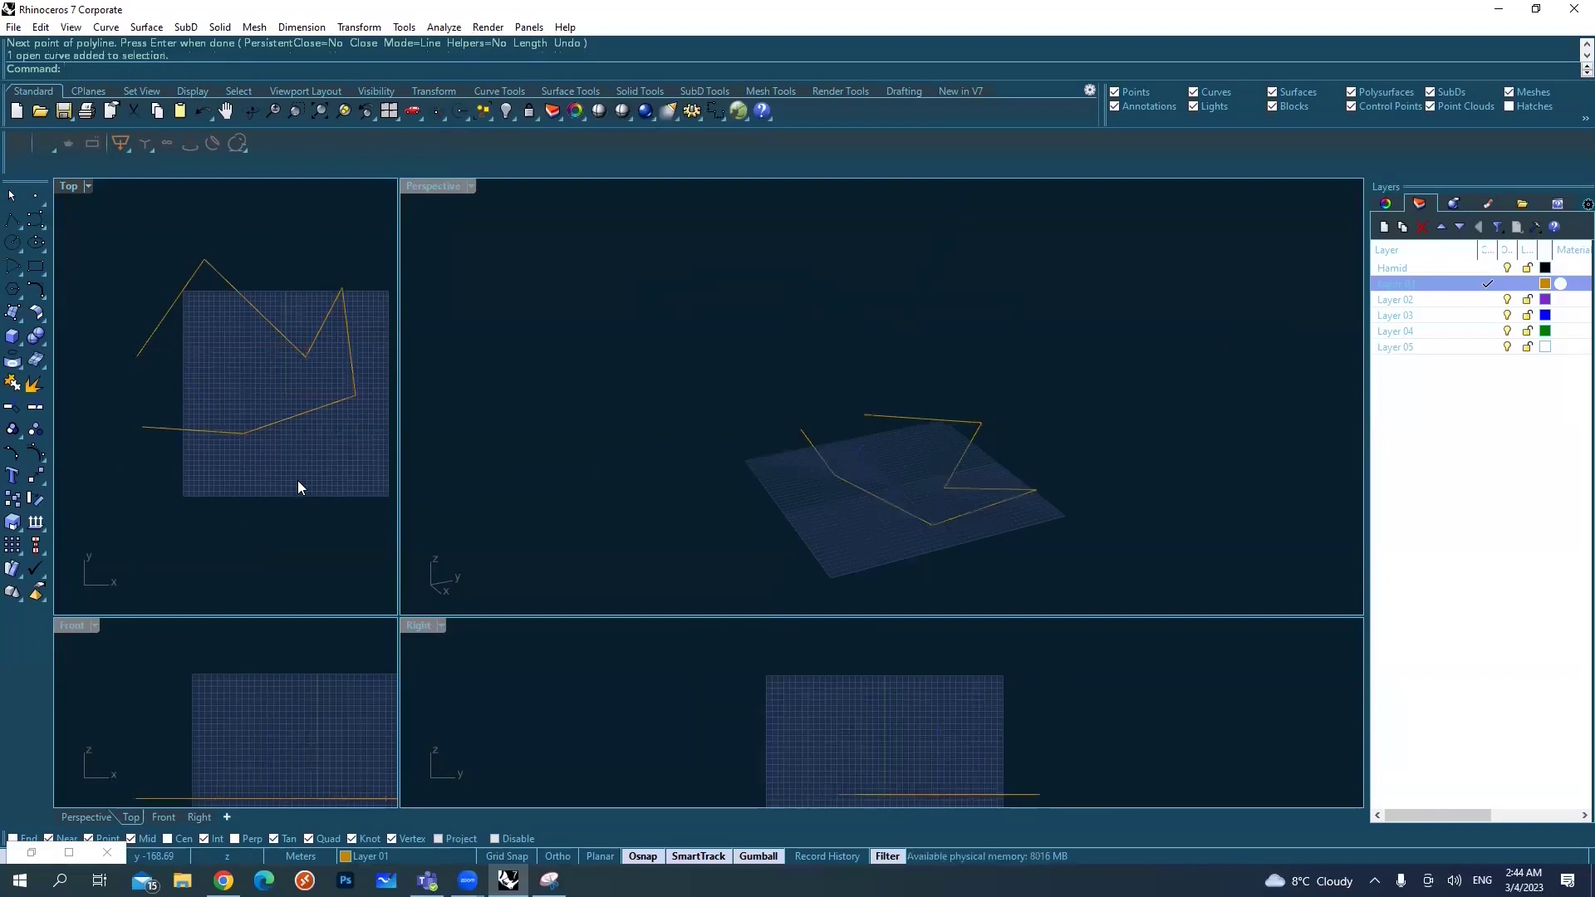
{"action": "left_click", "coordinate": [12, 220]}
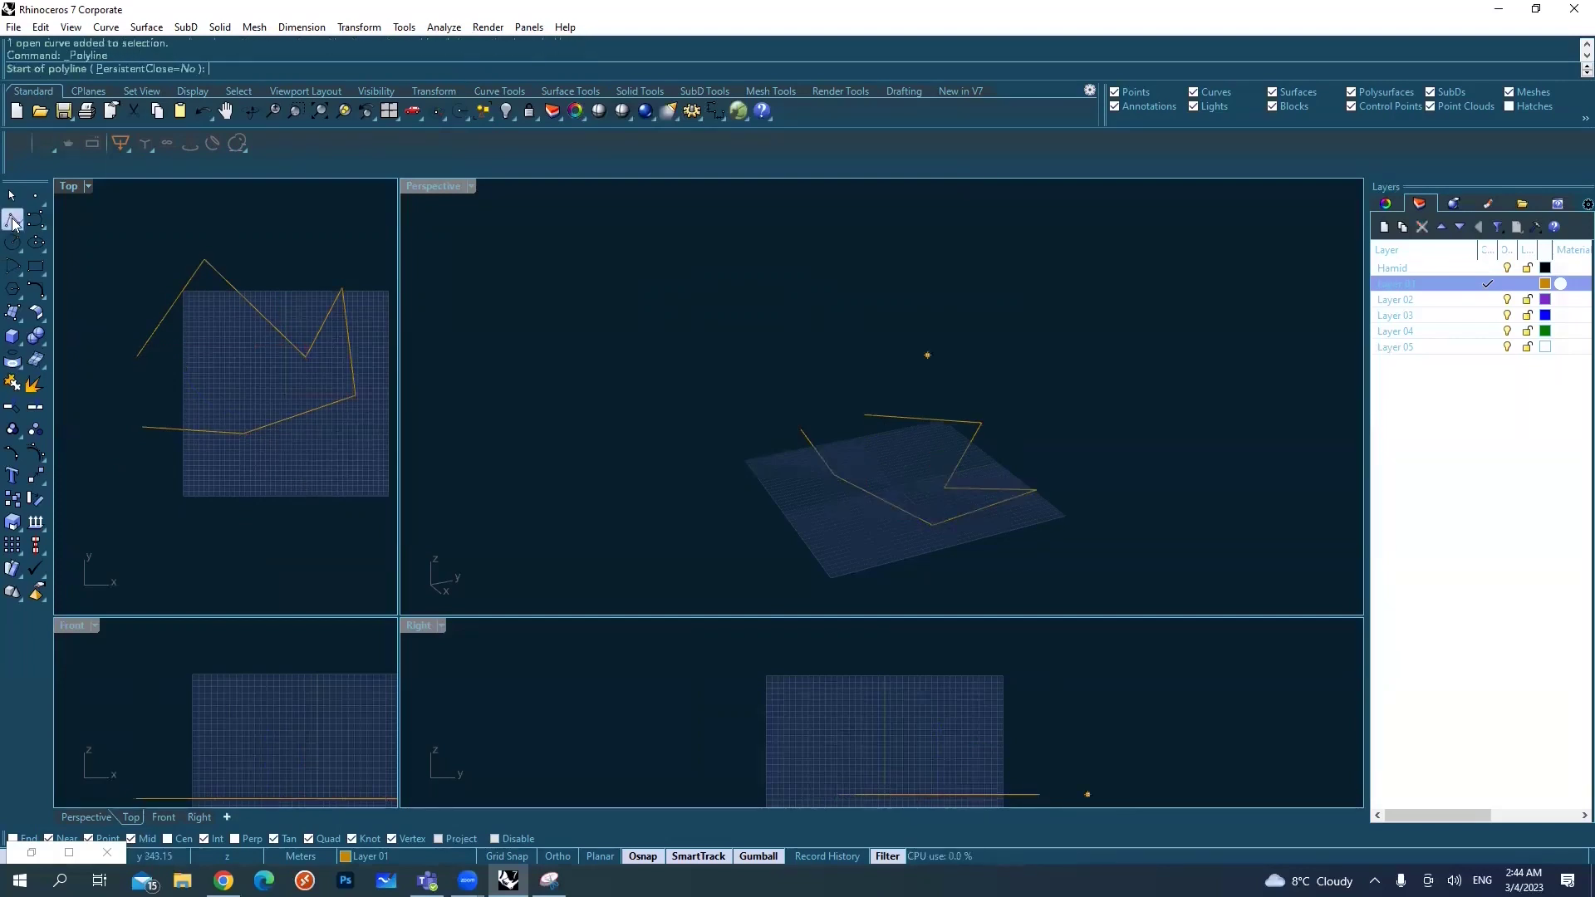
{"action": "left_click", "coordinate": [114, 542]}
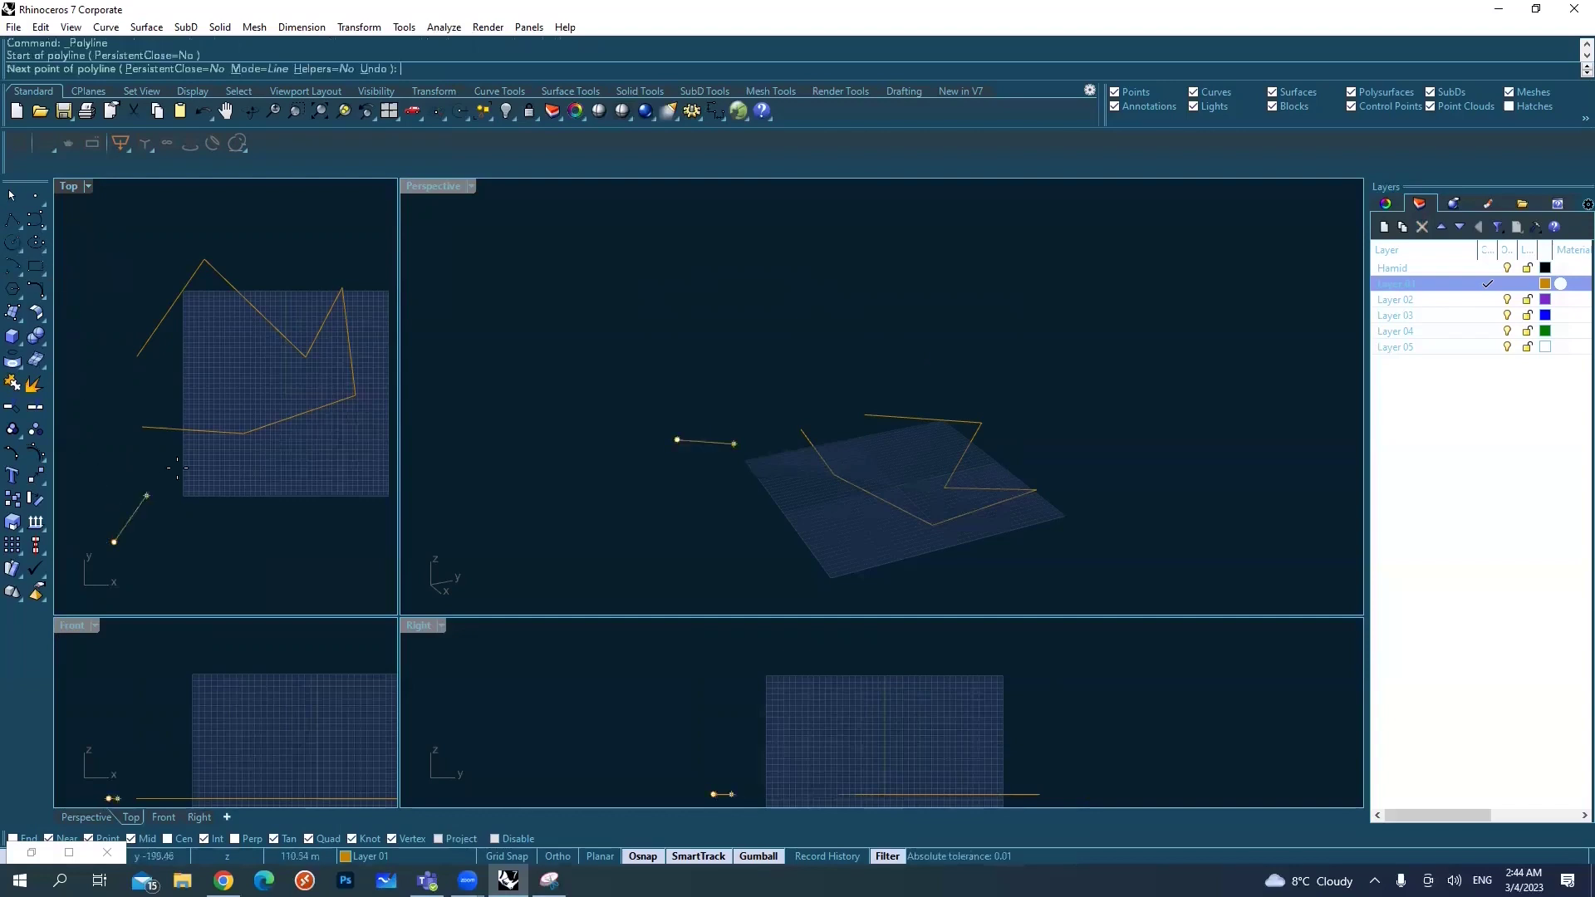
{"action": "left_click", "coordinate": [188, 487]}
{"action": "left_click", "coordinate": [230, 577]}
{"action": "left_click", "coordinate": [332, 485]}
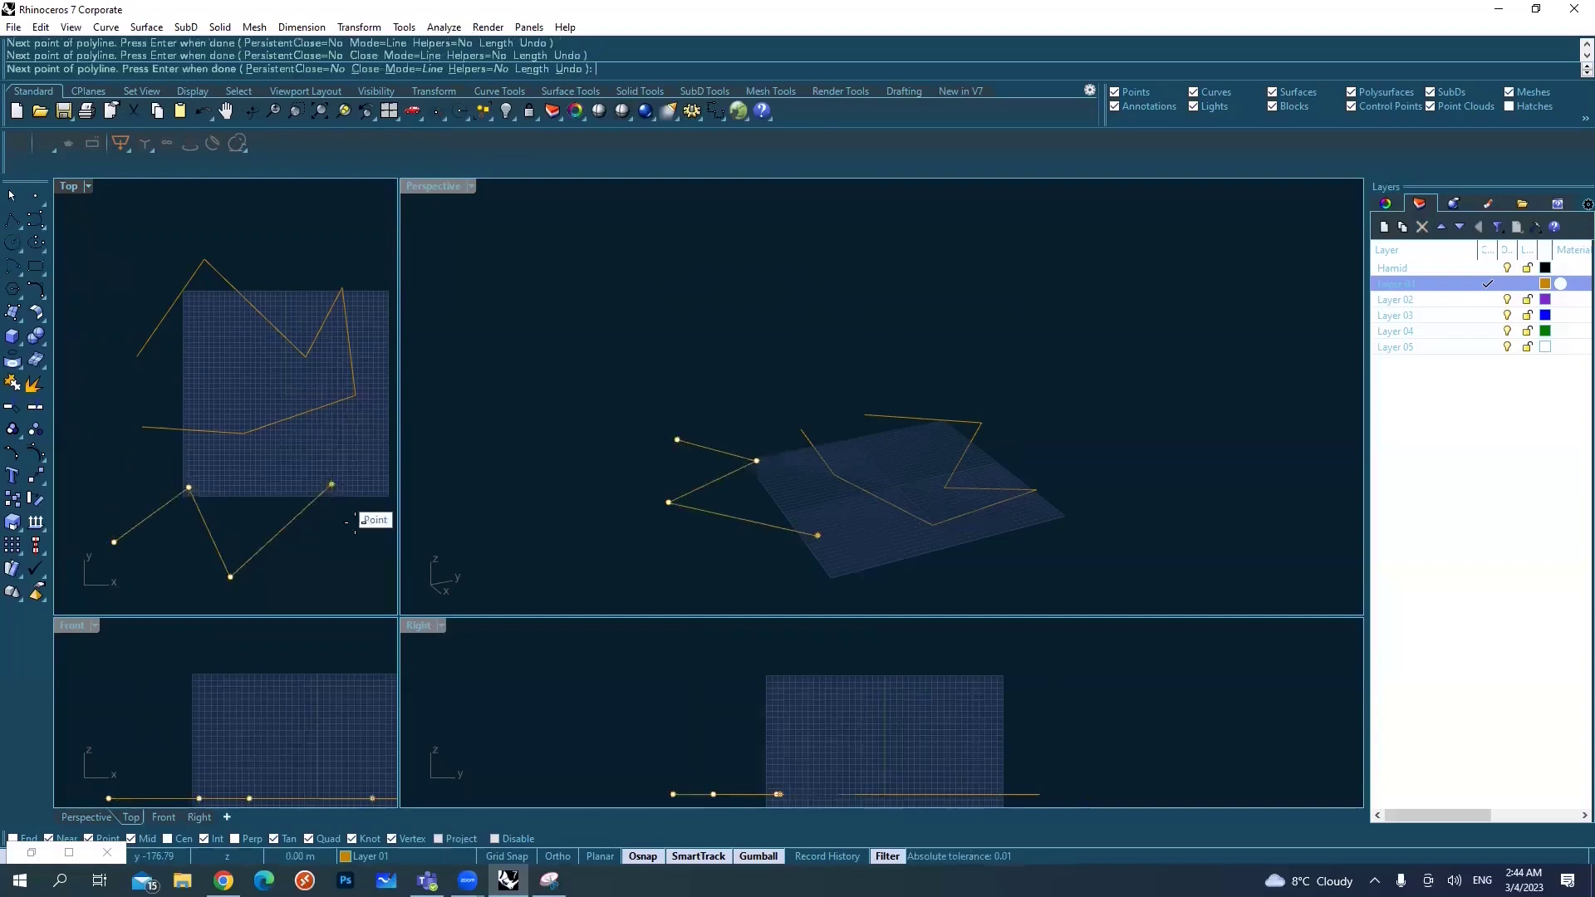
{"action": "left_click", "coordinate": [353, 557]}
{"action": "right_click_drag", "start_coordinate": [343, 571], "coordinate": [331, 505]}
{"action": "left_click", "coordinate": [328, 547]}
{"action": "left_click", "coordinate": [276, 568]}
{"action": "left_click", "coordinate": [237, 559]}
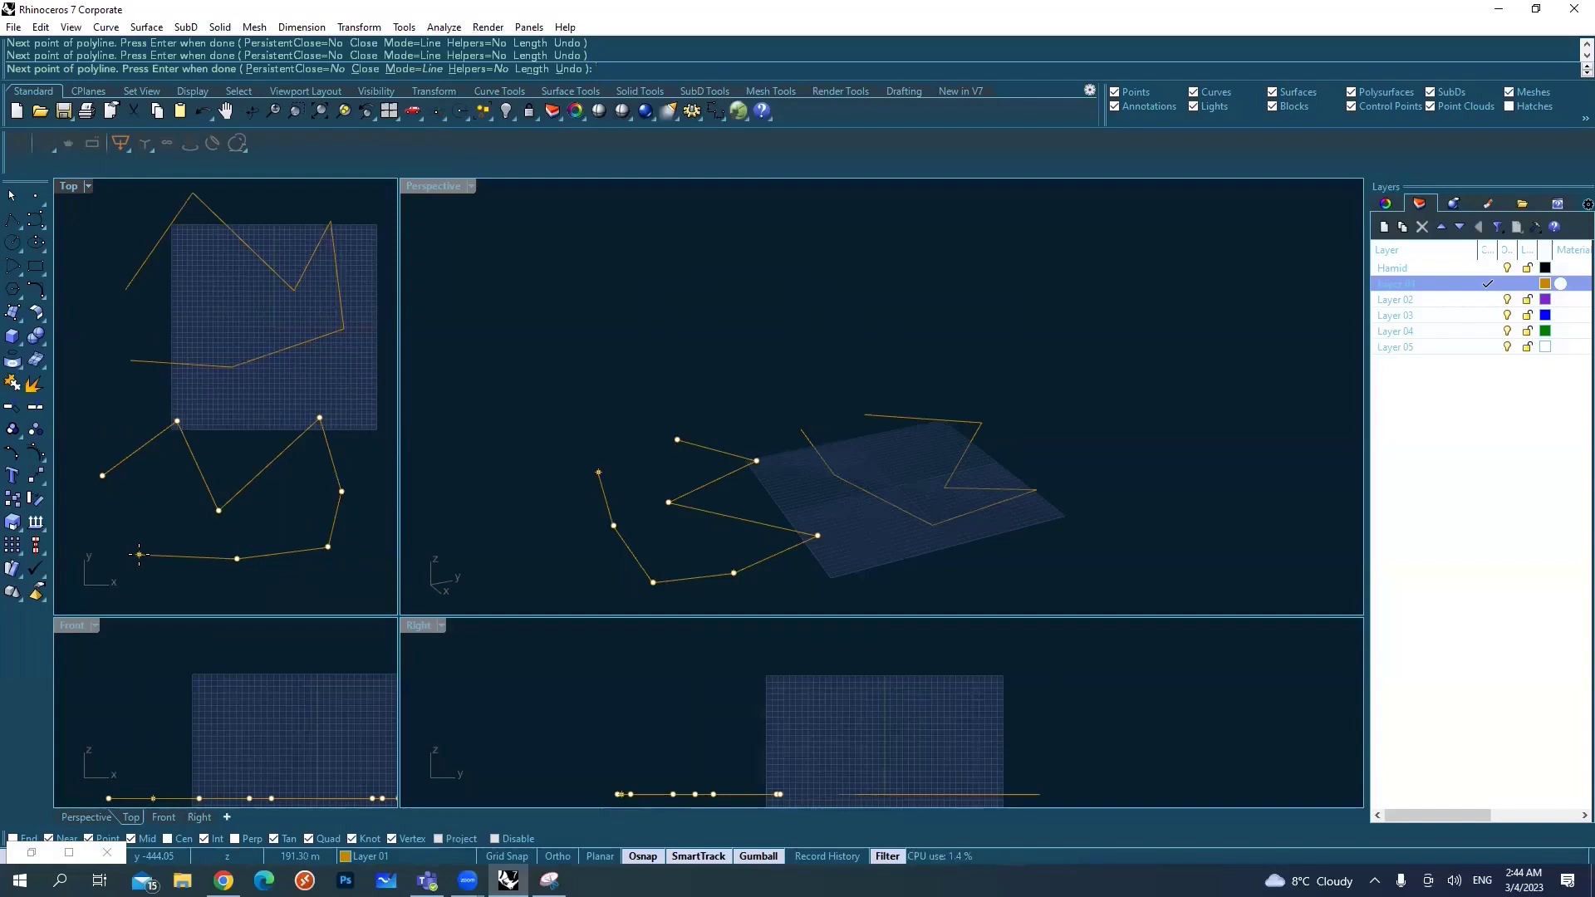
{"action": "key", "text": "Escape"}
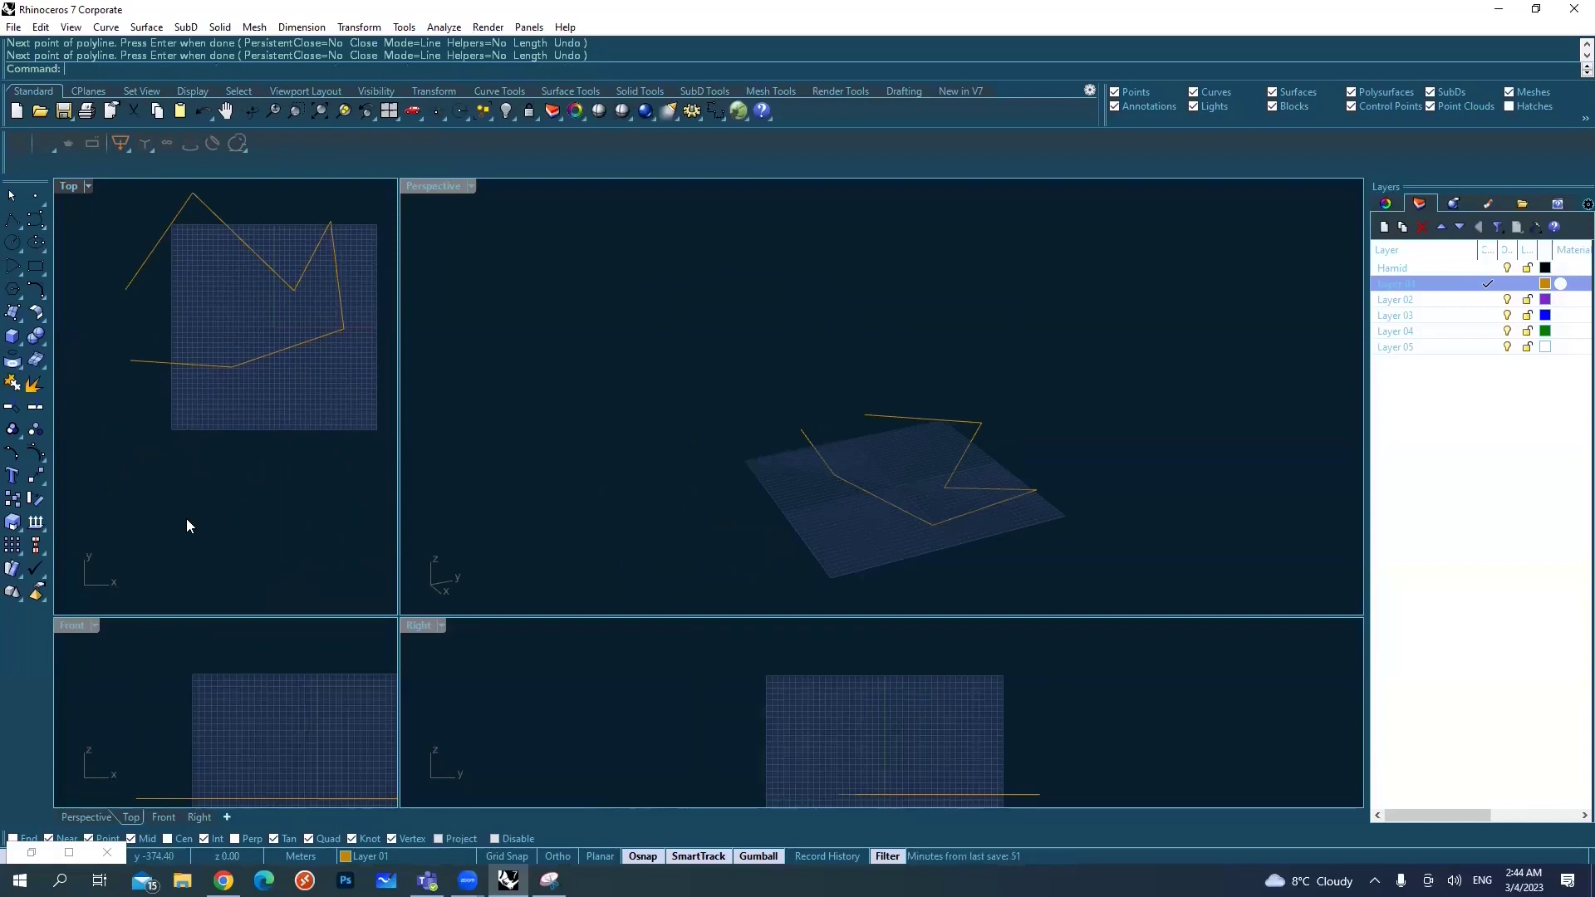
{"action": "key", "text": "Up"}
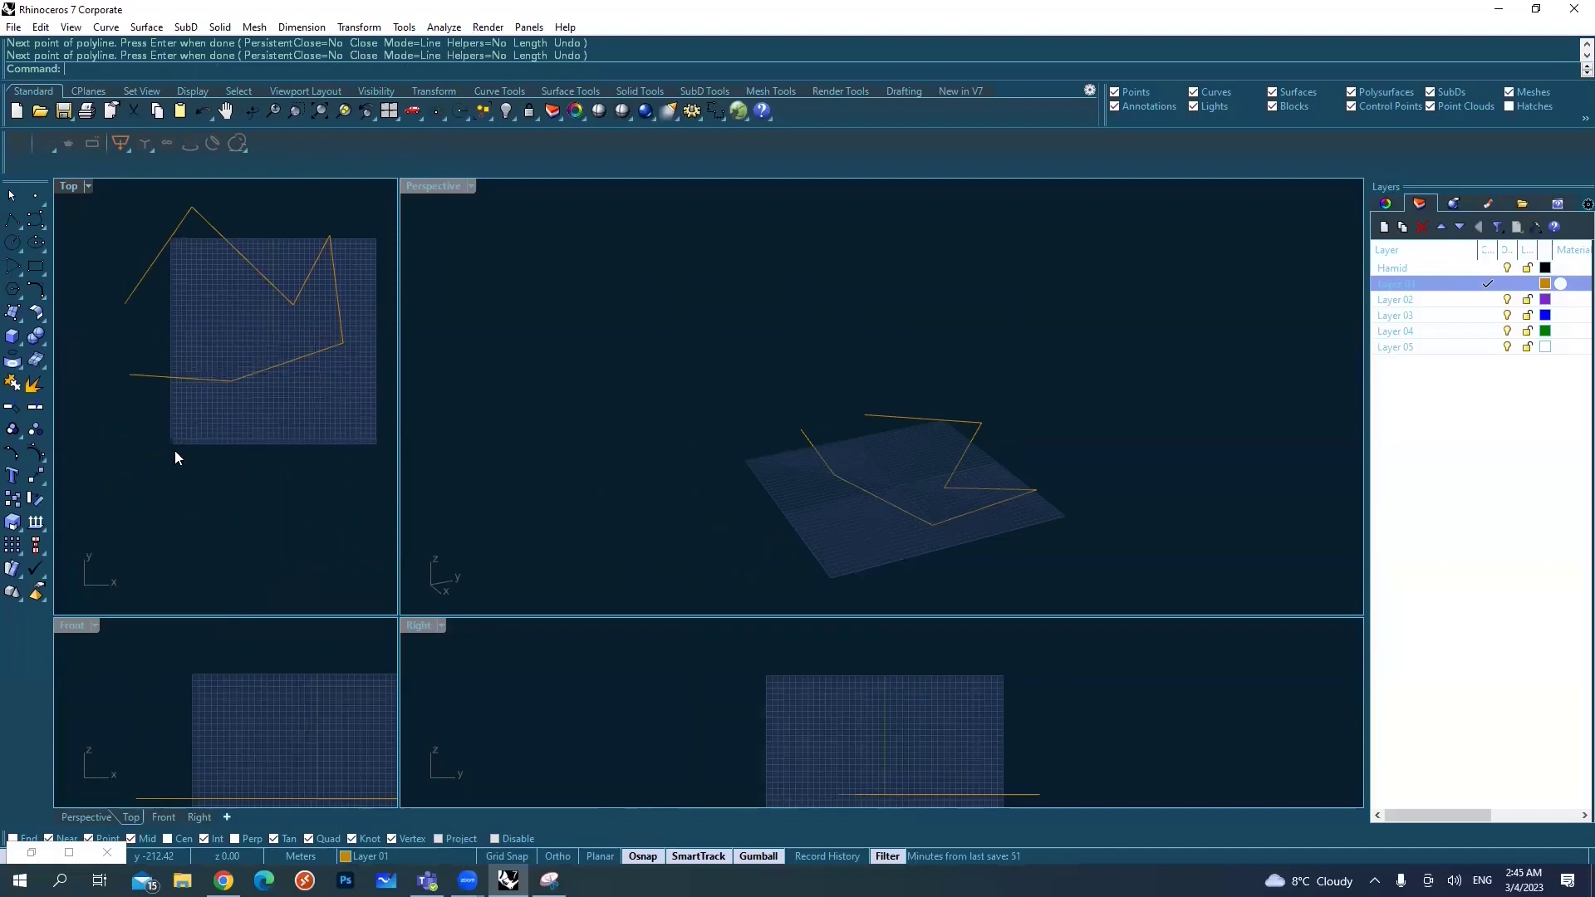
- Show the Curve flyout of curve-drawing tools from the left toolbar
{"action": "left_click", "coordinate": [43, 226]}
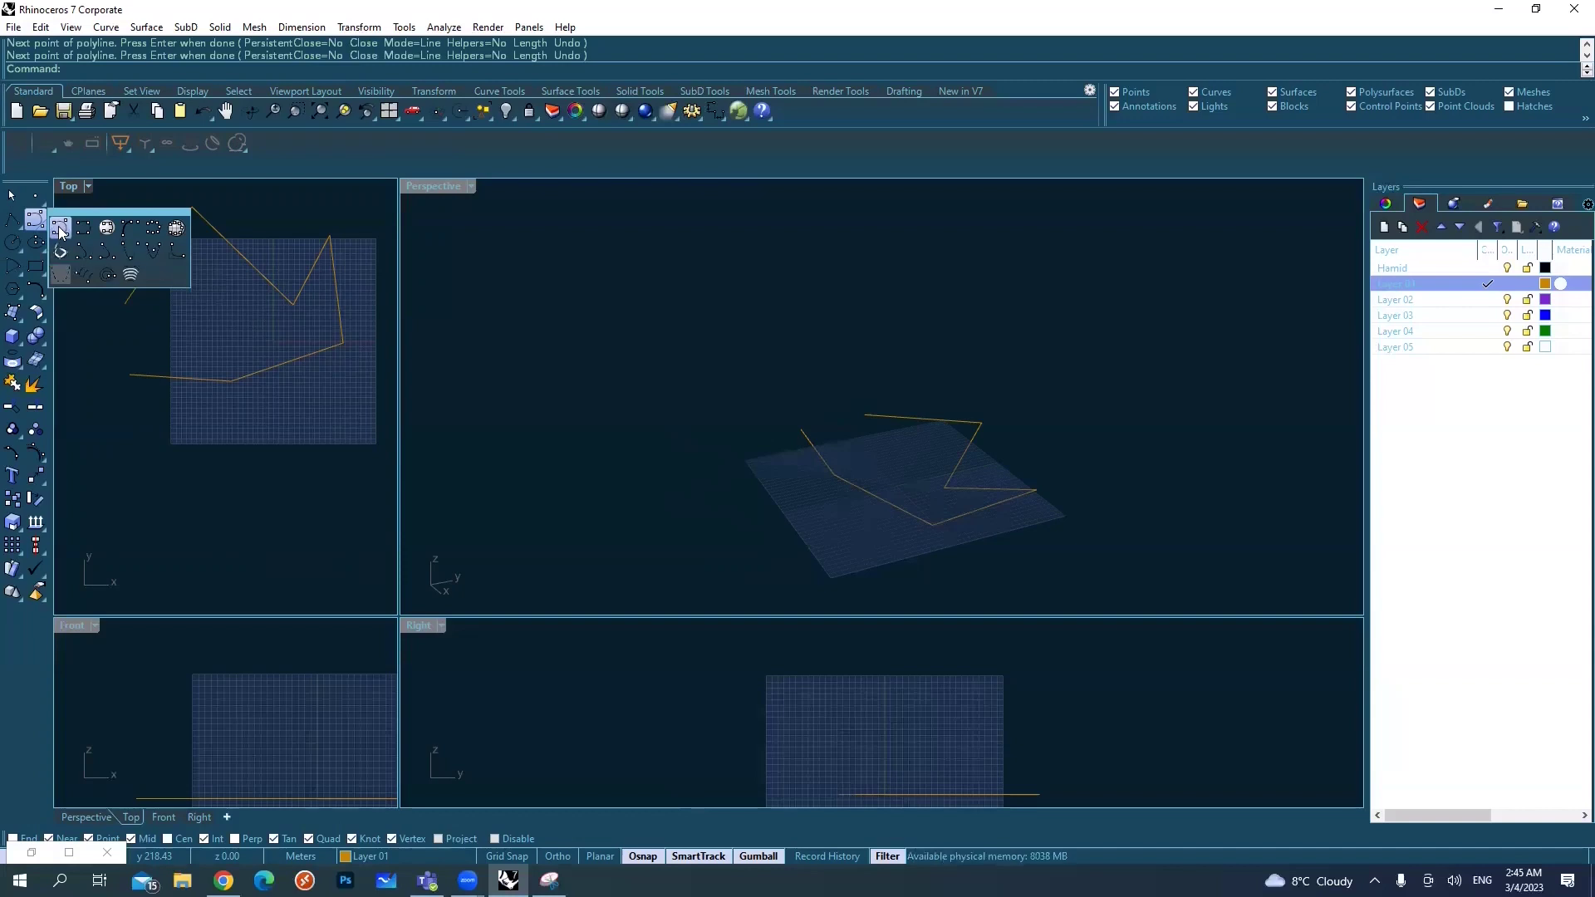
- Draw a five-point control-point S-curve below the grid, ending on the grid
{"action": "left_click", "coordinate": [60, 230]}
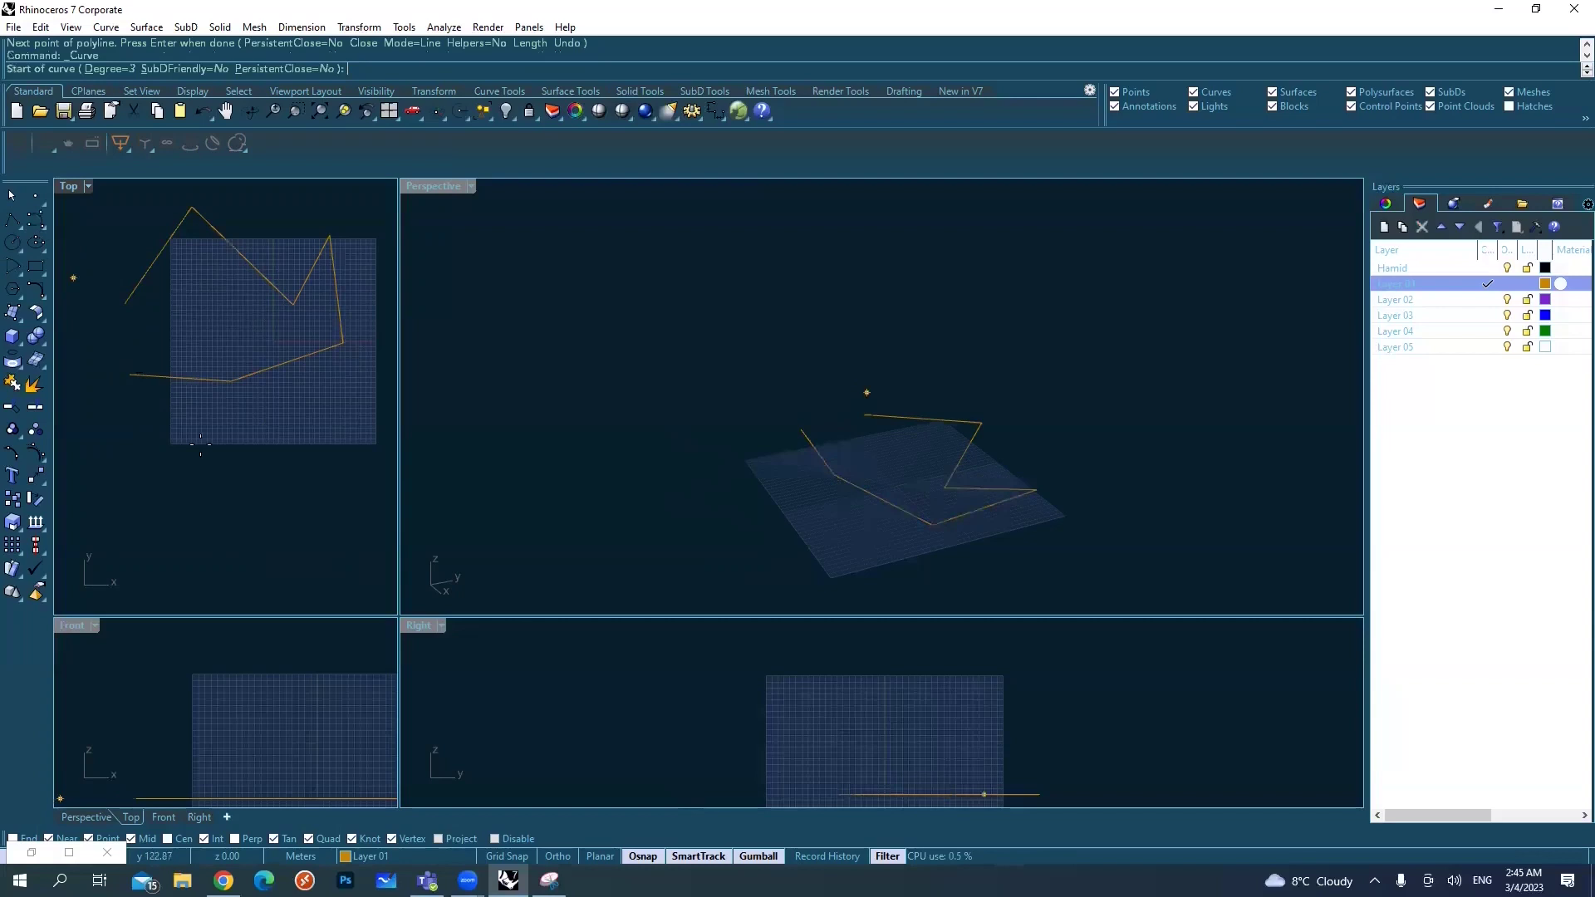
{"action": "left_click", "coordinate": [139, 580]}
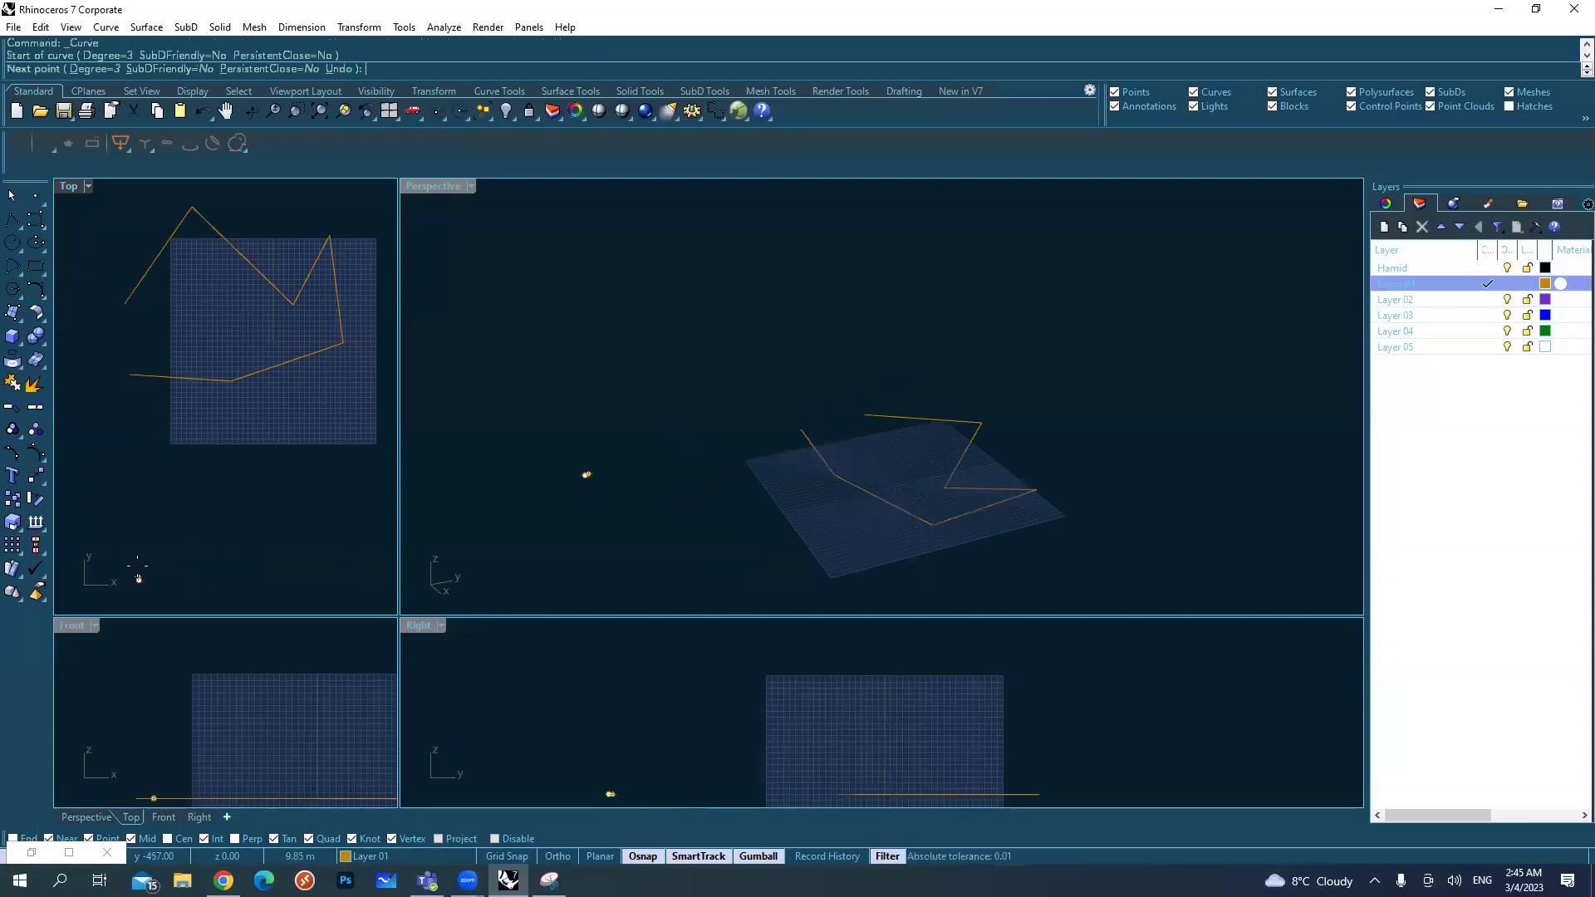
{"action": "left_click", "coordinate": [123, 476]}
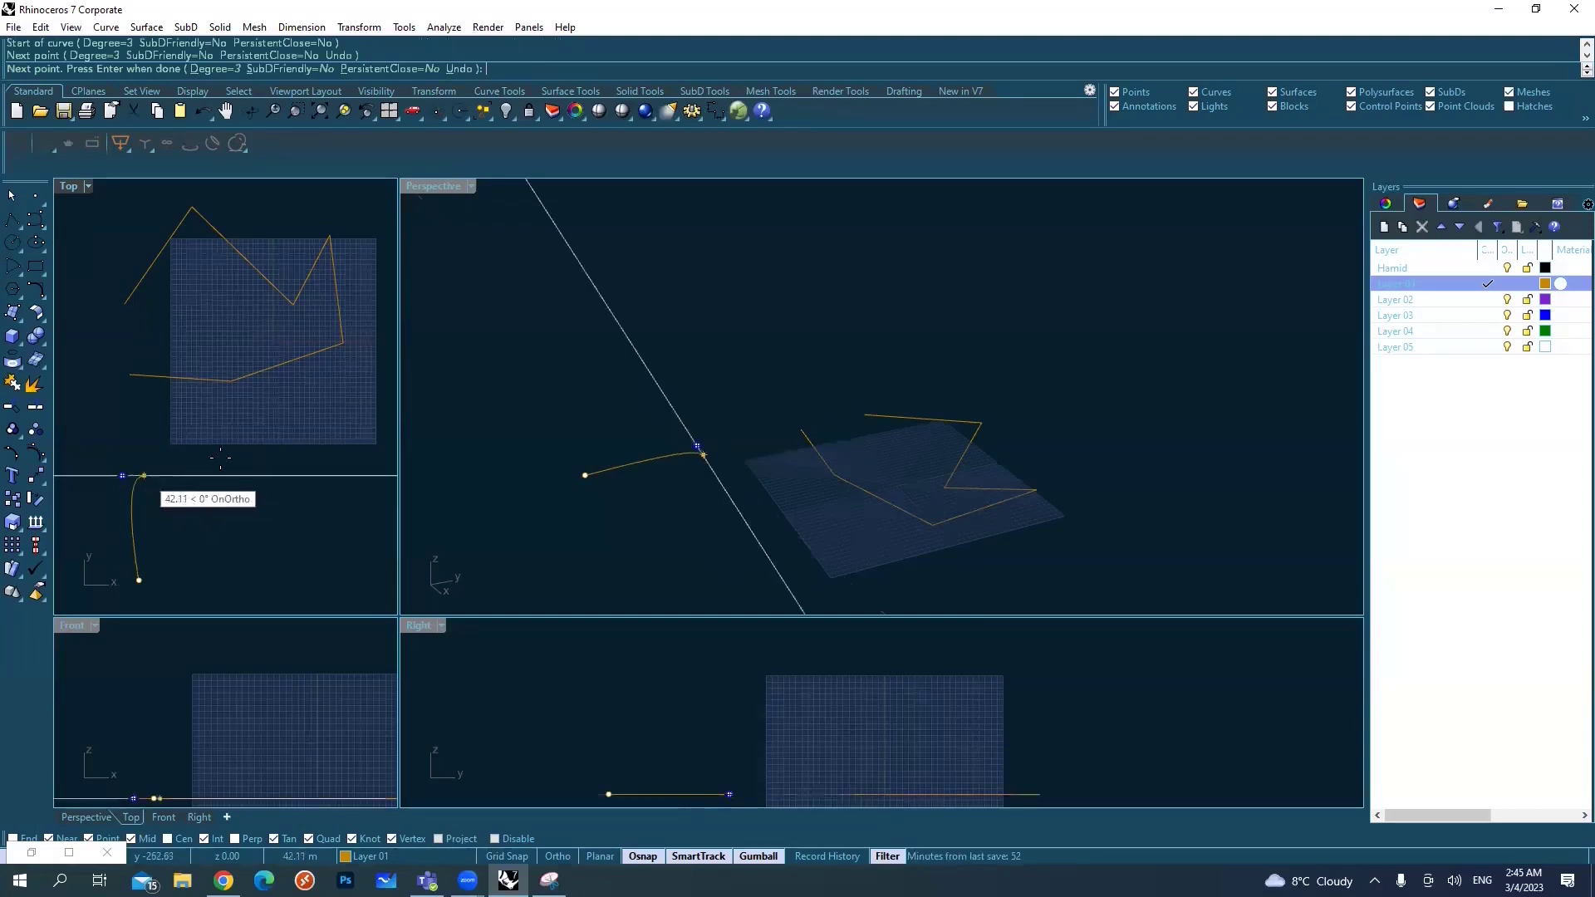
{"action": "left_click", "coordinate": [201, 441]}
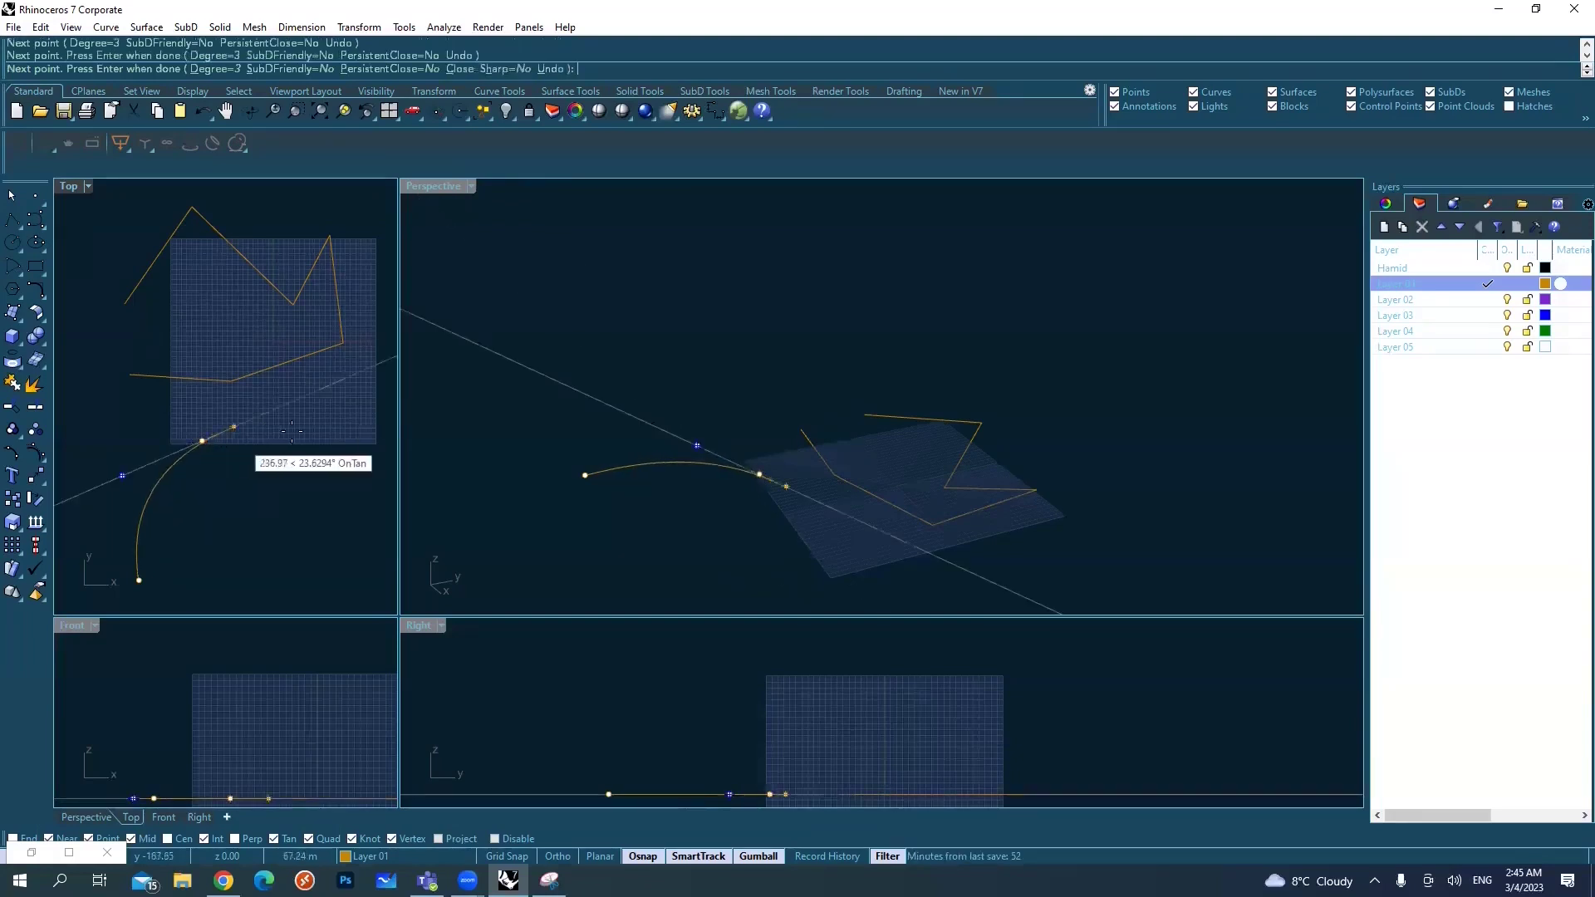
{"action": "left_click", "coordinate": [324, 528]}
{"action": "left_click", "coordinate": [346, 421]}
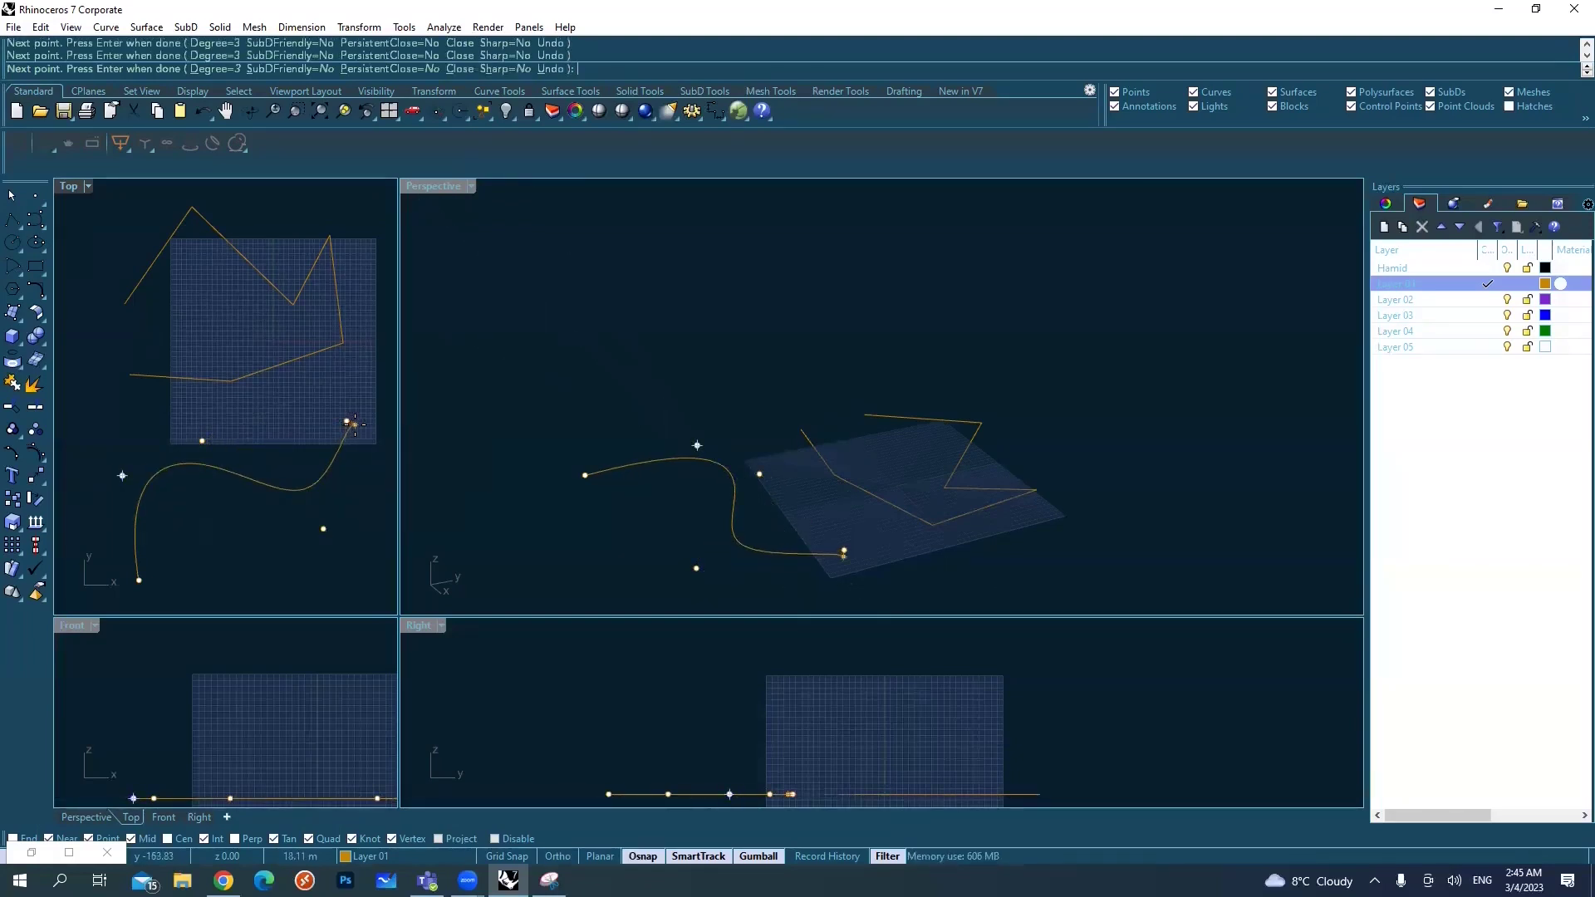
{"action": "key", "text": "Return"}
- Drag the S-curve's lower control points to pull it into a new bend
{"action": "left_click", "coordinate": [332, 464]}
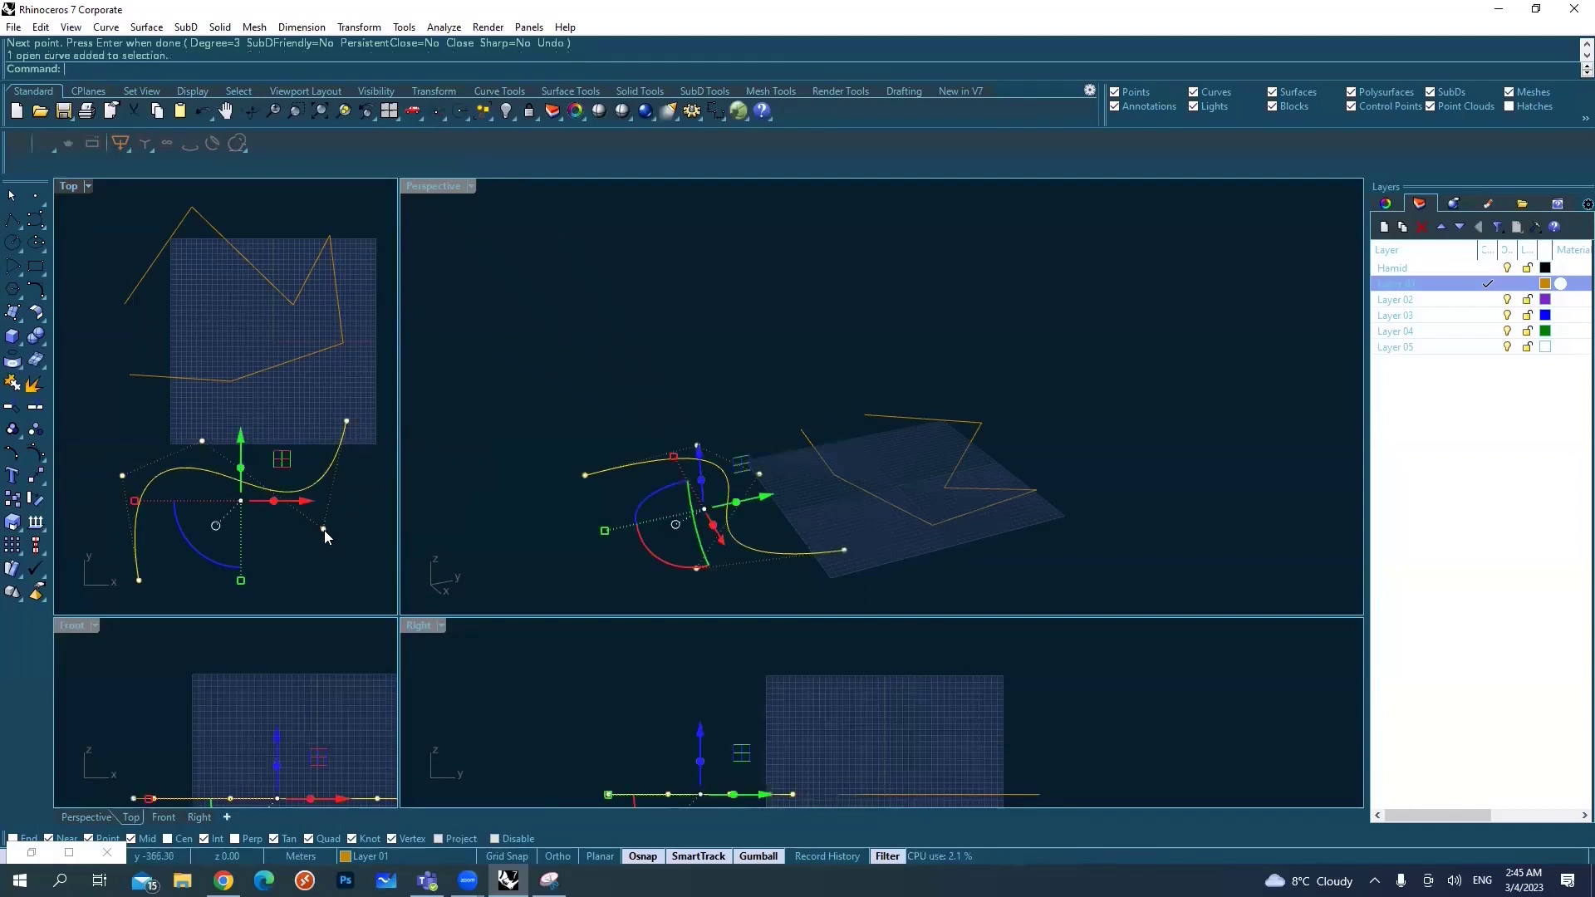
{"action": "left_click", "coordinate": [322, 530]}
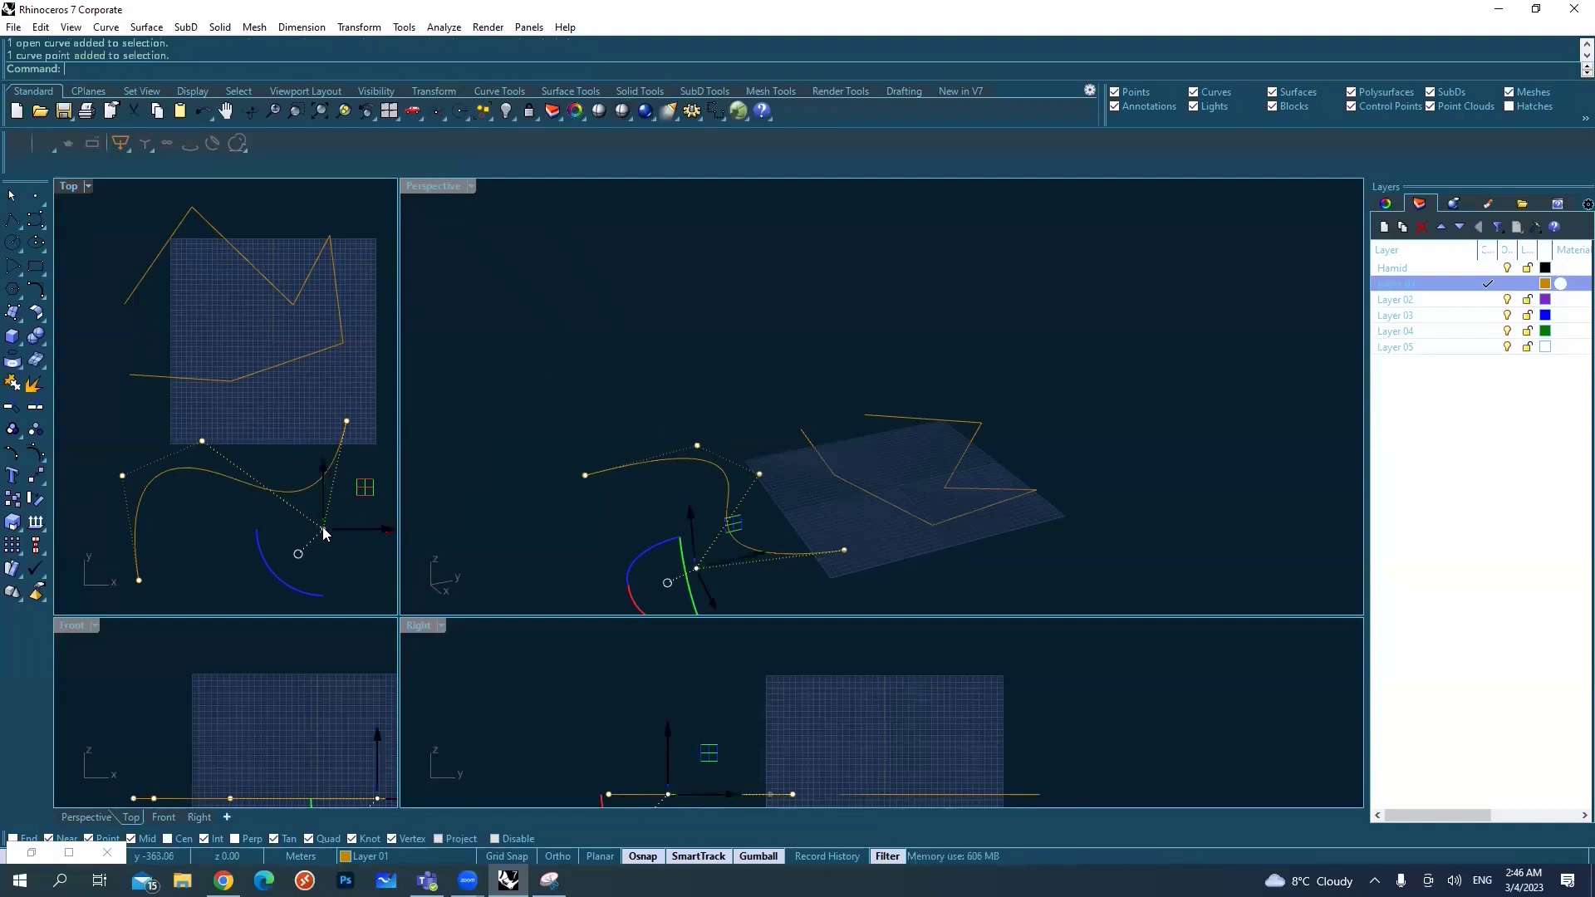
{"action": "left_click_drag", "start_coordinate": [323, 530], "coordinate": [351, 590]}
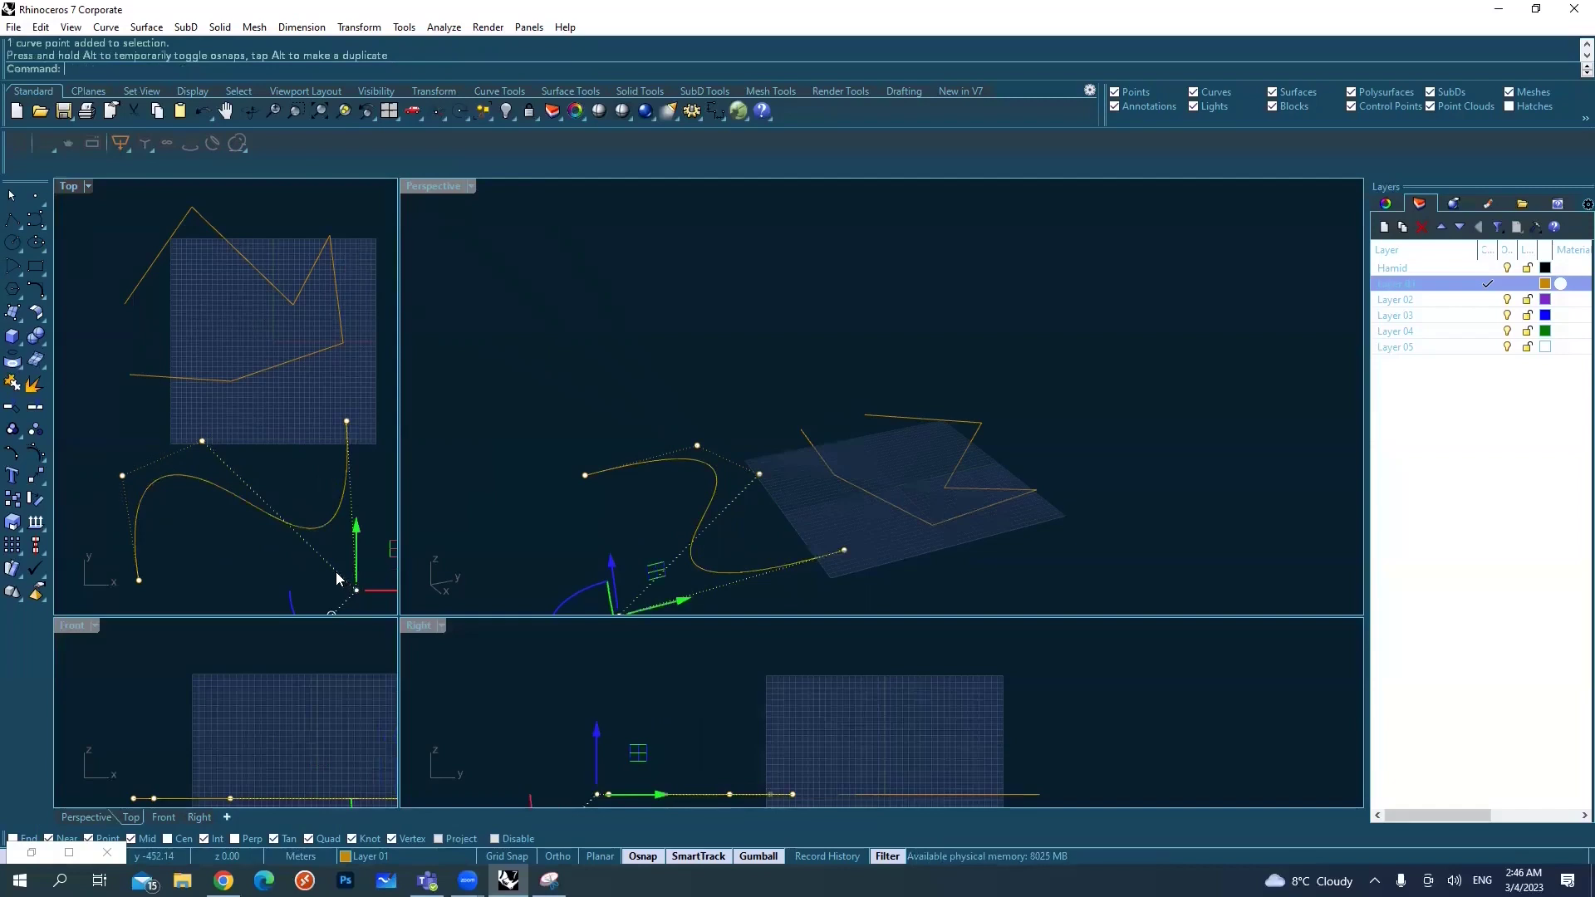
{"action": "right_click_drag", "start_coordinate": [338, 573], "coordinate": [305, 545]}
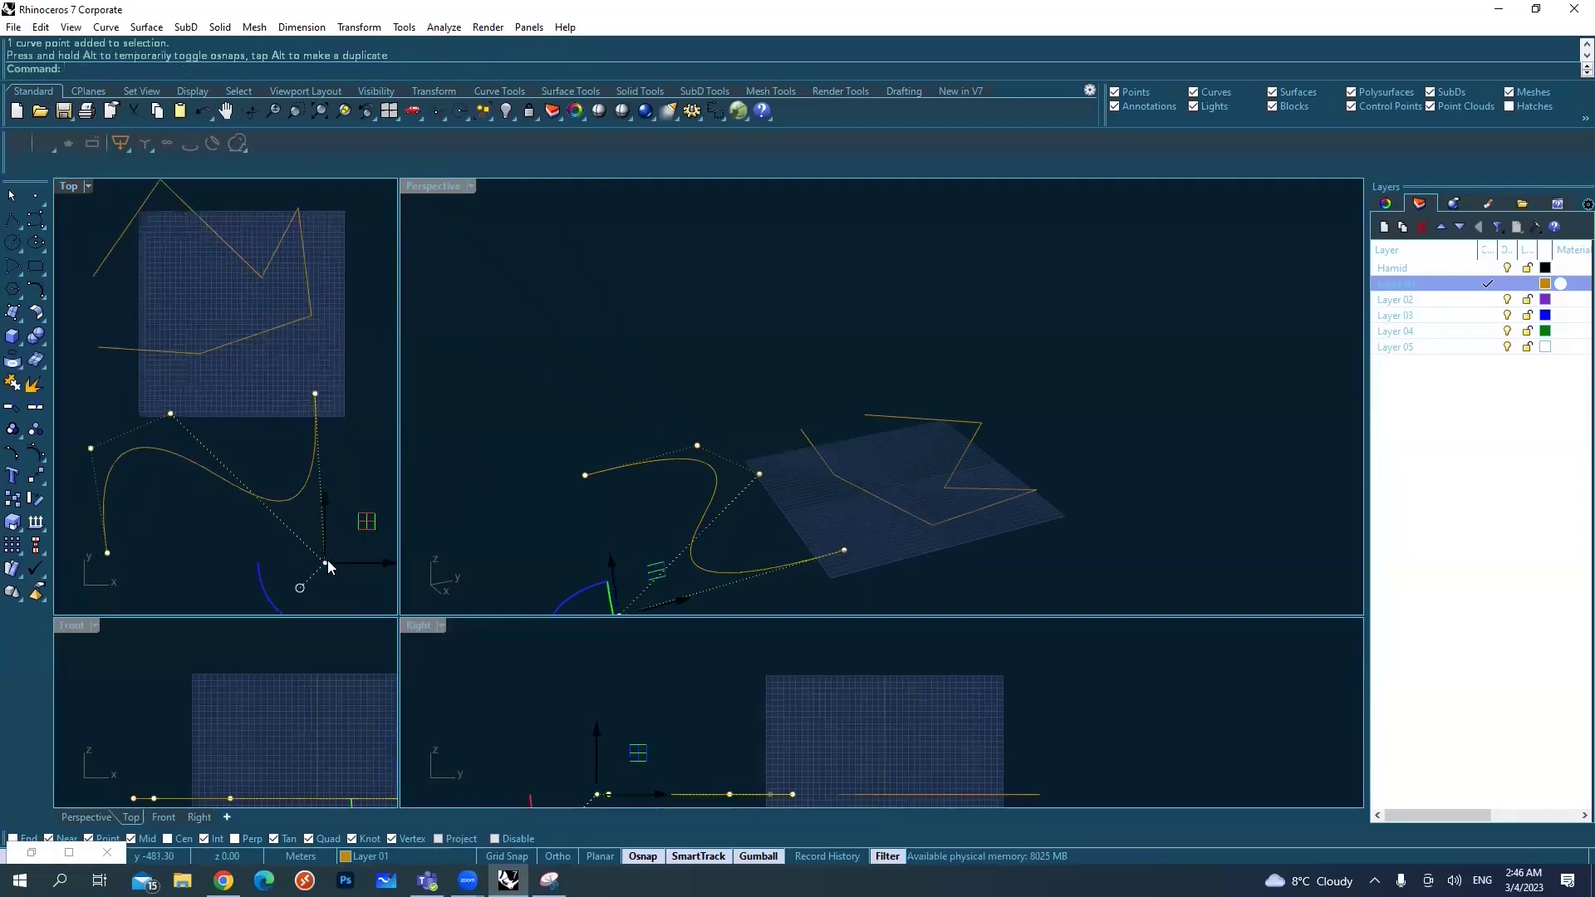
{"action": "left_click_drag", "start_coordinate": [326, 560], "coordinate": [253, 550]}
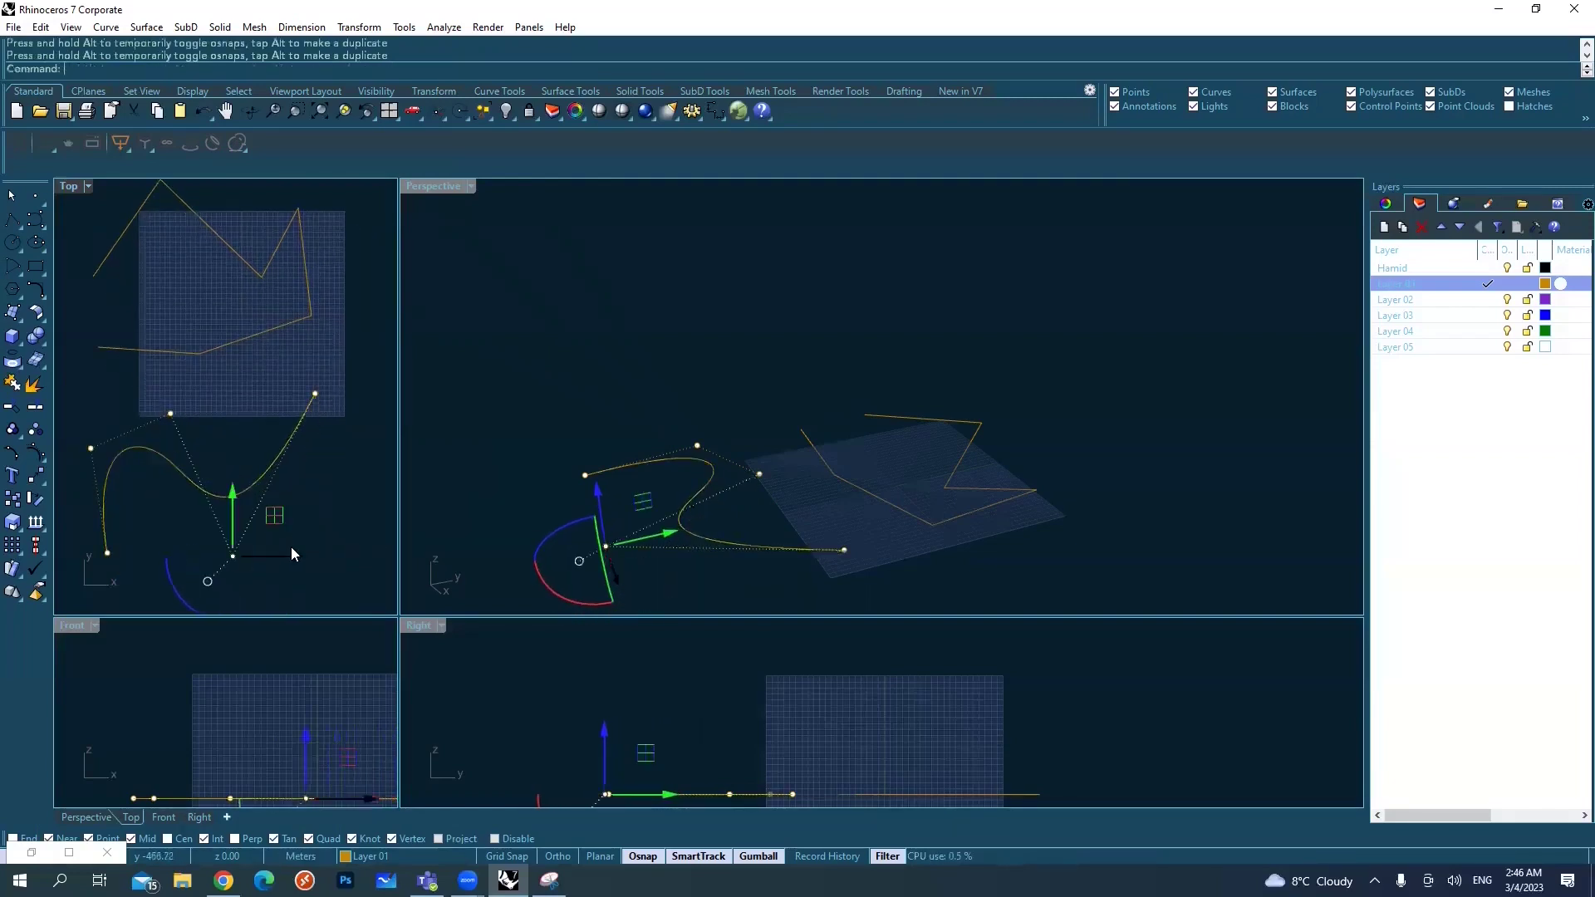
{"action": "left_click", "coordinate": [314, 500]}
{"action": "left_click", "coordinate": [174, 470]}
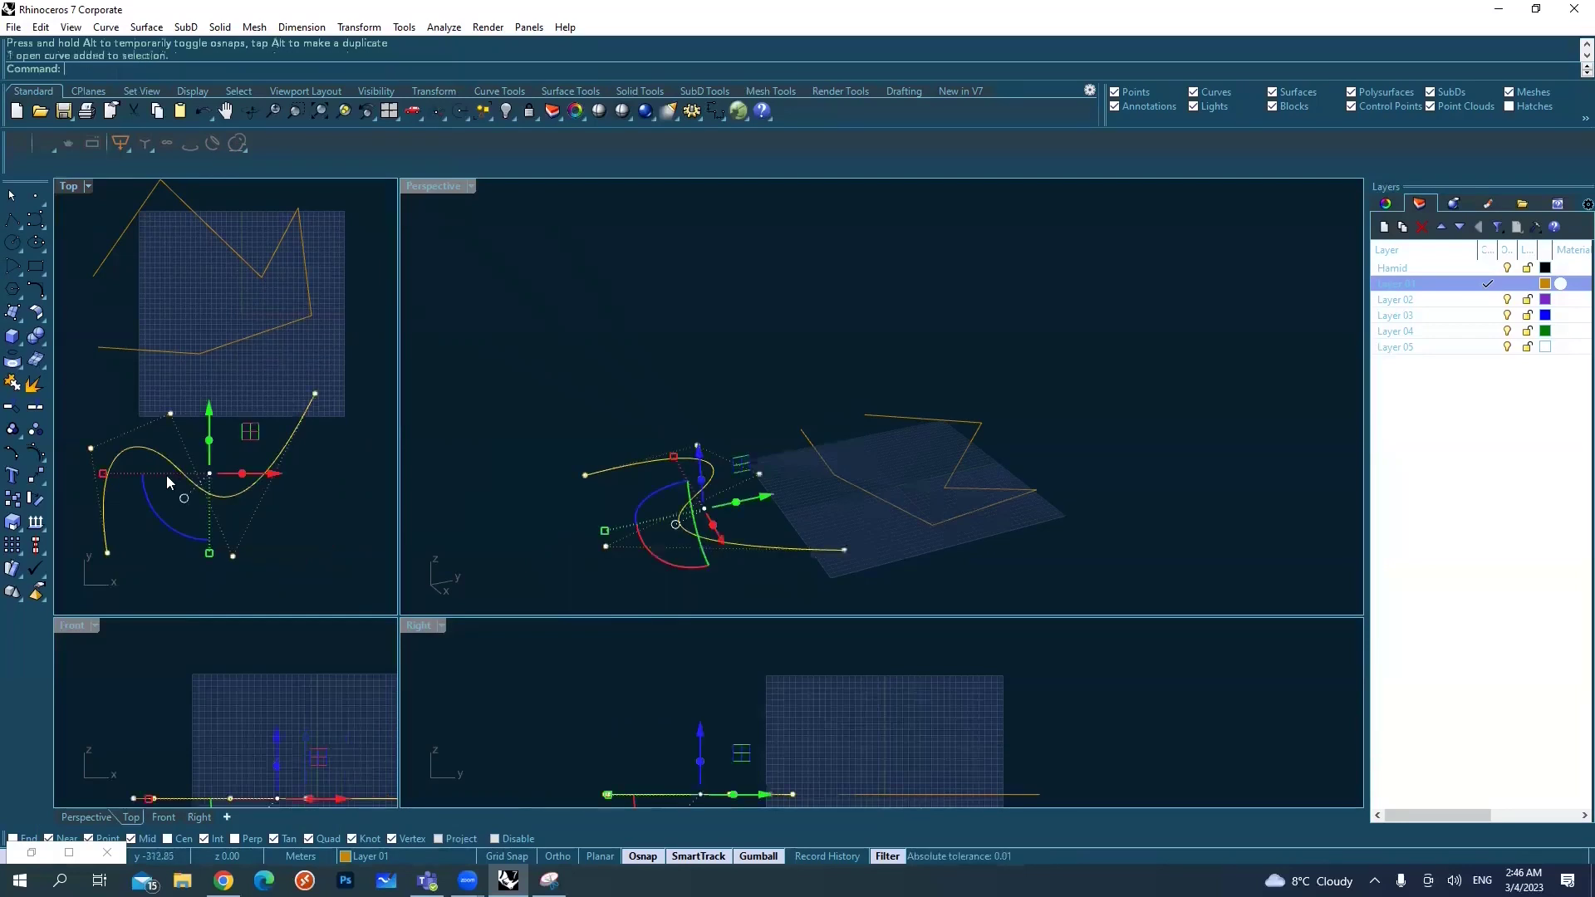
- Start a Curve: Interpolate Points curve and place points rising to the loop's top
{"action": "left_click", "coordinate": [39, 223]}
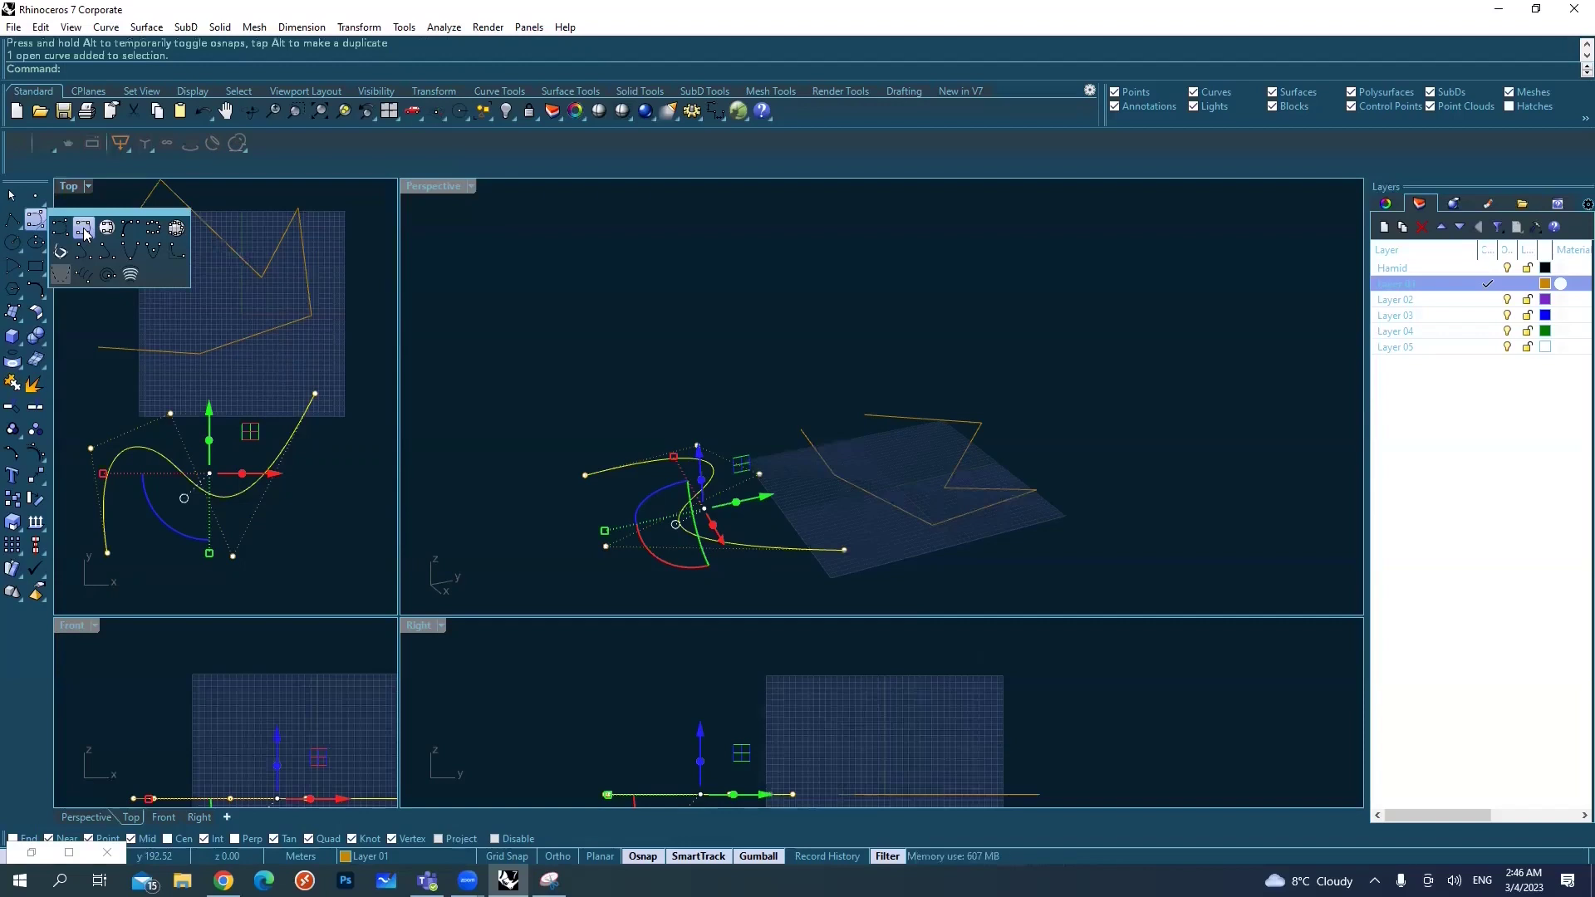
{"action": "left_click", "coordinate": [82, 228]}
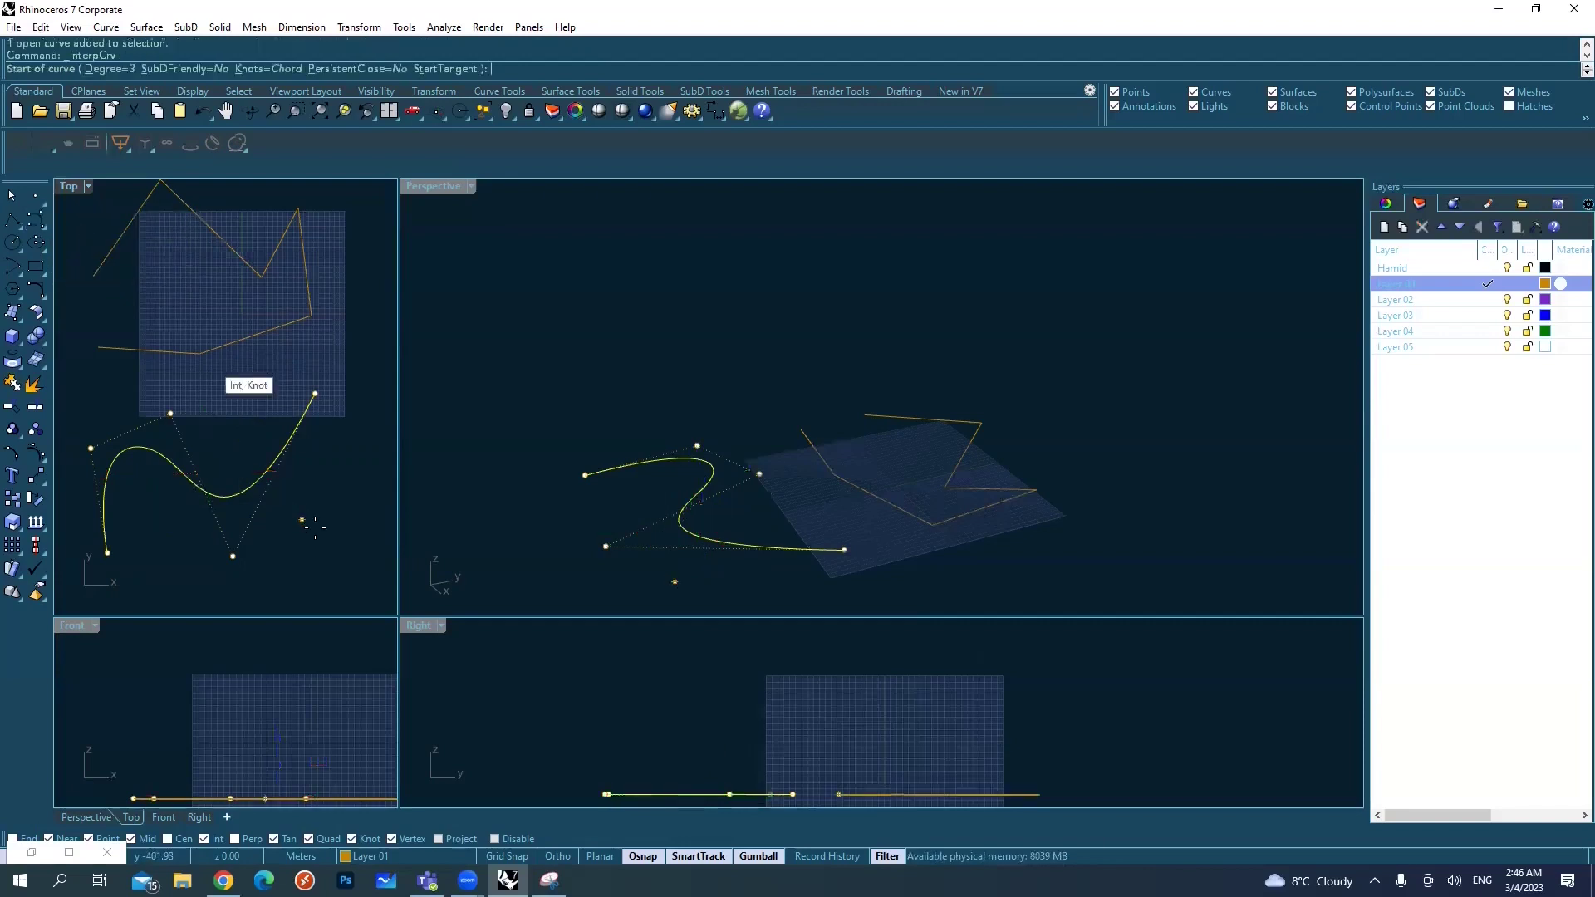
{"action": "scroll", "coordinate": [290, 524], "scroll_direction": "down", "scroll_amount": 3}
{"action": "right_click_drag", "start_coordinate": [289, 523], "coordinate": [160, 487]}
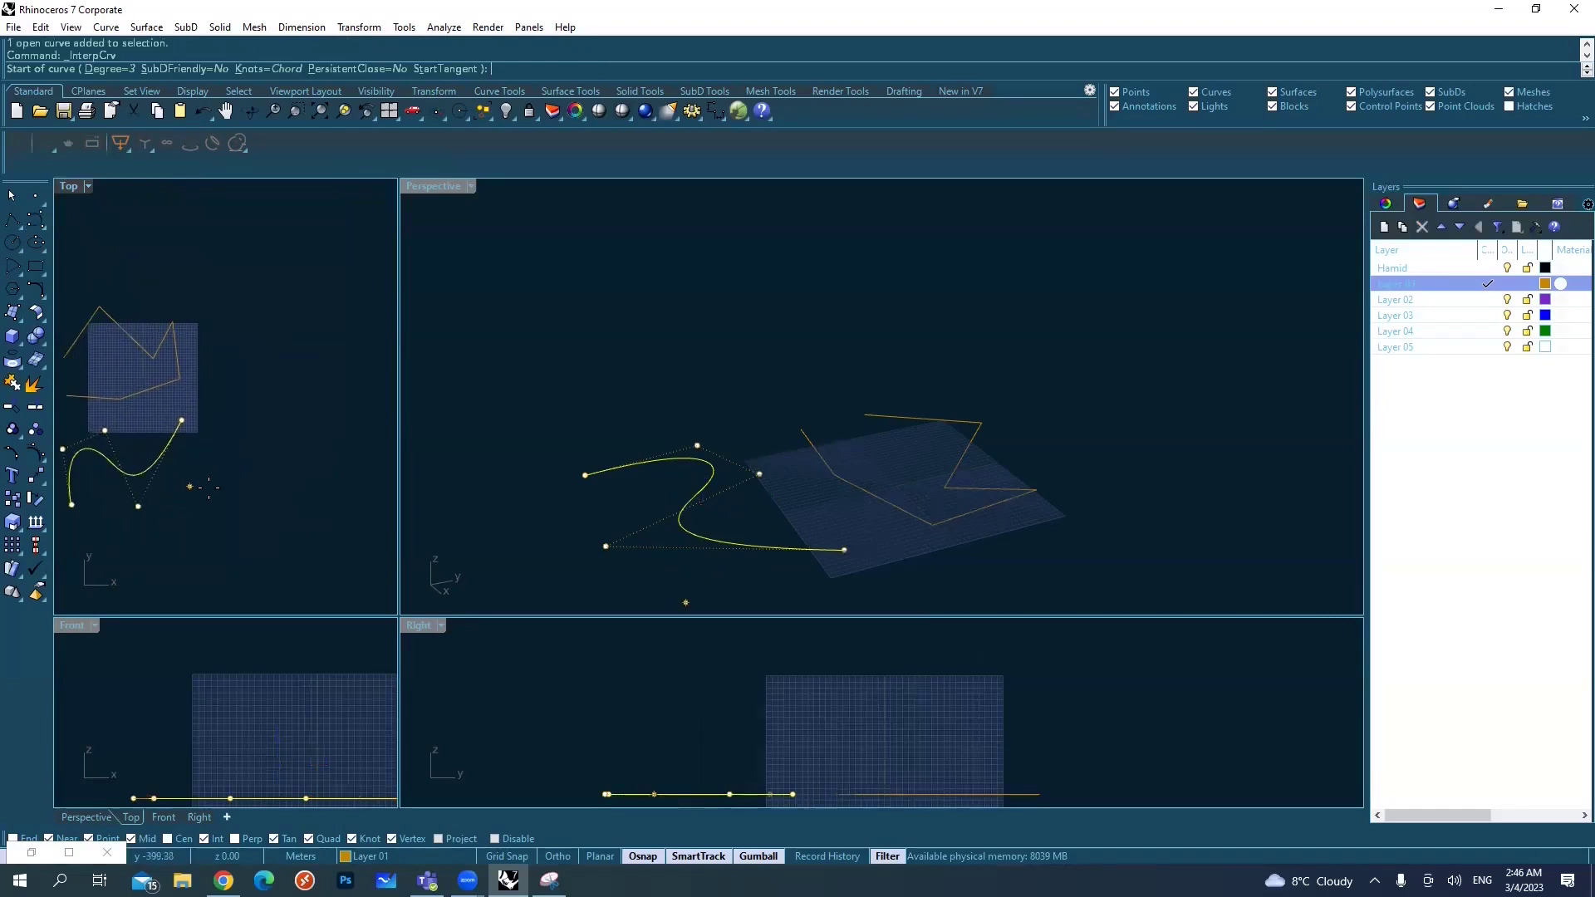
{"action": "left_click", "coordinate": [228, 504]}
{"action": "left_click", "coordinate": [218, 454]}
{"action": "left_click", "coordinate": [253, 402]}
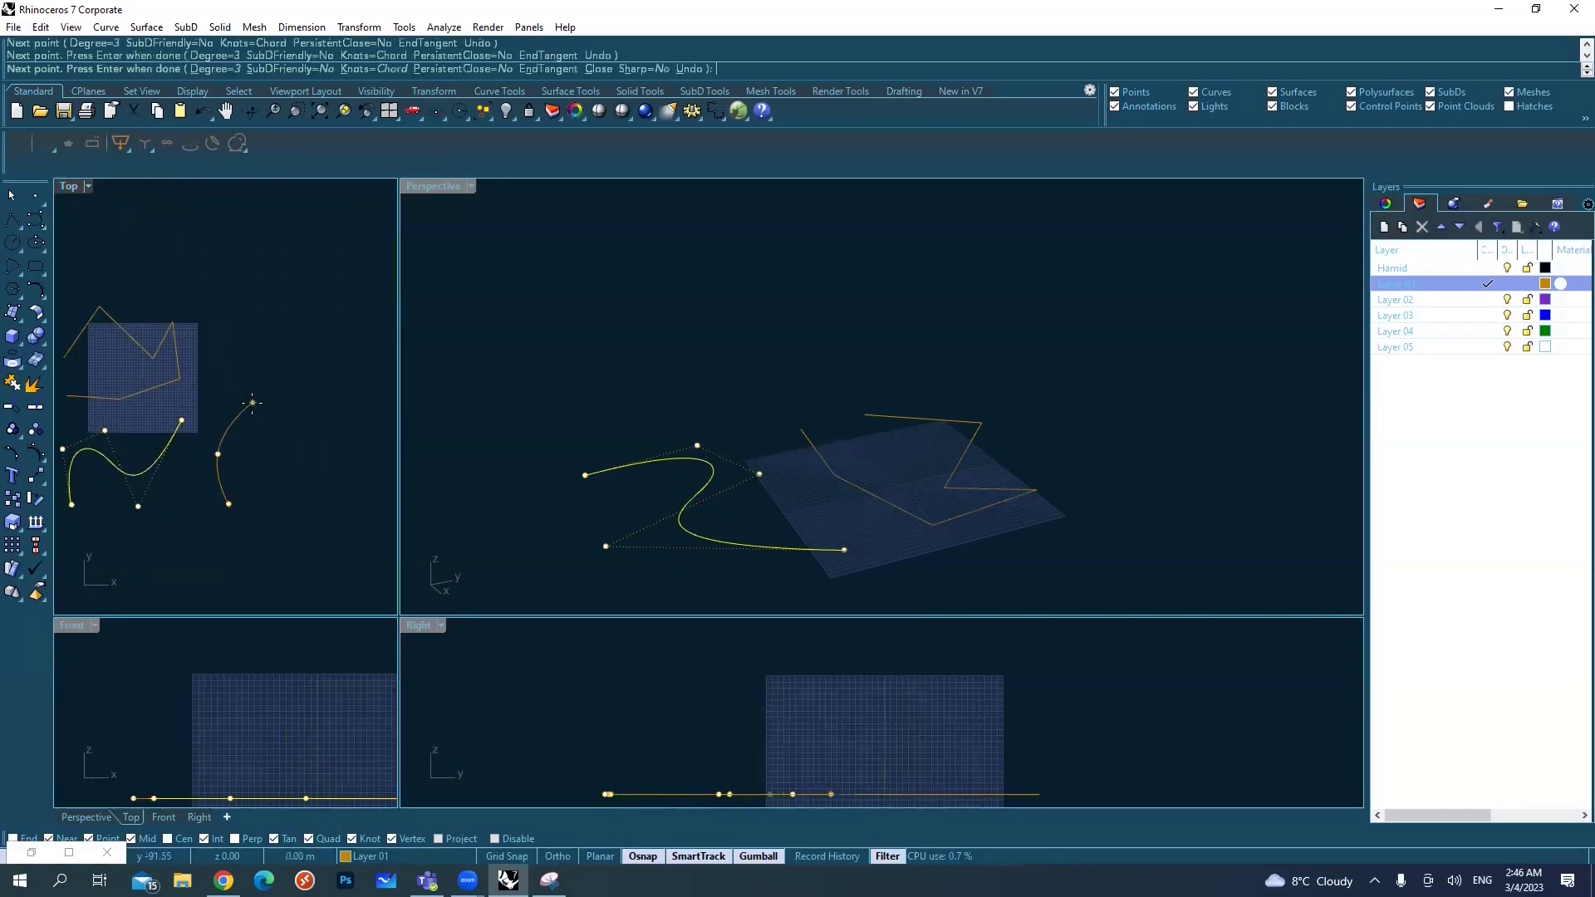
{"action": "left_click", "coordinate": [254, 324]}
{"action": "left_click", "coordinate": [287, 303]}
- Continue the loop down the right side and back, closing it on its start point
{"action": "left_click", "coordinate": [340, 408]}
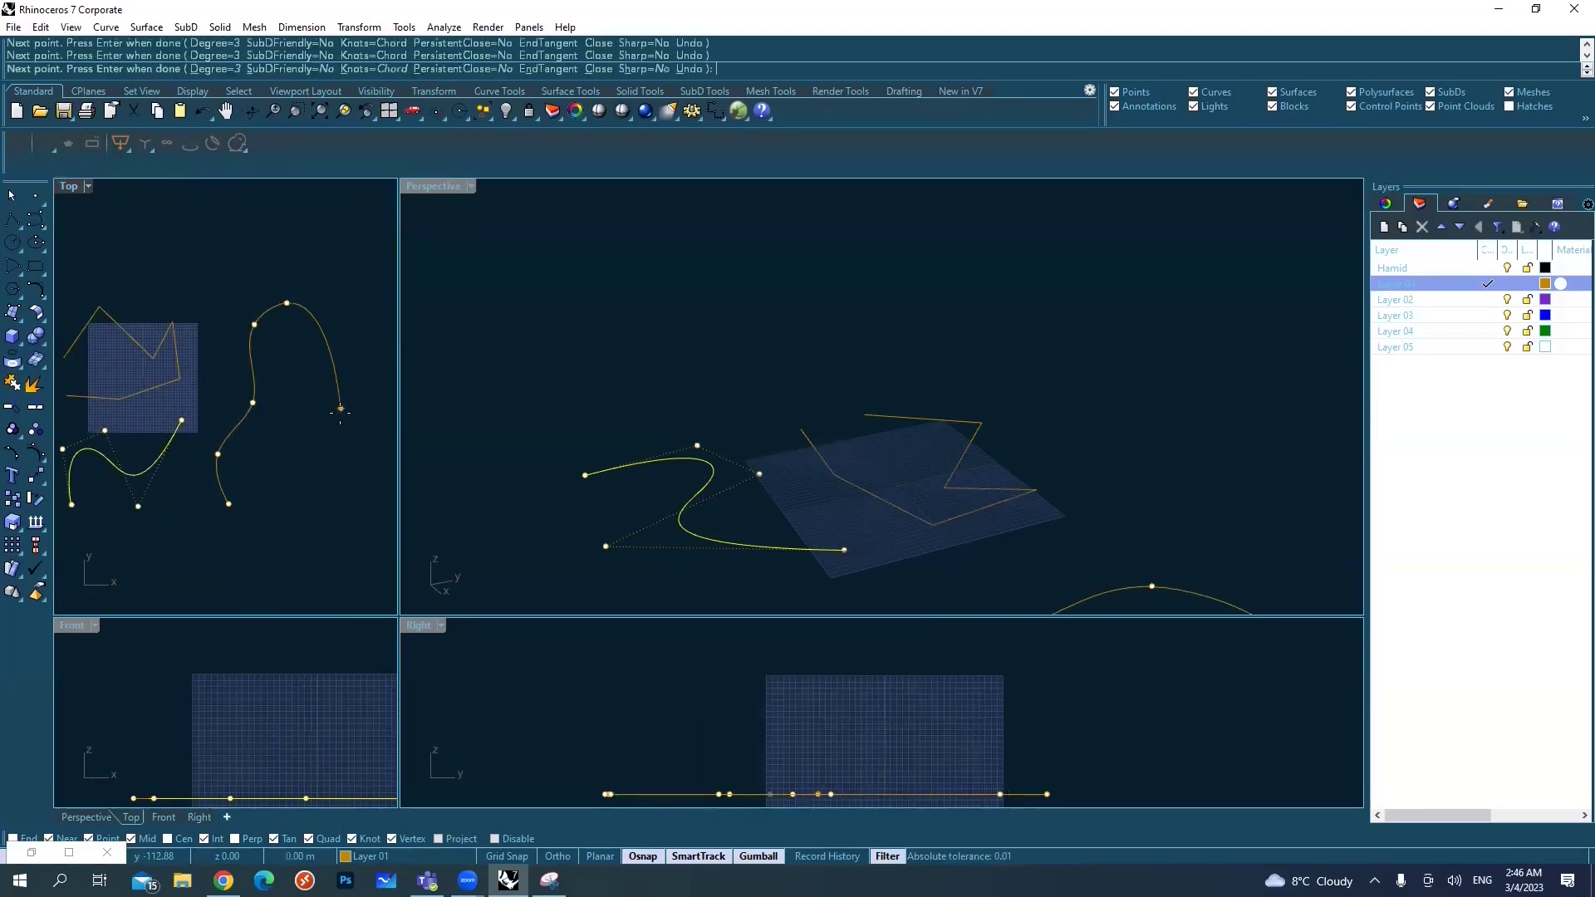
{"action": "left_click", "coordinate": [291, 454]}
{"action": "left_click", "coordinate": [273, 500]}
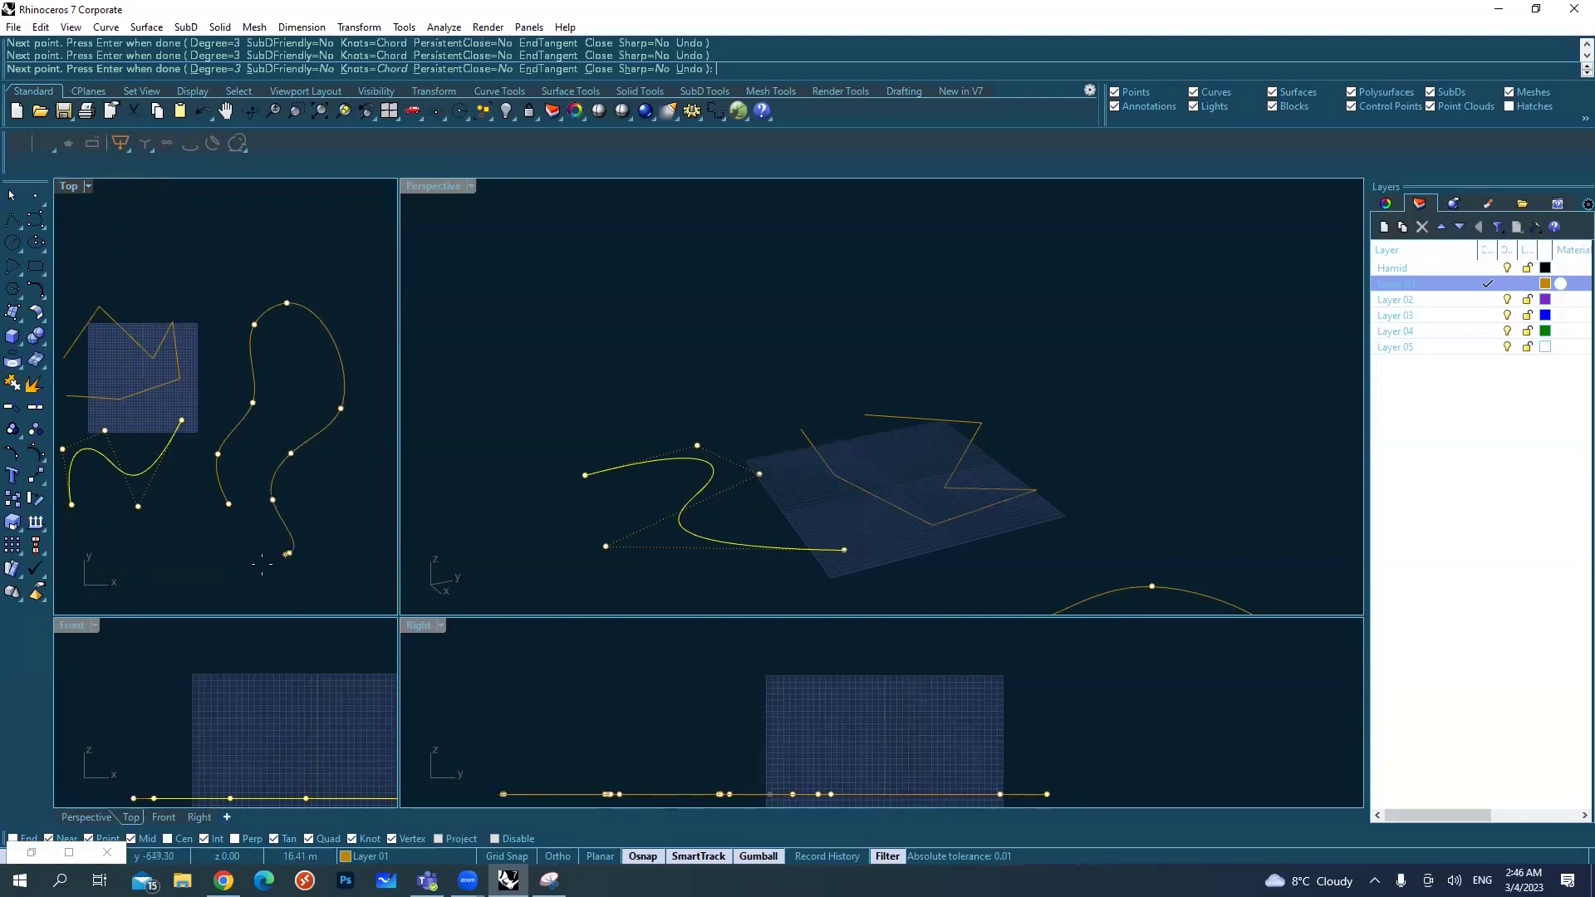
{"action": "left_click", "coordinate": [289, 552]}
{"action": "left_click", "coordinate": [240, 566]}
{"action": "left_click", "coordinate": [231, 529]}
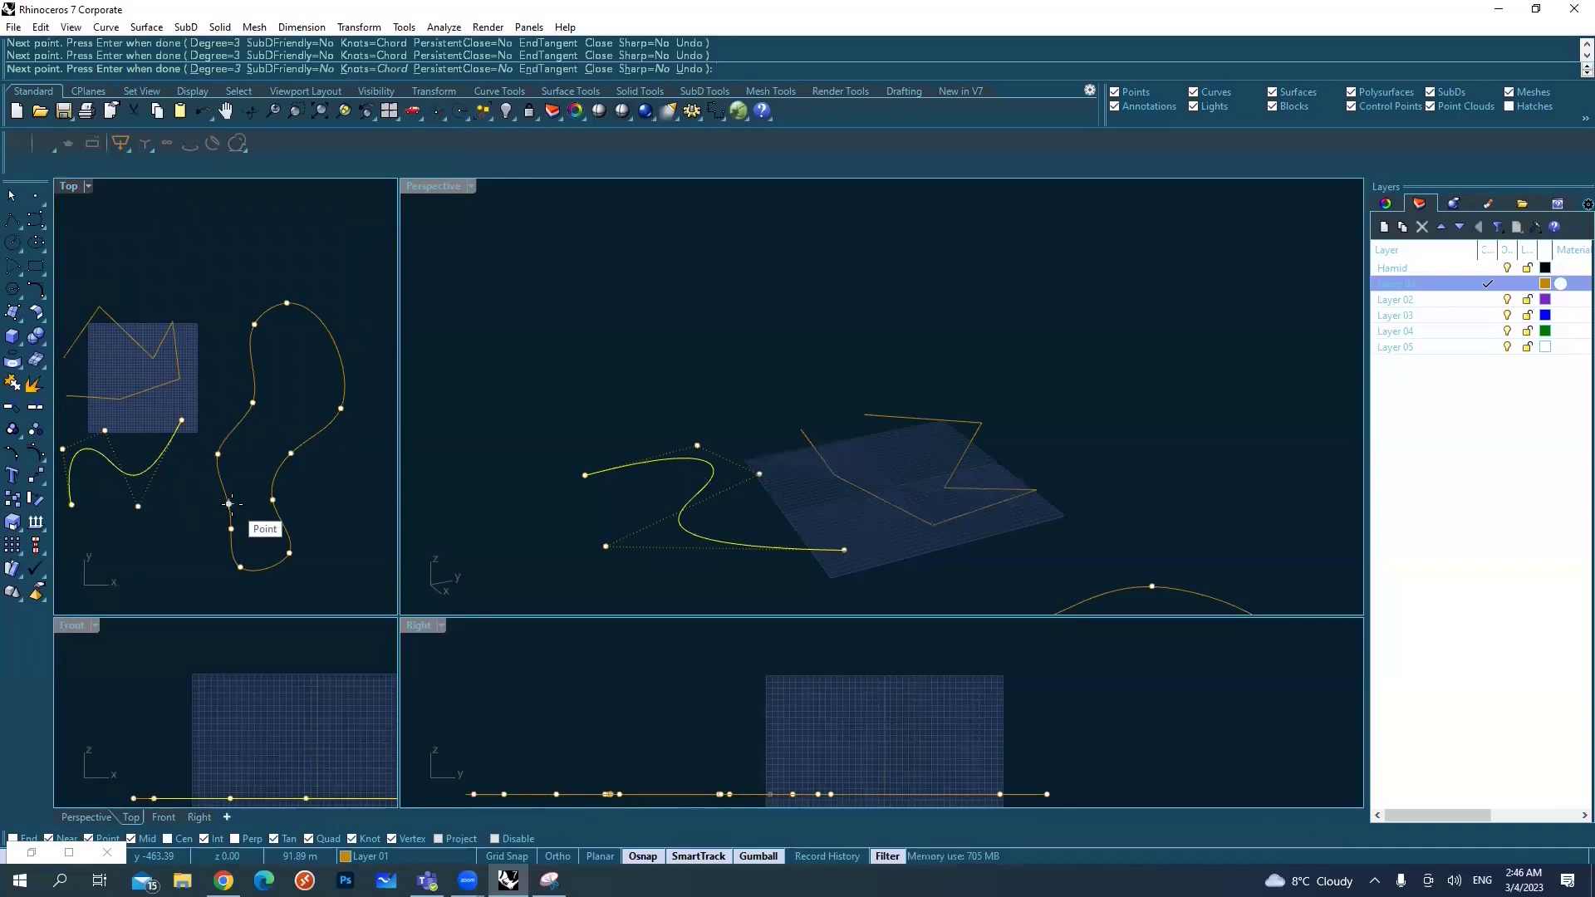
{"action": "left_click", "coordinate": [230, 503]}
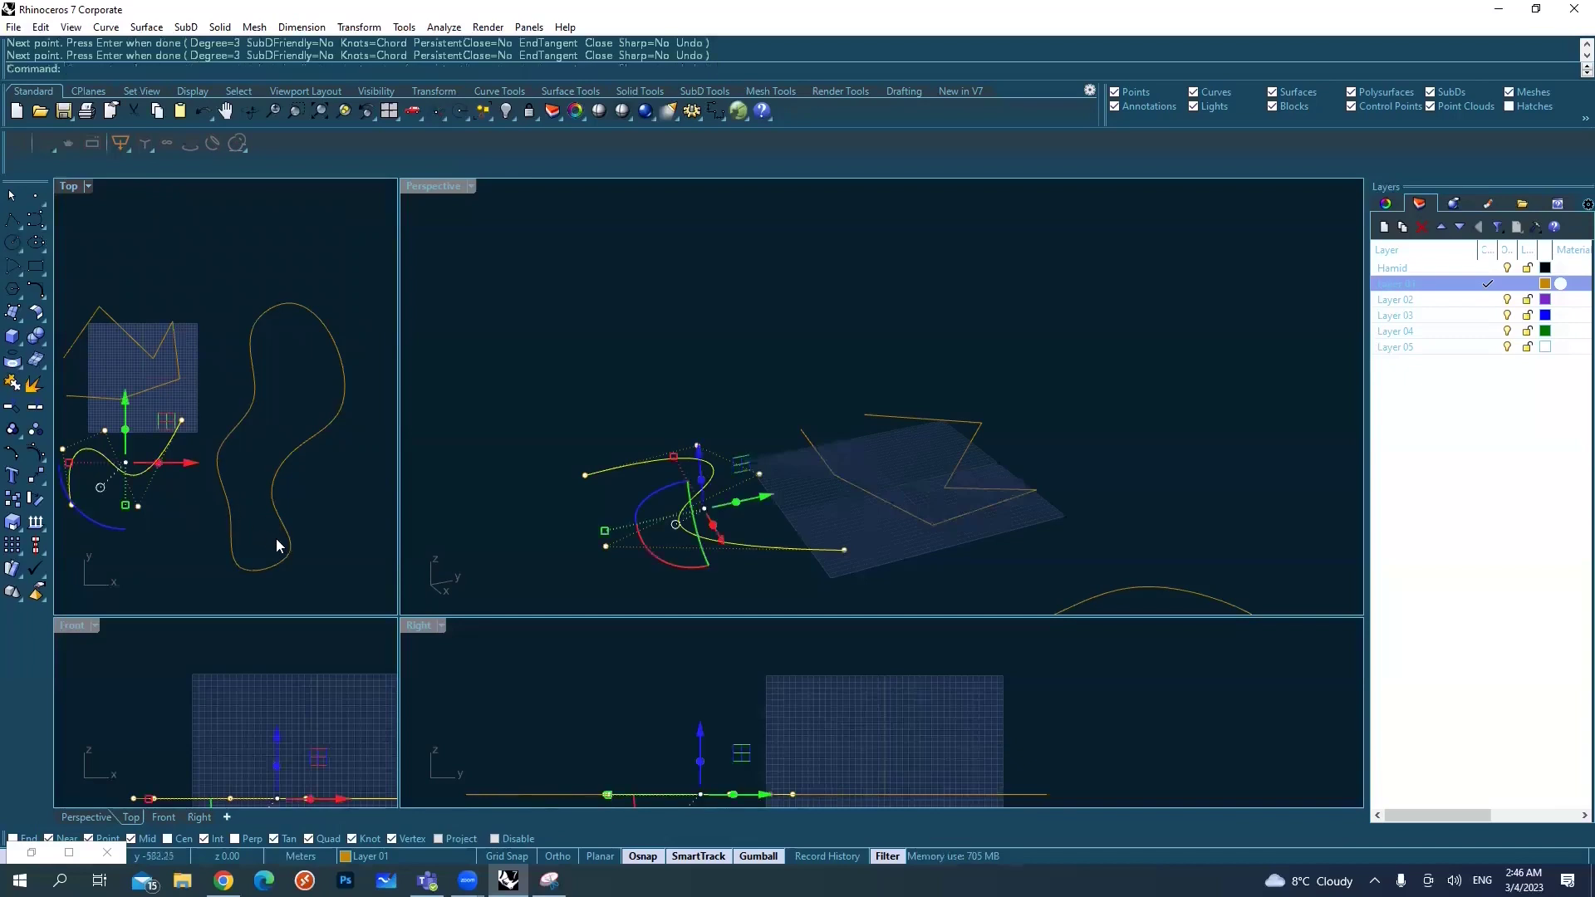
{"action": "key", "text": "Escape"}
{"action": "left_click", "coordinate": [40, 226]}
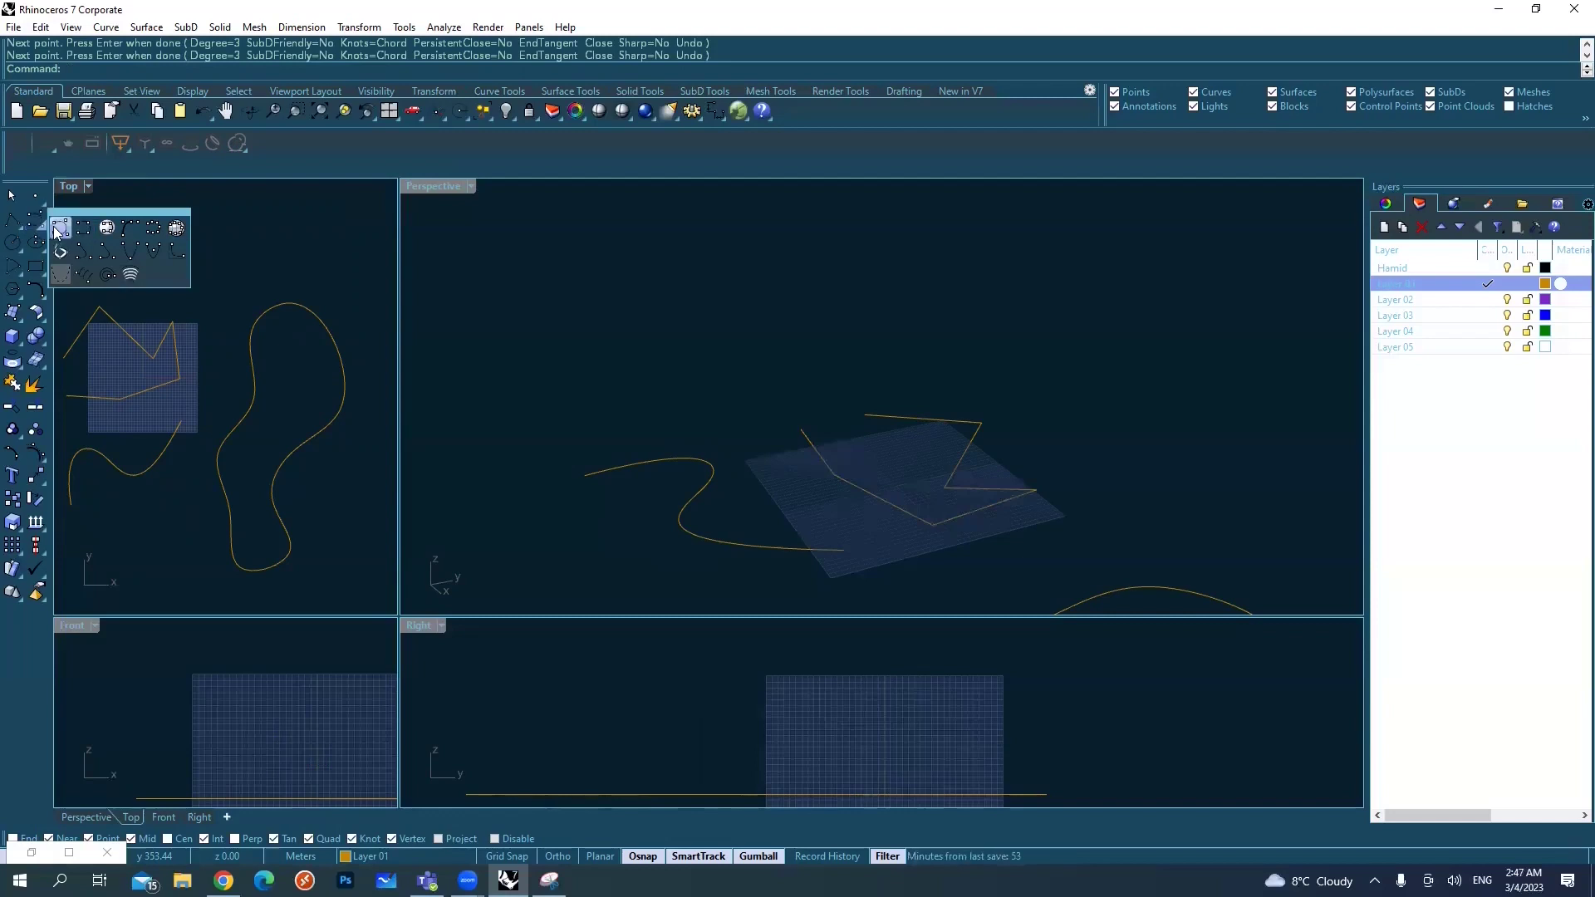
- Maximize the Top view, then crossing-select and delete the polyline, S-curve and loop
{"action": "key", "text": "Left"}
{"action": "key", "text": "Left"}
{"action": "key", "text": "Left"}
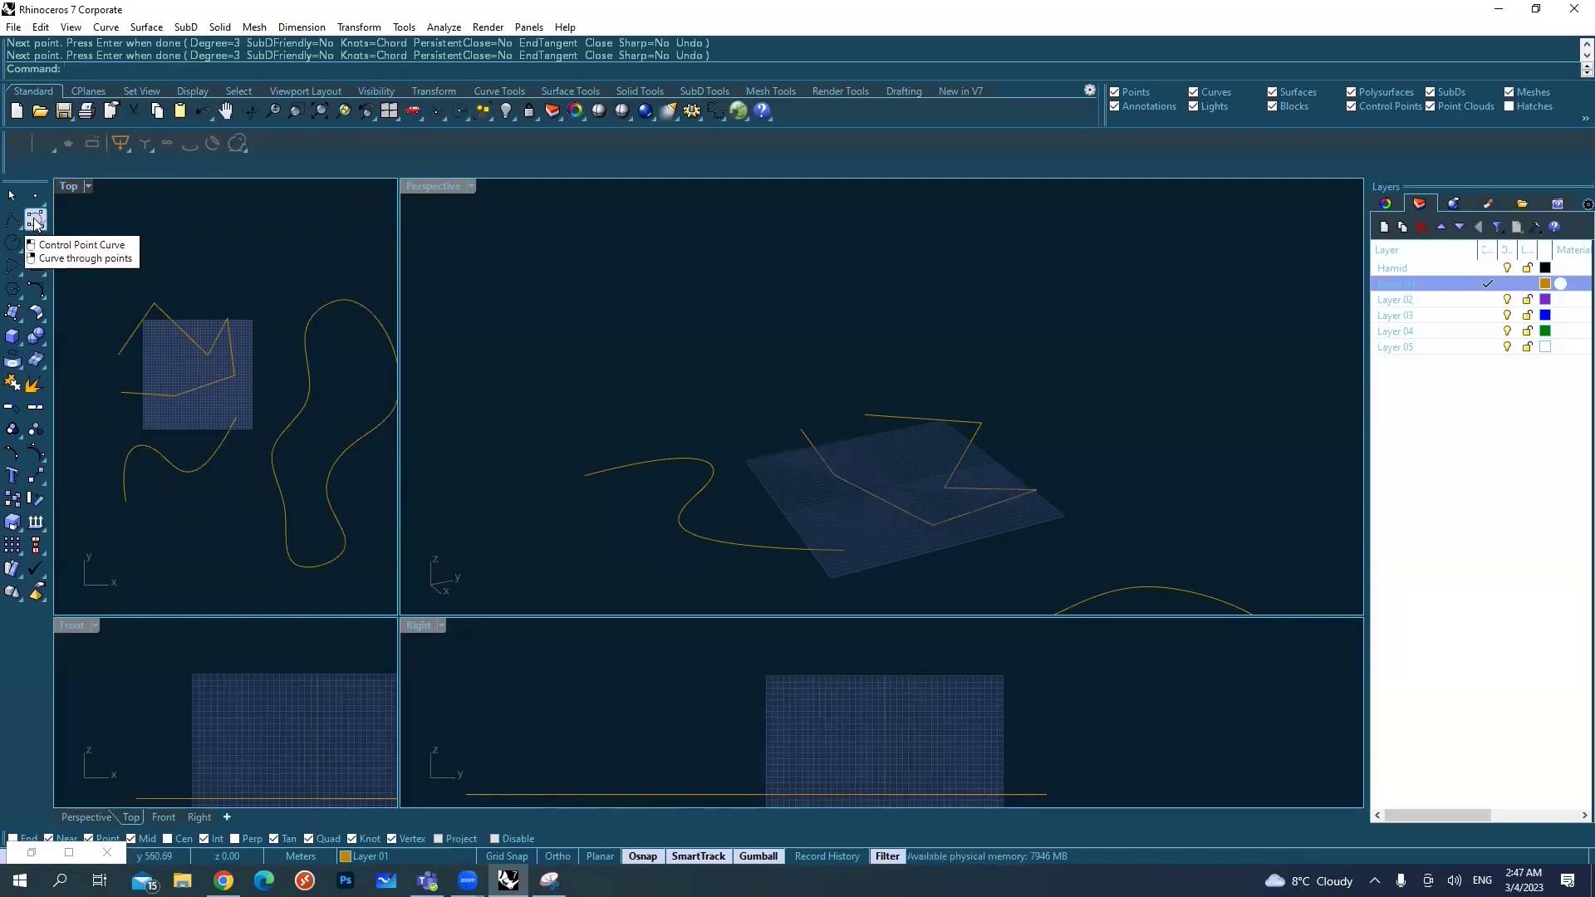
{"action": "double_click", "coordinate": [70, 186]}
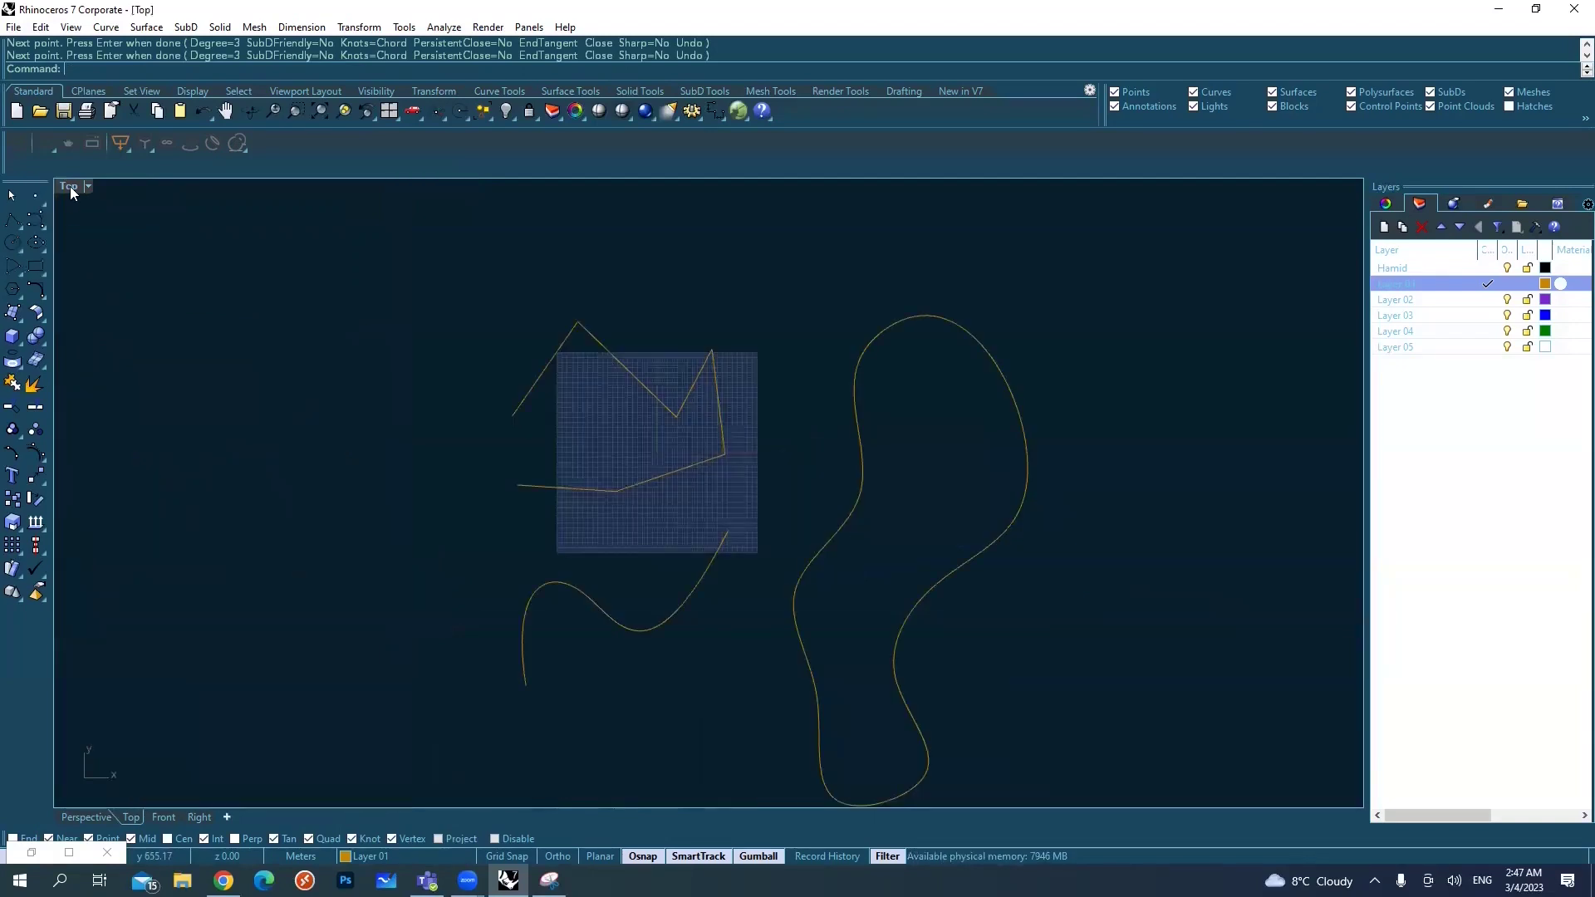
{"action": "left_click_drag", "start_coordinate": [1042, 627], "coordinate": [524, 316]}
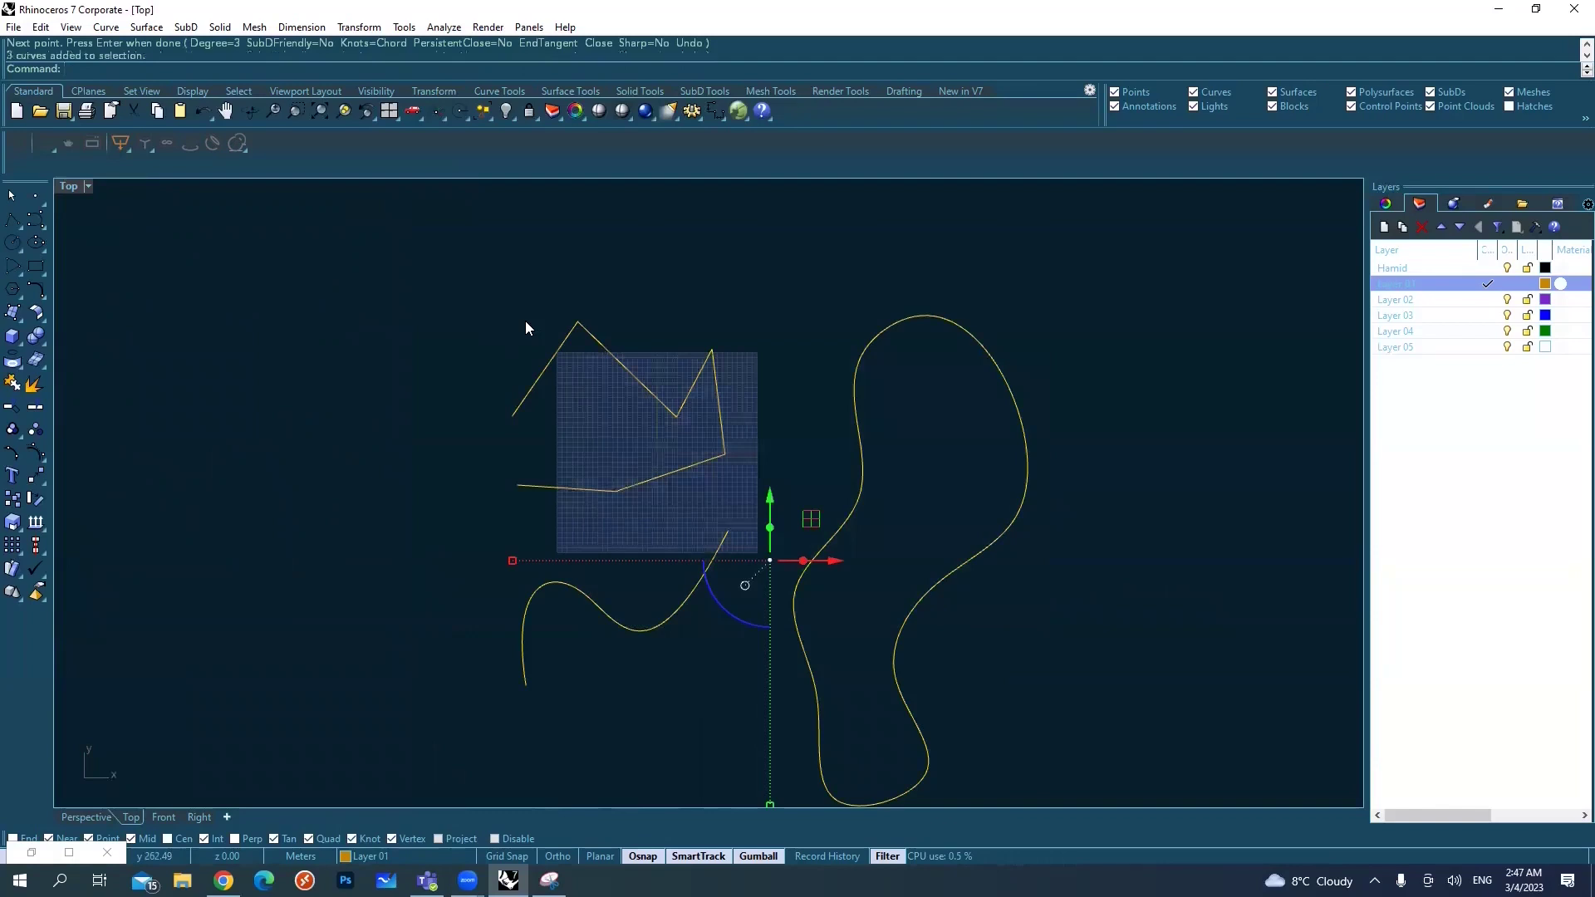
{"action": "key", "text": "Delete"}
{"action": "scroll", "coordinate": [419, 372], "scroll_direction": "up", "scroll_amount": 2}
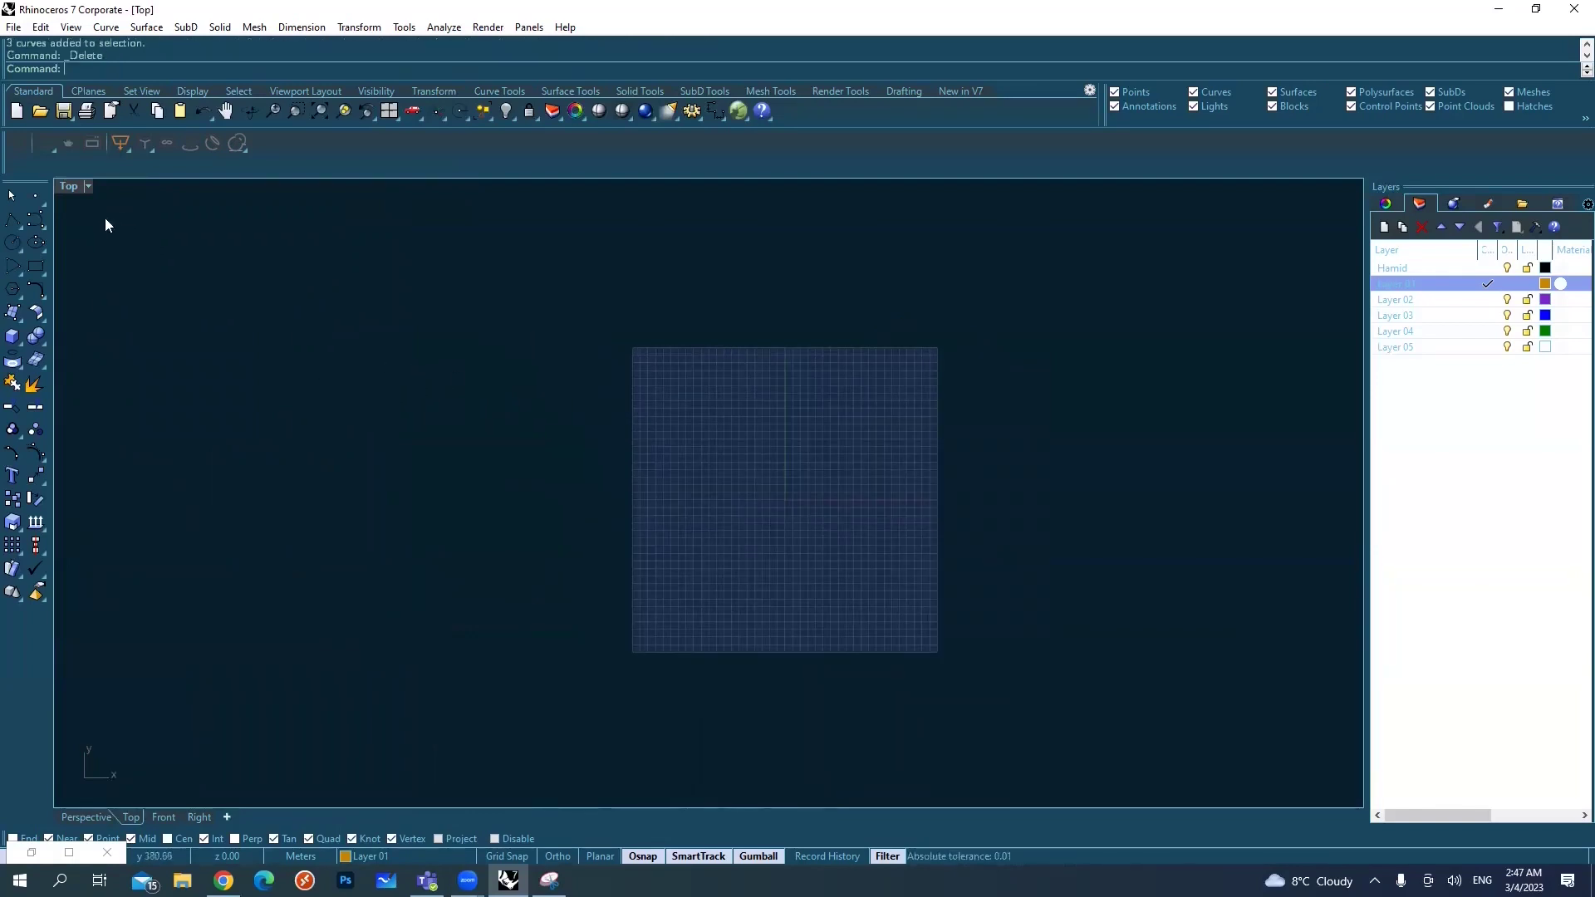
- Draw a control-point curve from left of the grid through its top-left, bottom-right and bottom-left corners
{"action": "left_click", "coordinate": [34, 220]}
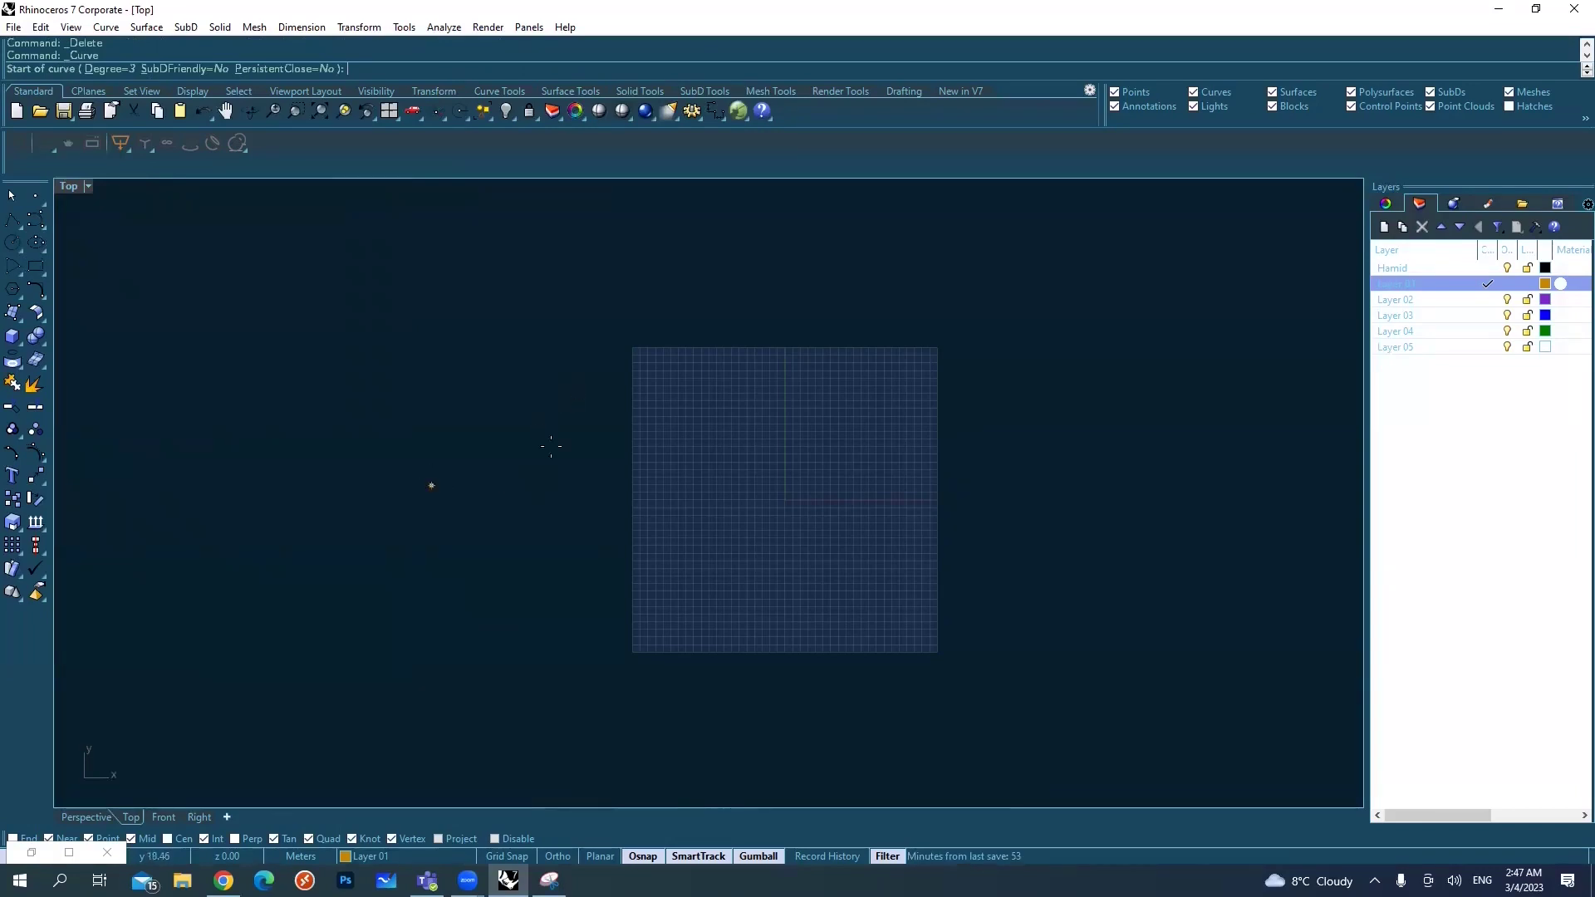
{"action": "left_click", "coordinate": [295, 542]}
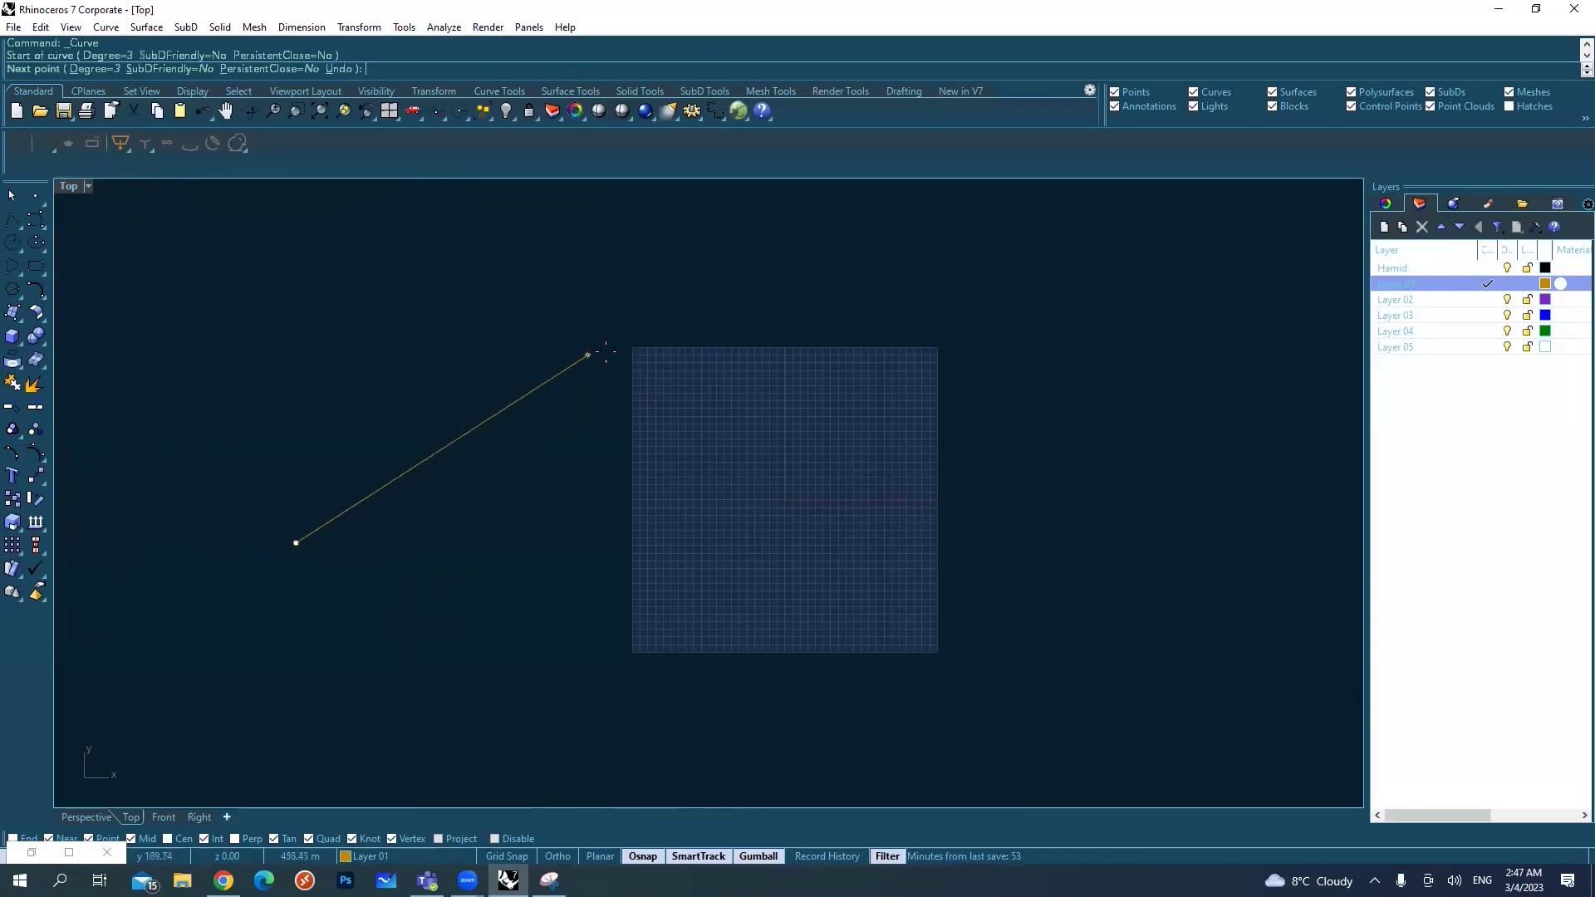
{"action": "left_click", "coordinate": [633, 346]}
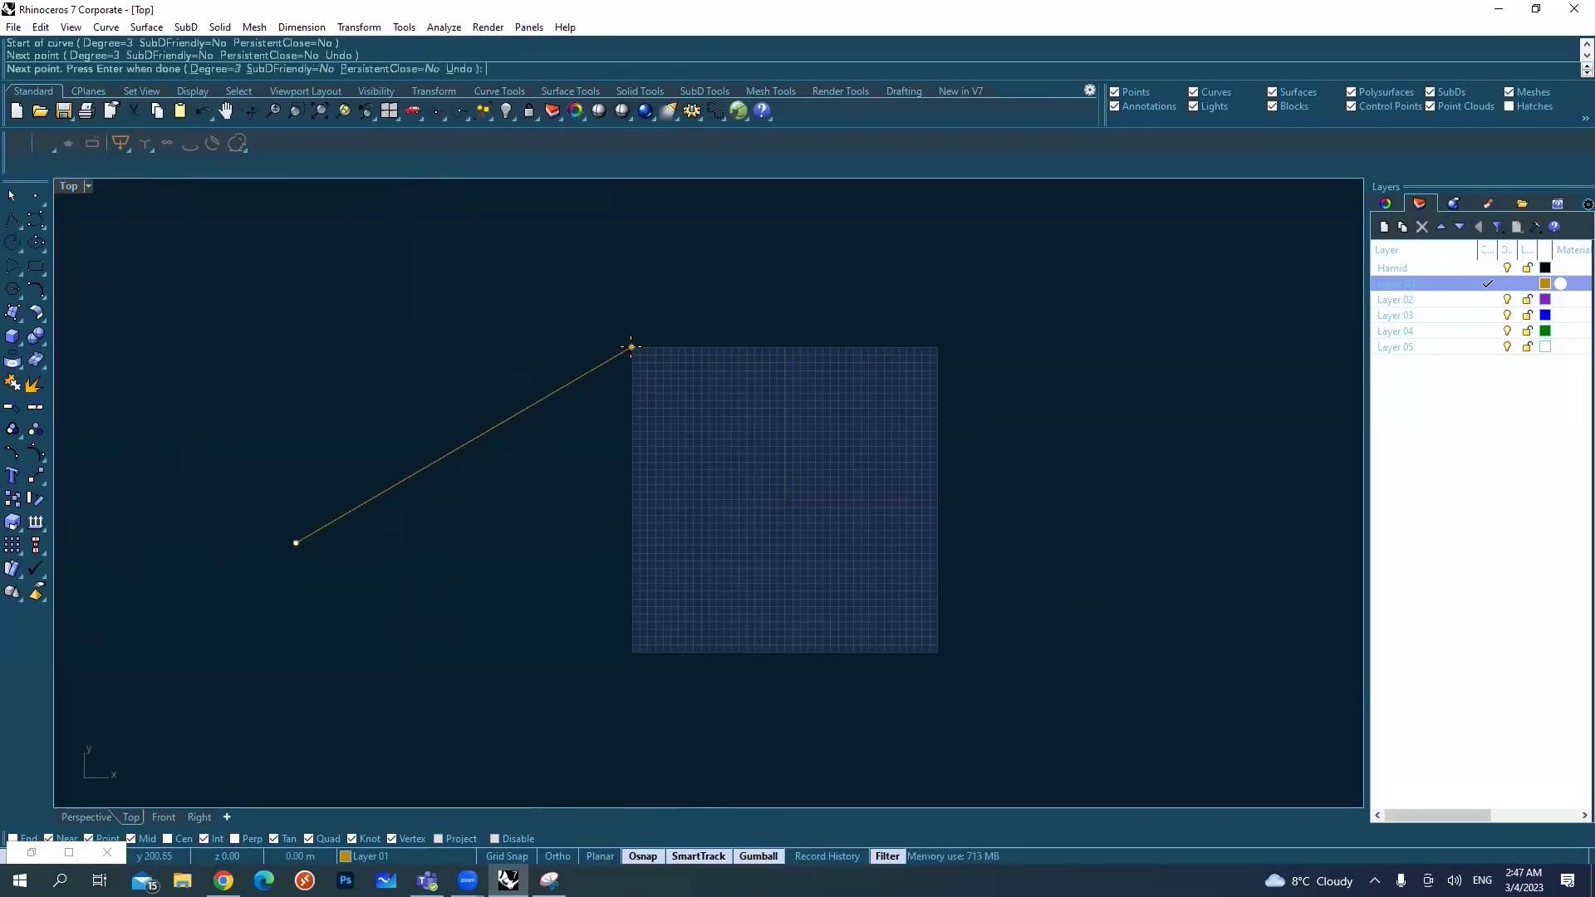
{"action": "left_click", "coordinate": [939, 651]}
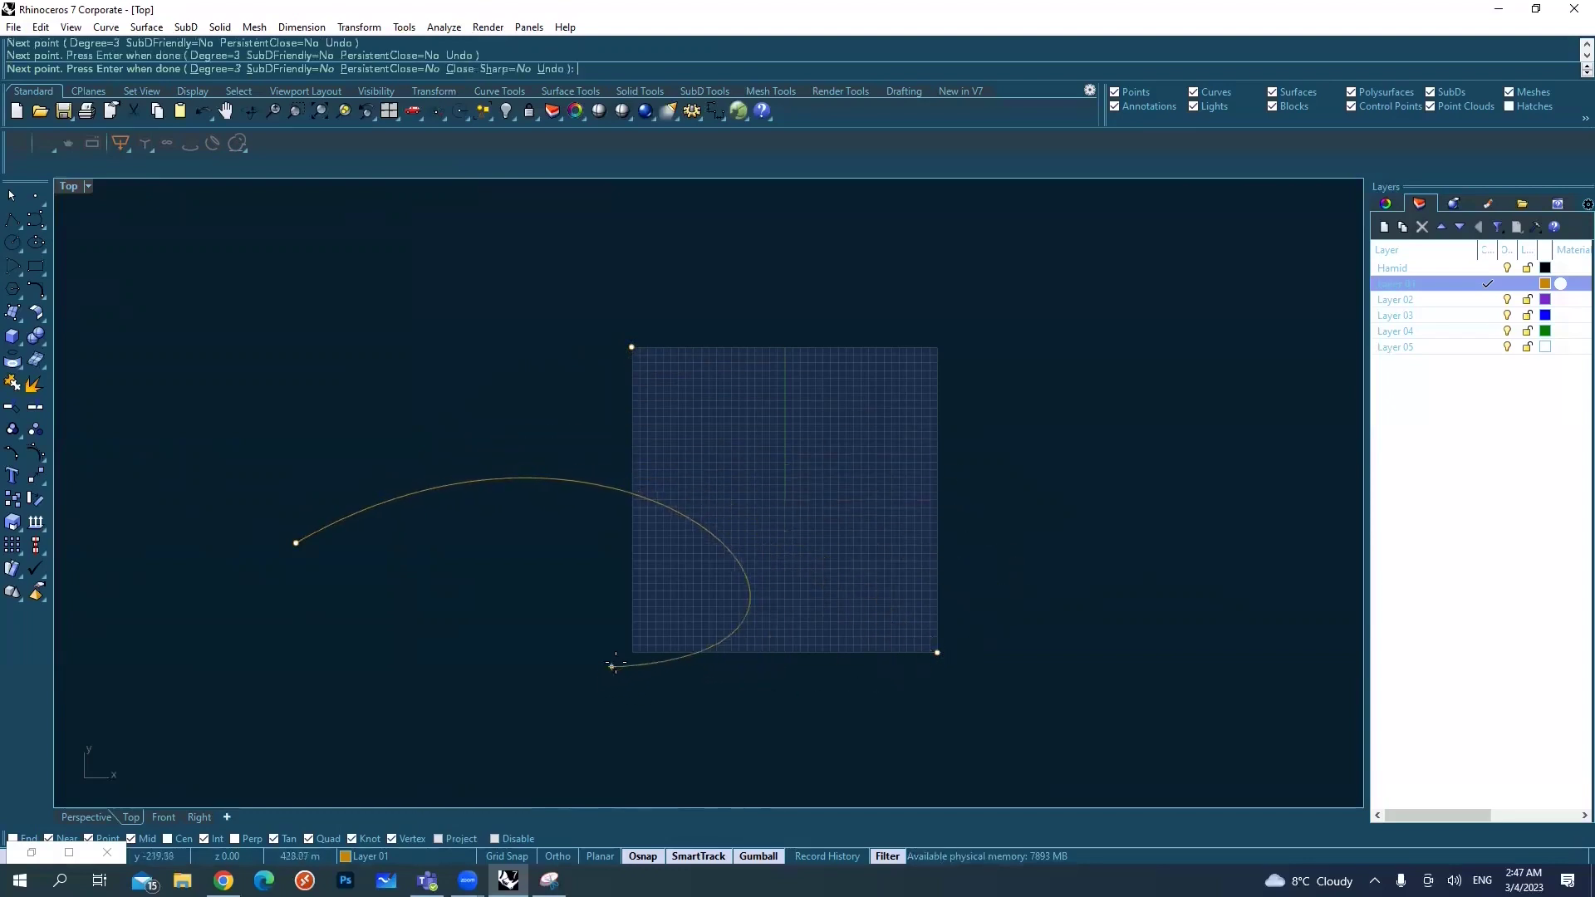
{"action": "left_click", "coordinate": [633, 652]}
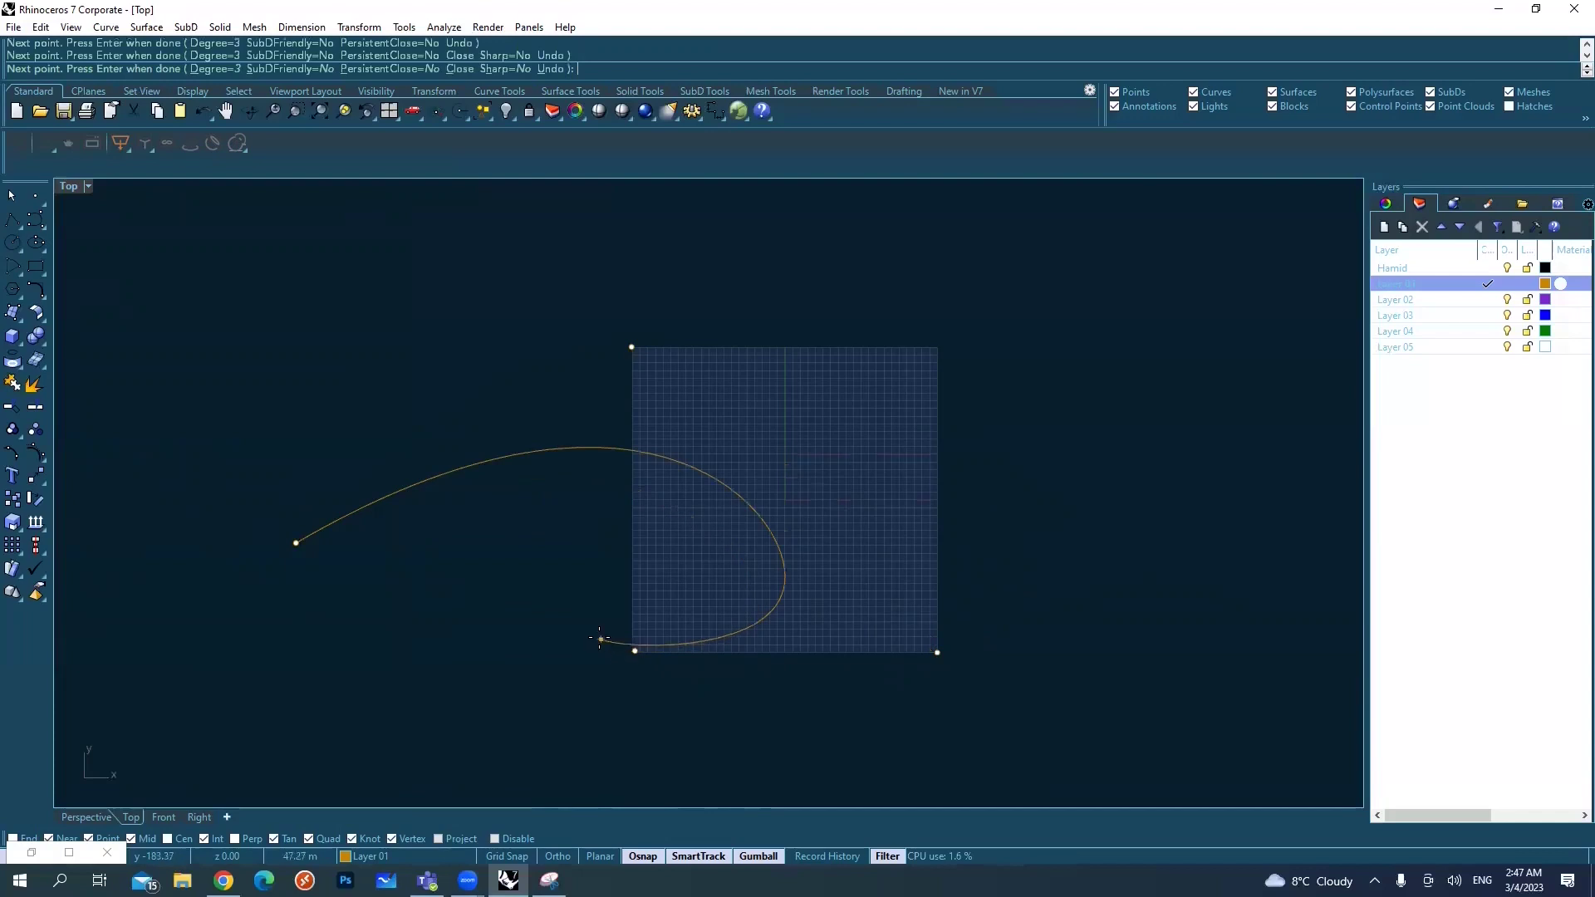
{"action": "key", "text": "Return"}
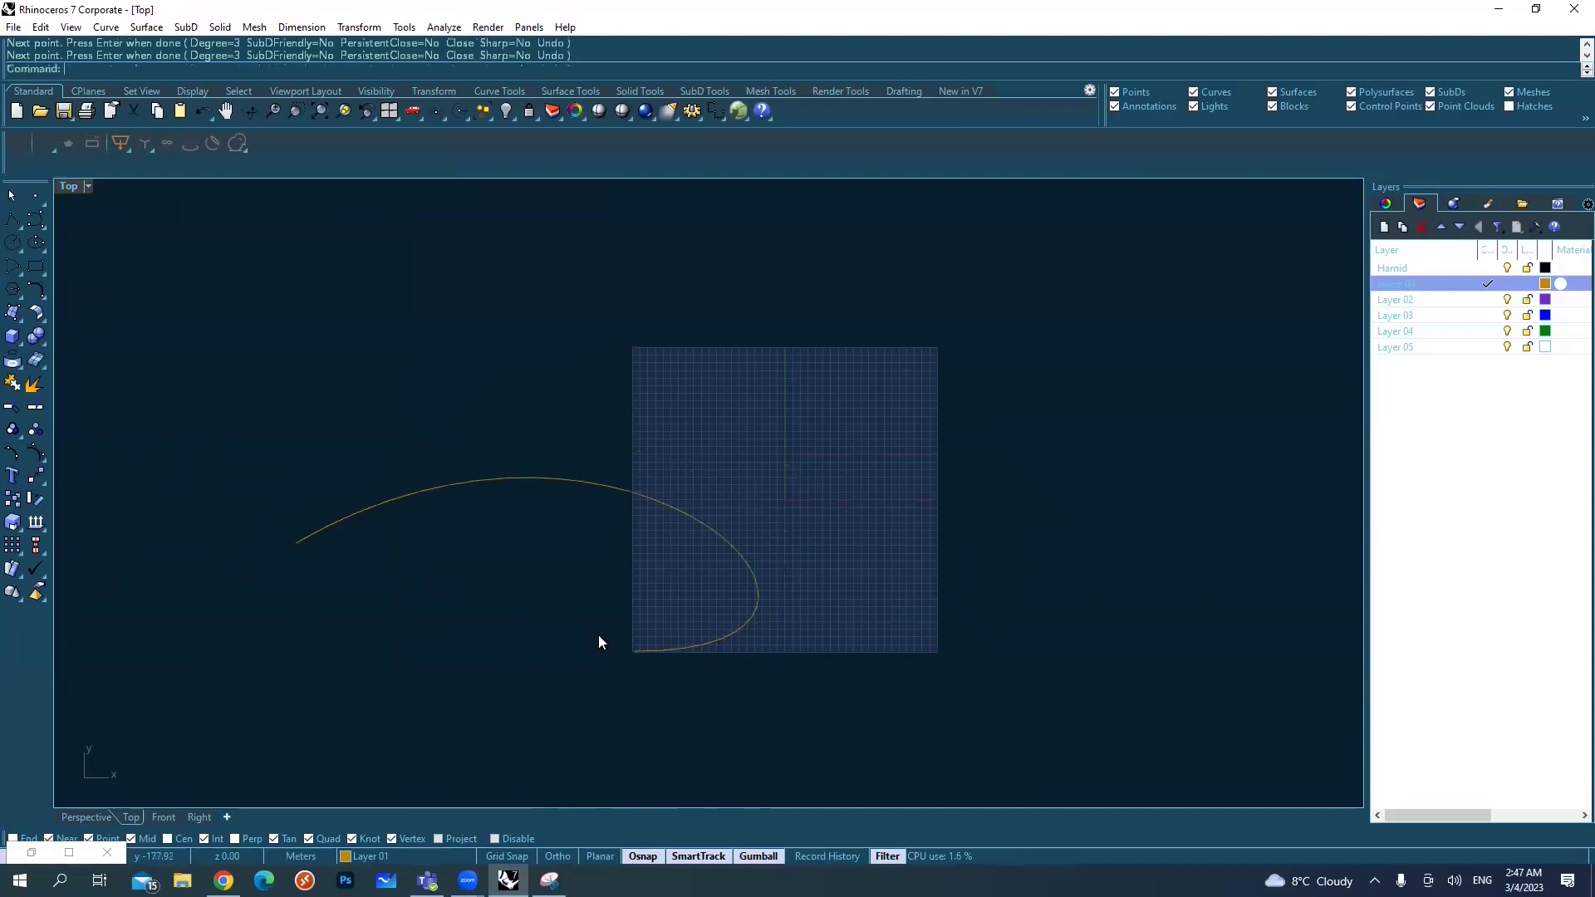
- Select the curve and window-select its top and bottom-right control points
{"action": "left_click", "coordinate": [721, 542]}
{"action": "left_click_drag", "start_coordinate": [593, 284], "coordinate": [664, 392]}
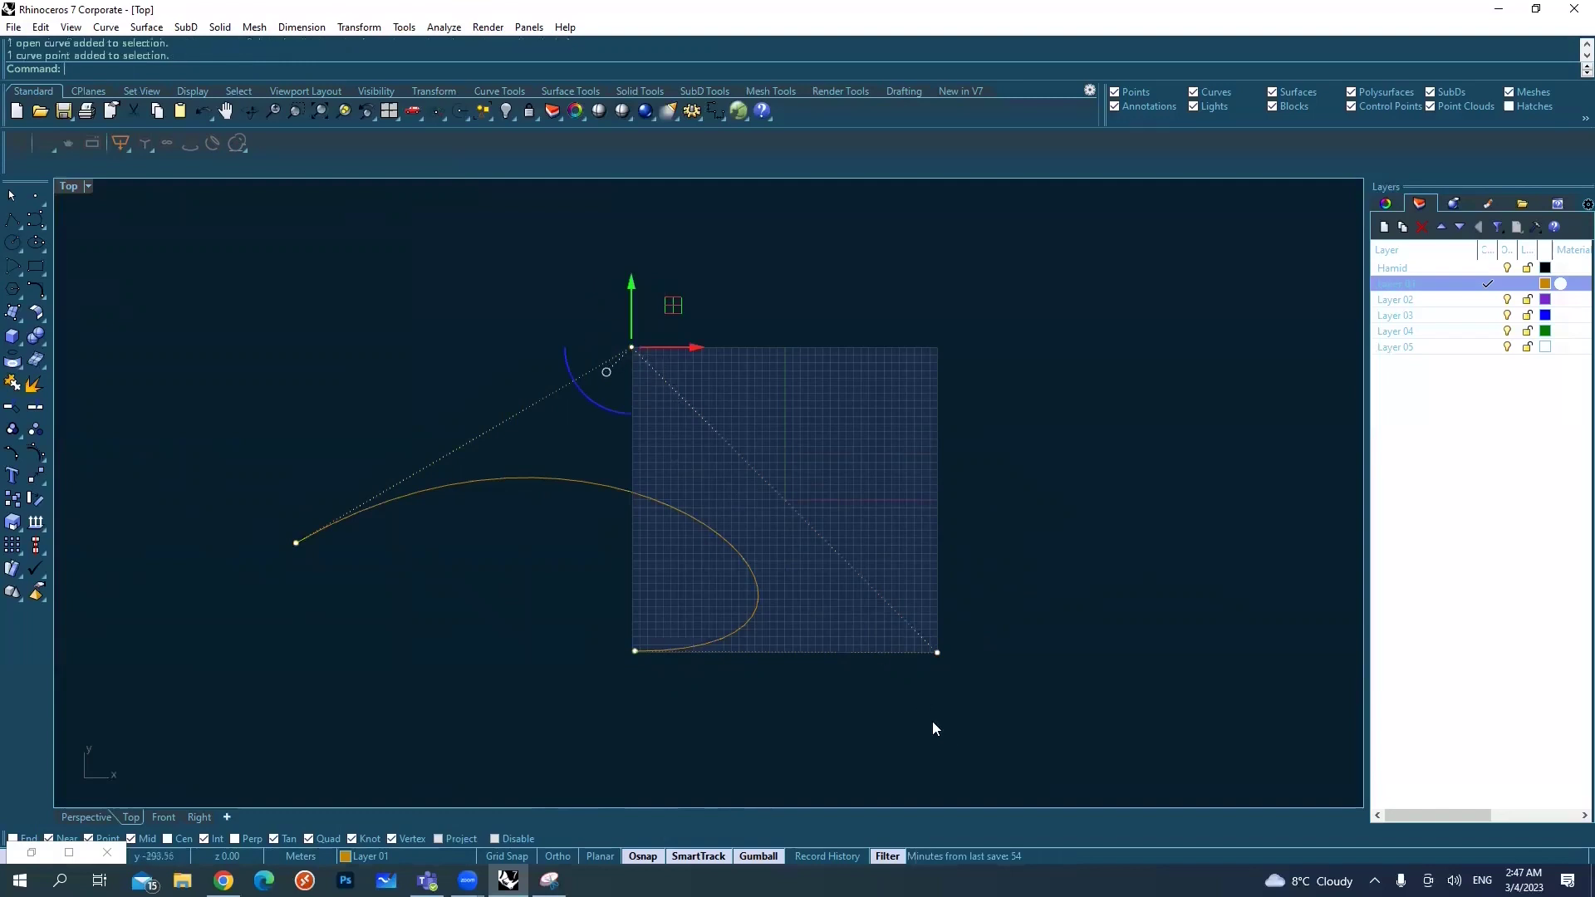
{"action": "left_click_drag", "start_coordinate": [893, 739], "coordinate": [990, 602]}
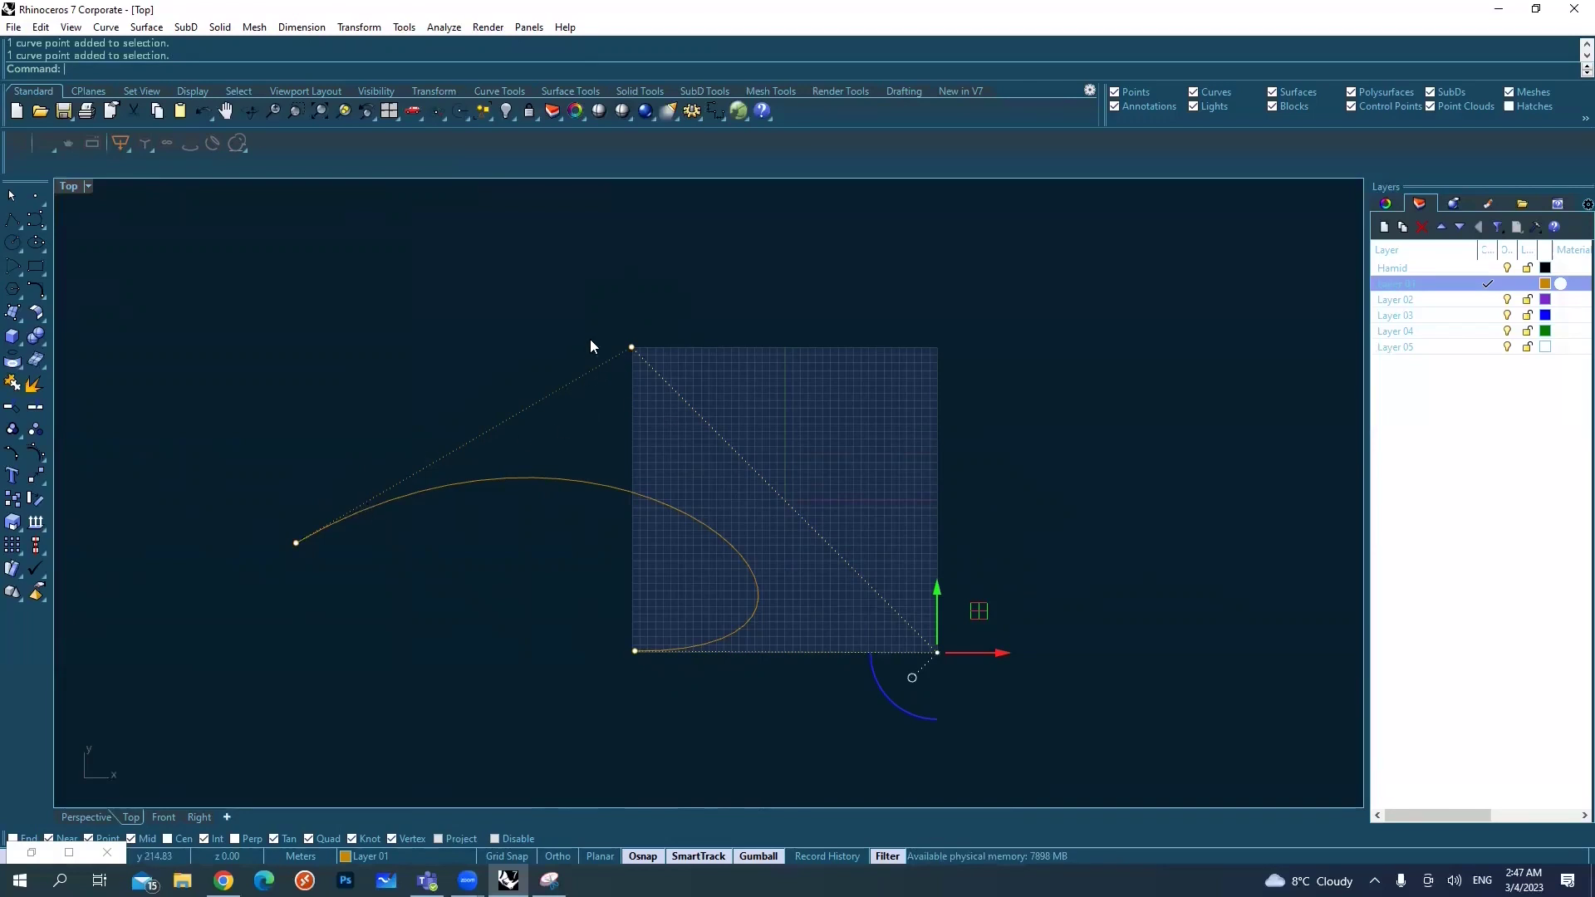
{"action": "left_click", "coordinate": [35, 219]}
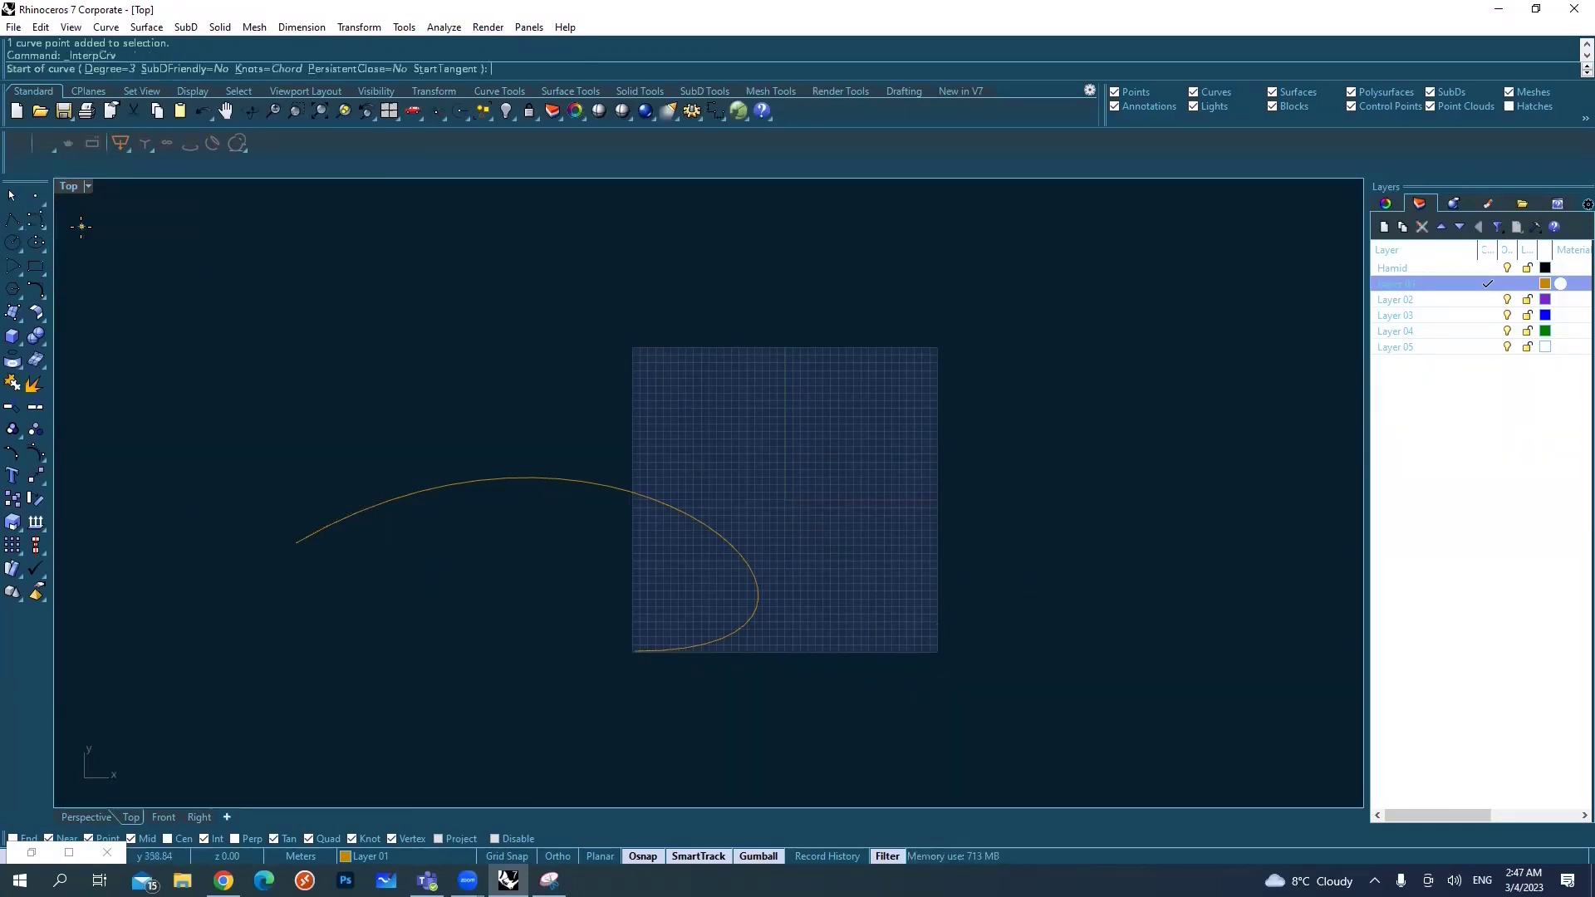
- Draw a curve through points from the first curve's left end via the grid's top-left, bottom-right and bottom-left corners
{"action": "left_click", "coordinate": [296, 543]}
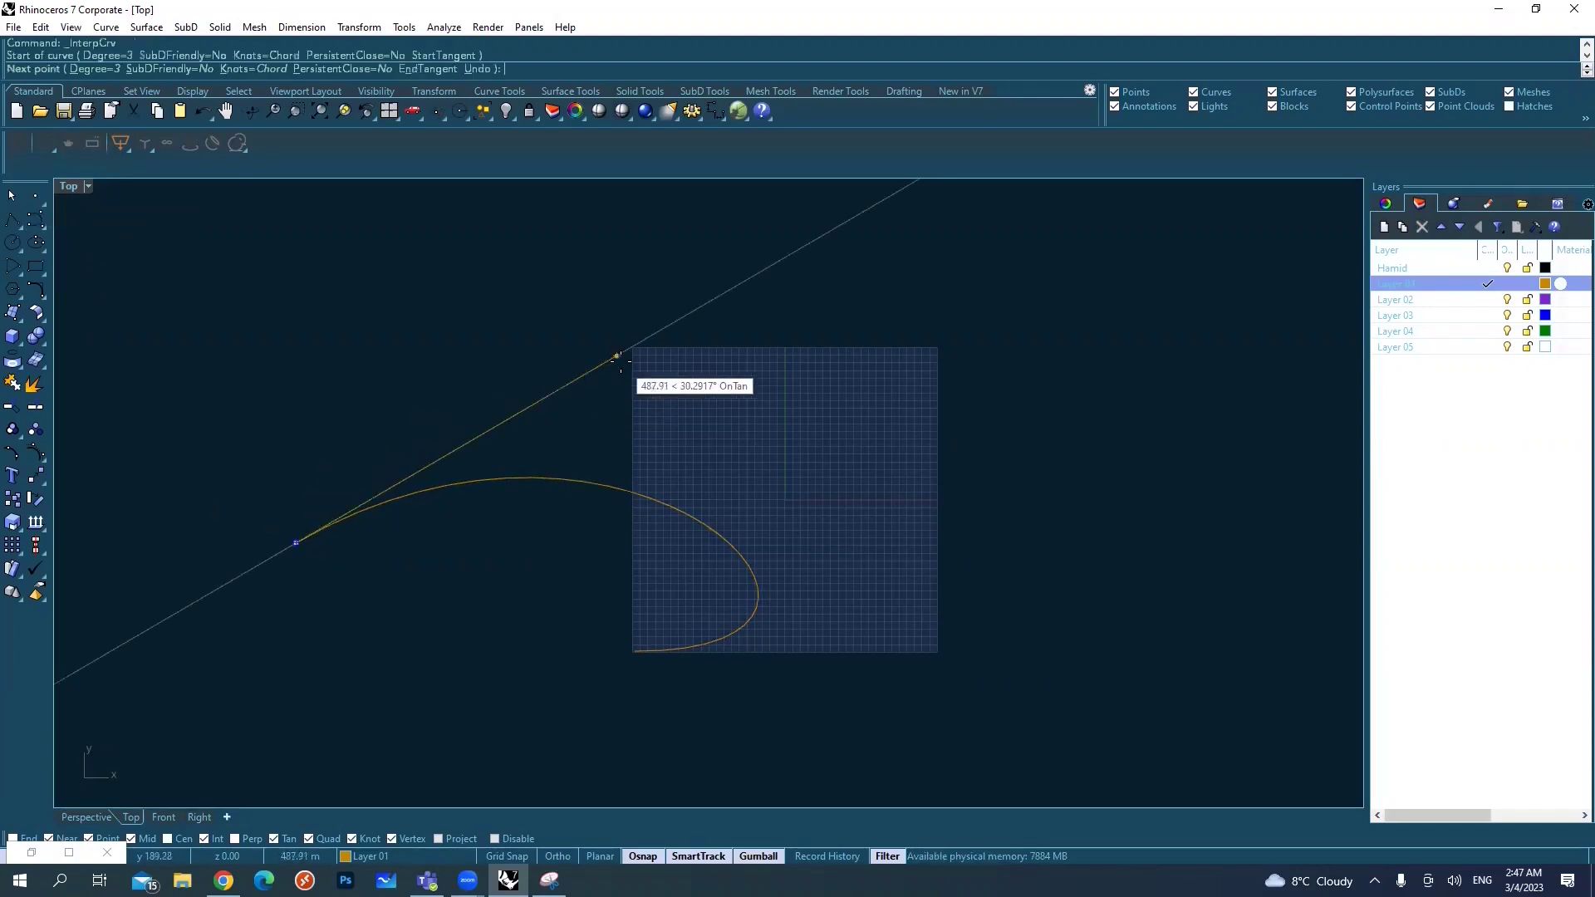
{"action": "left_click", "coordinate": [633, 348]}
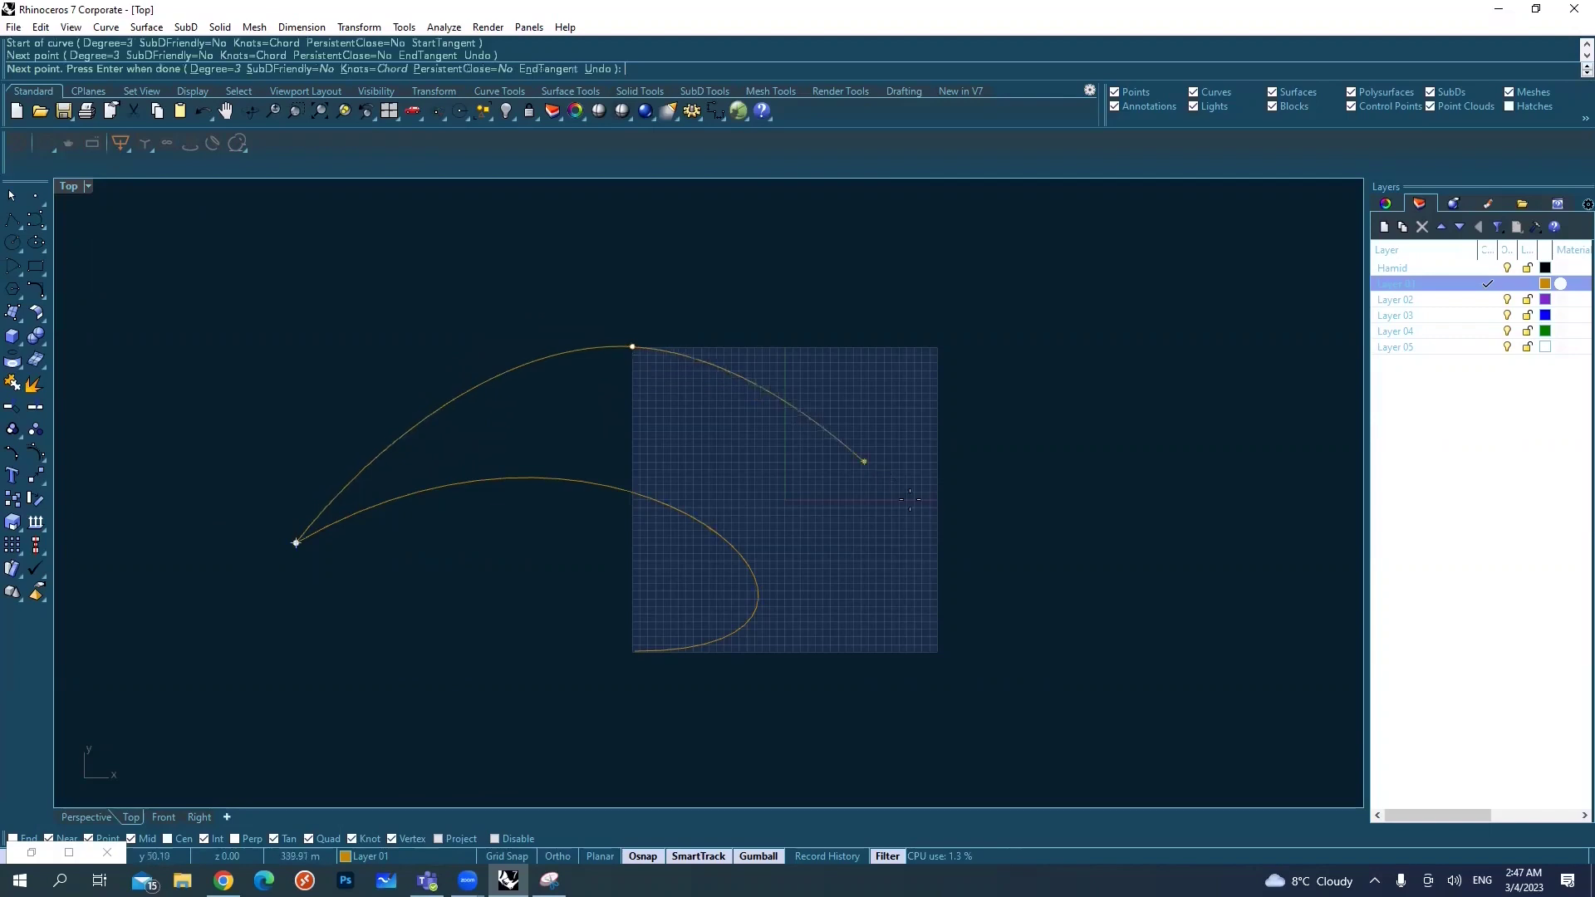
{"action": "left_click", "coordinate": [937, 654]}
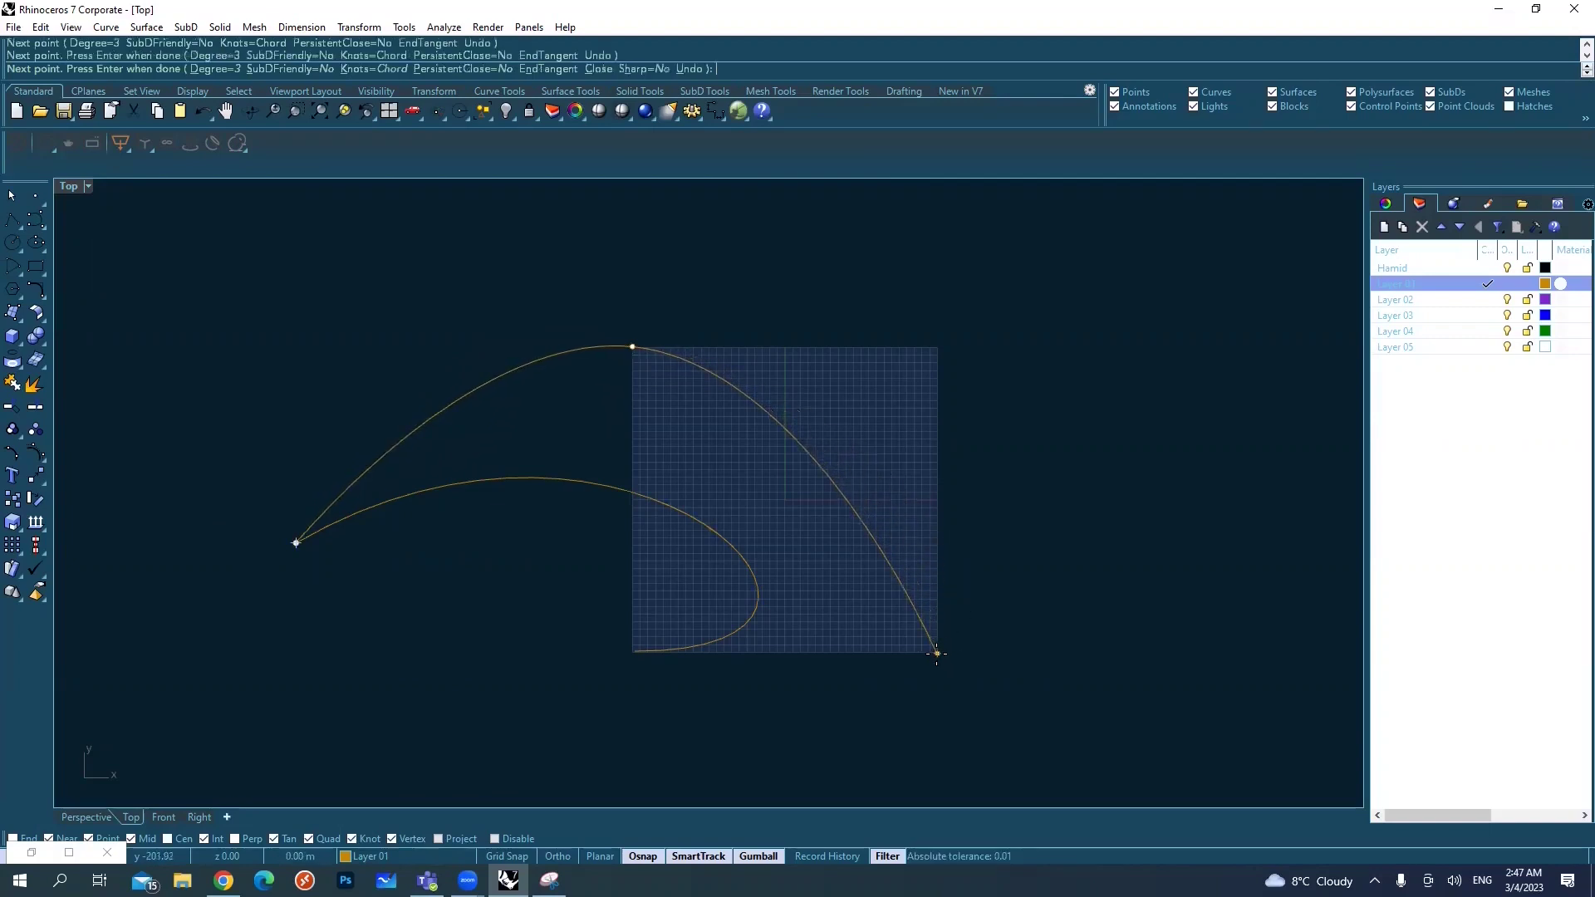
{"action": "left_click", "coordinate": [631, 654]}
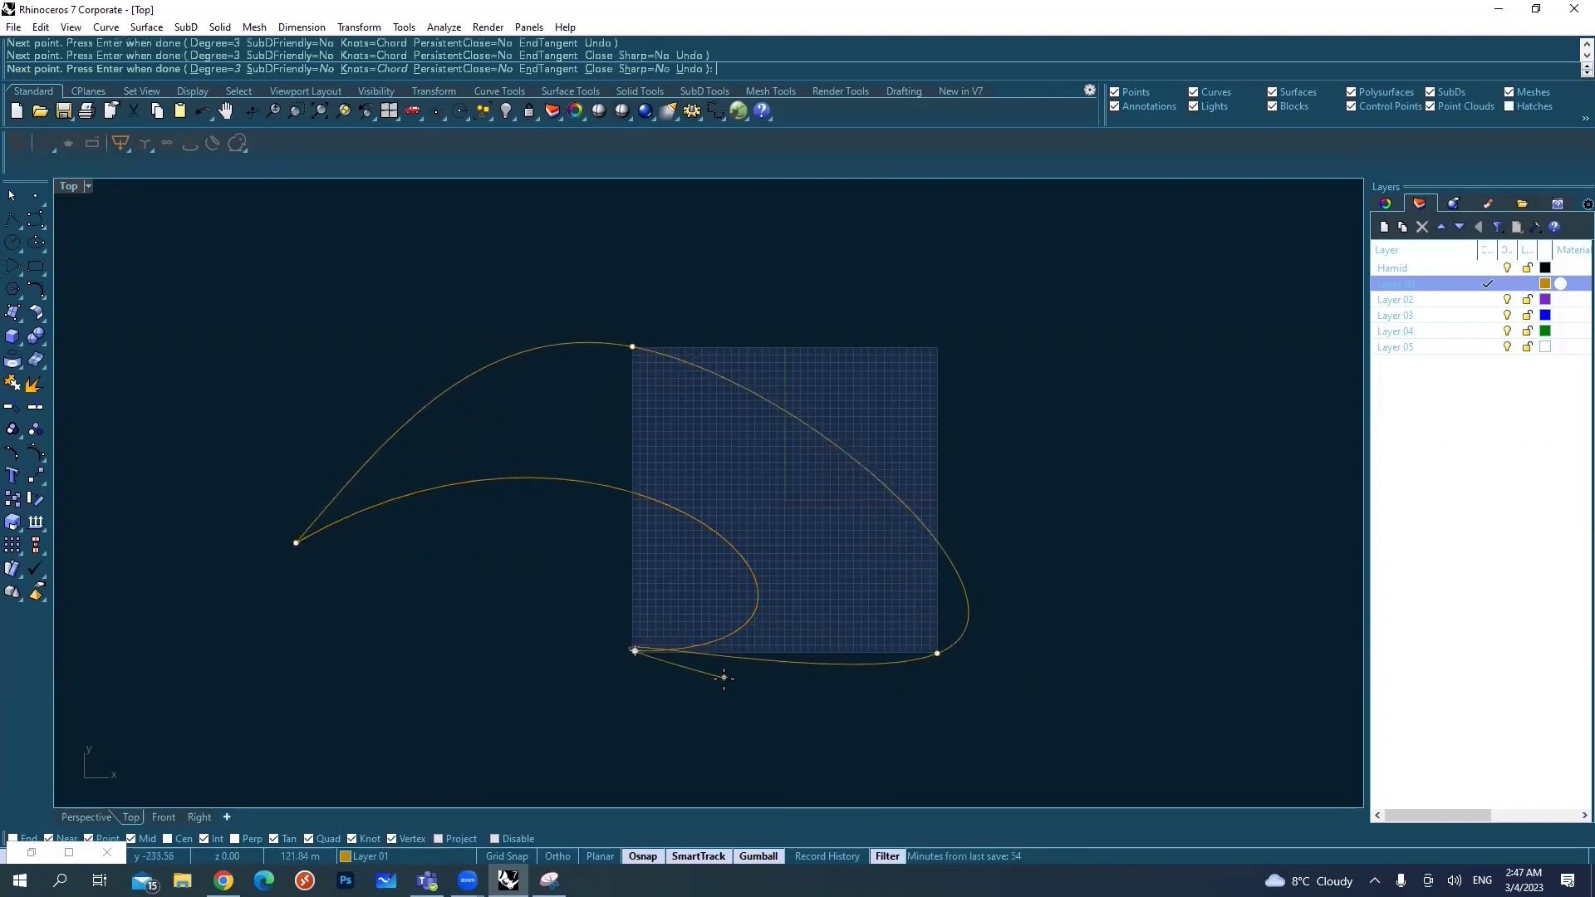
{"action": "key", "text": "Return"}
- Drag two of its control points down-right as a trial, then undo and clear the selection
{"action": "left_click", "coordinate": [899, 527]}
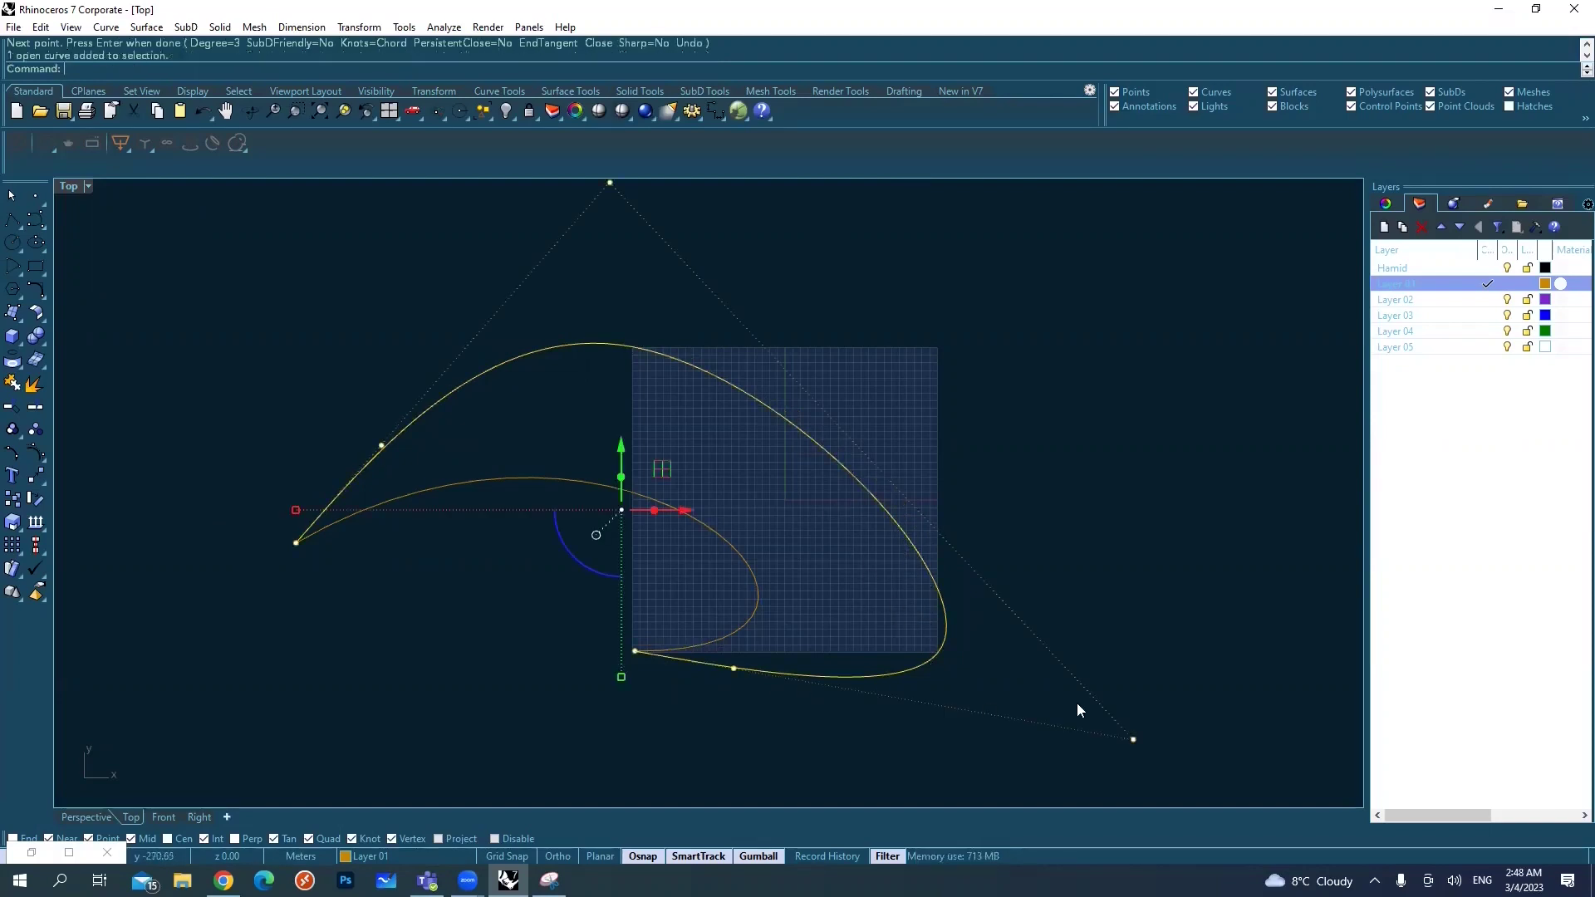
{"action": "scroll", "coordinate": [1027, 640], "scroll_direction": "down", "scroll_amount": 3}
{"action": "left_click_drag", "start_coordinate": [1007, 624], "coordinate": [1097, 715]}
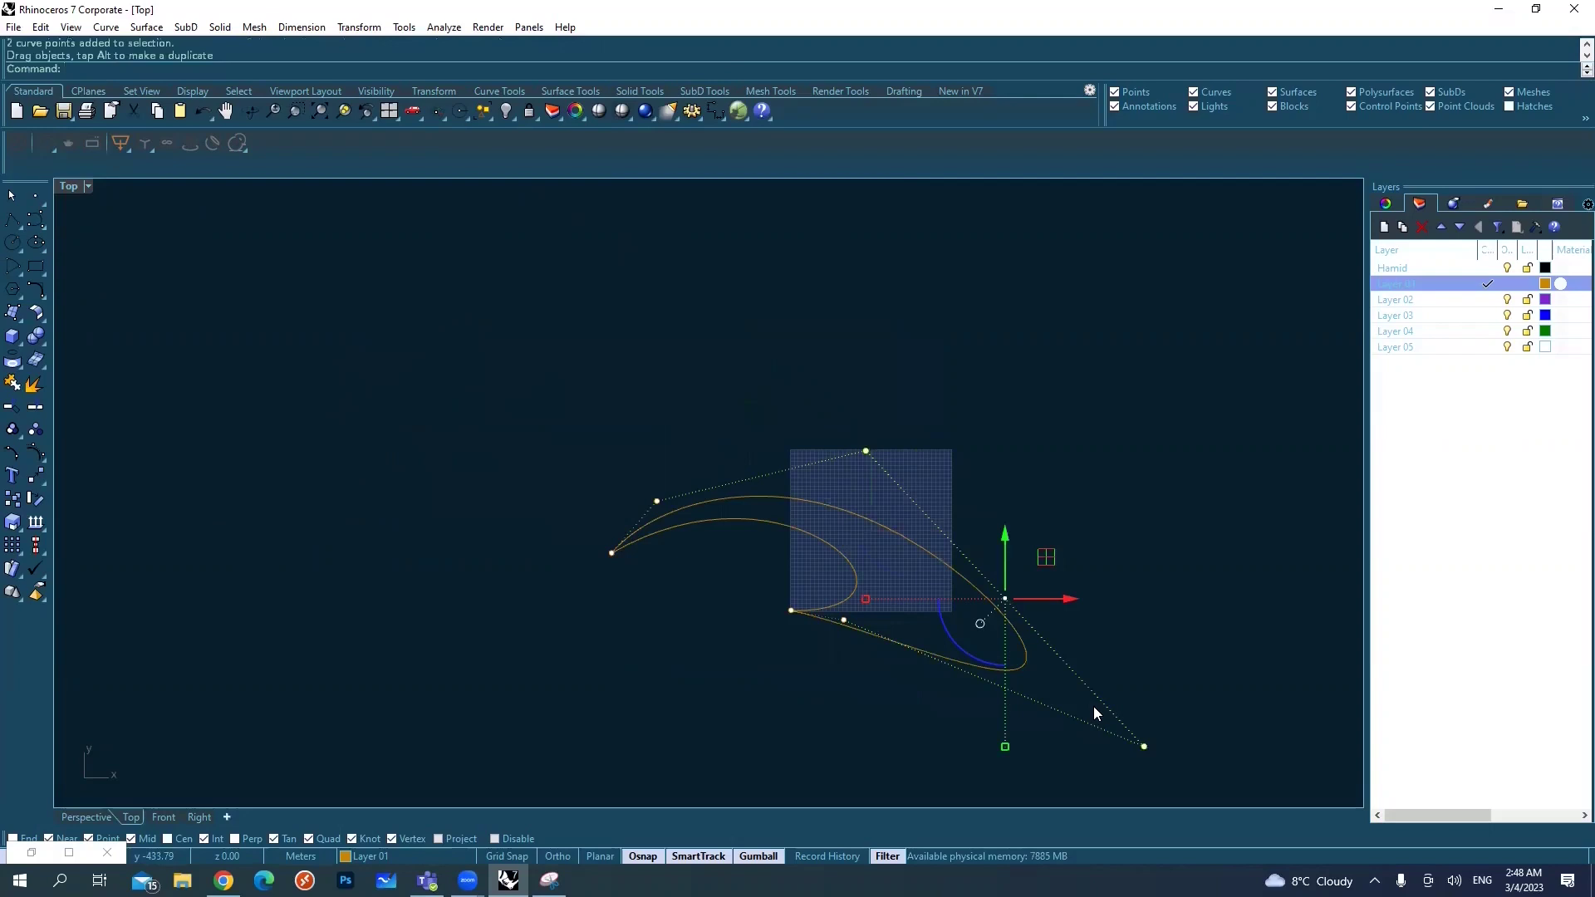
{"action": "key", "text": "ctrl+z"}
{"action": "key", "text": "Escape"}
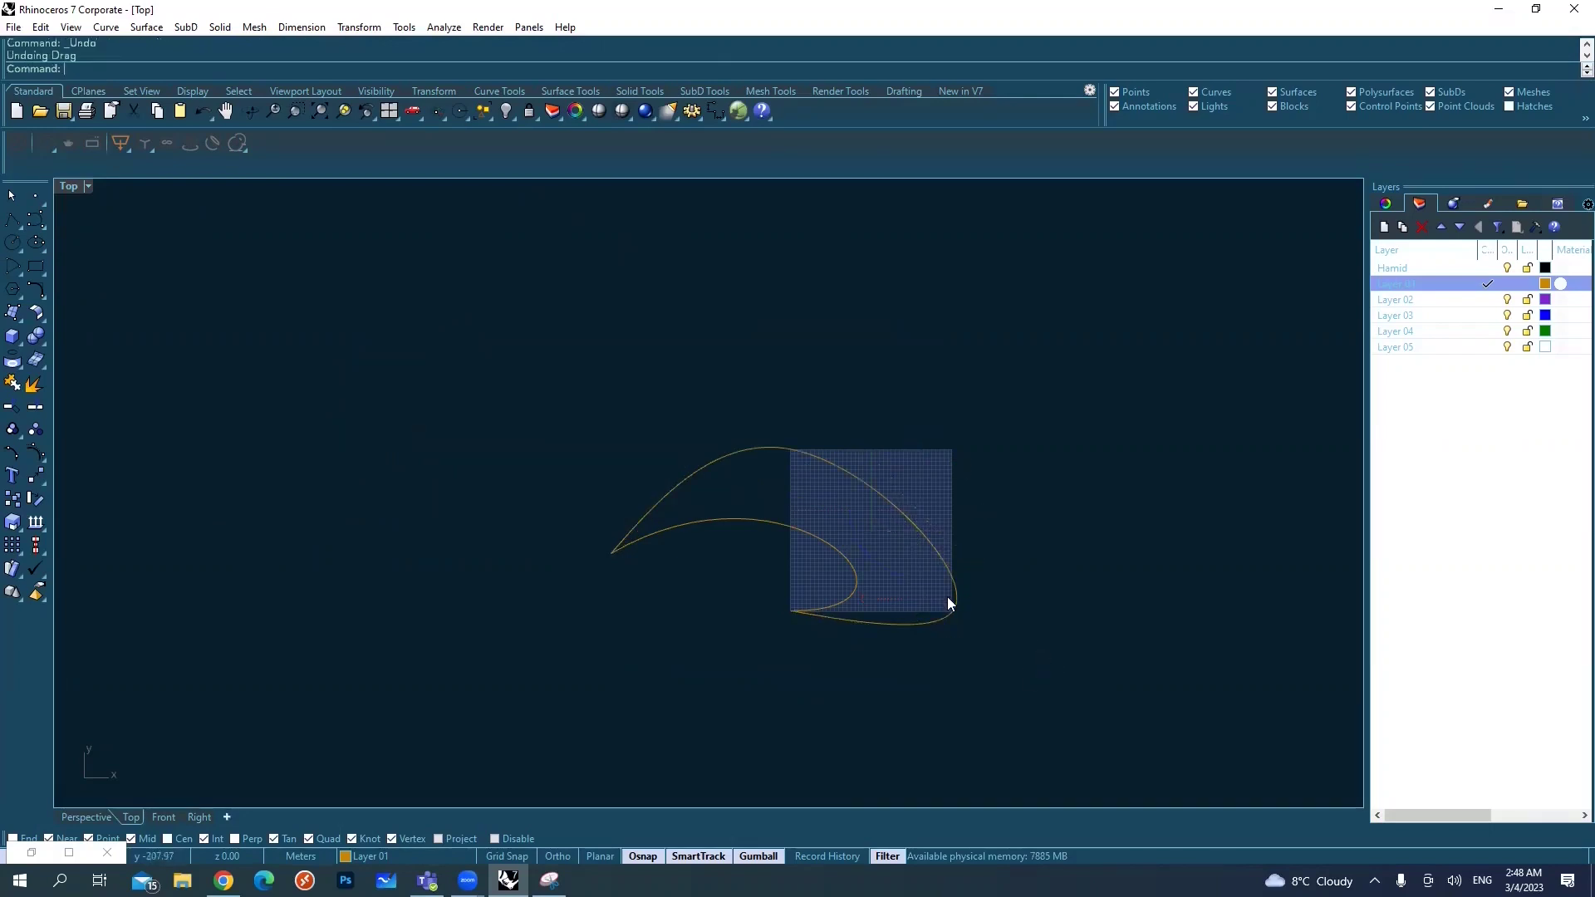
{"action": "scroll", "coordinate": [777, 453], "scroll_direction": "up", "scroll_amount": 4}
{"action": "scroll", "coordinate": [799, 445], "scroll_direction": "up", "scroll_amount": 3}
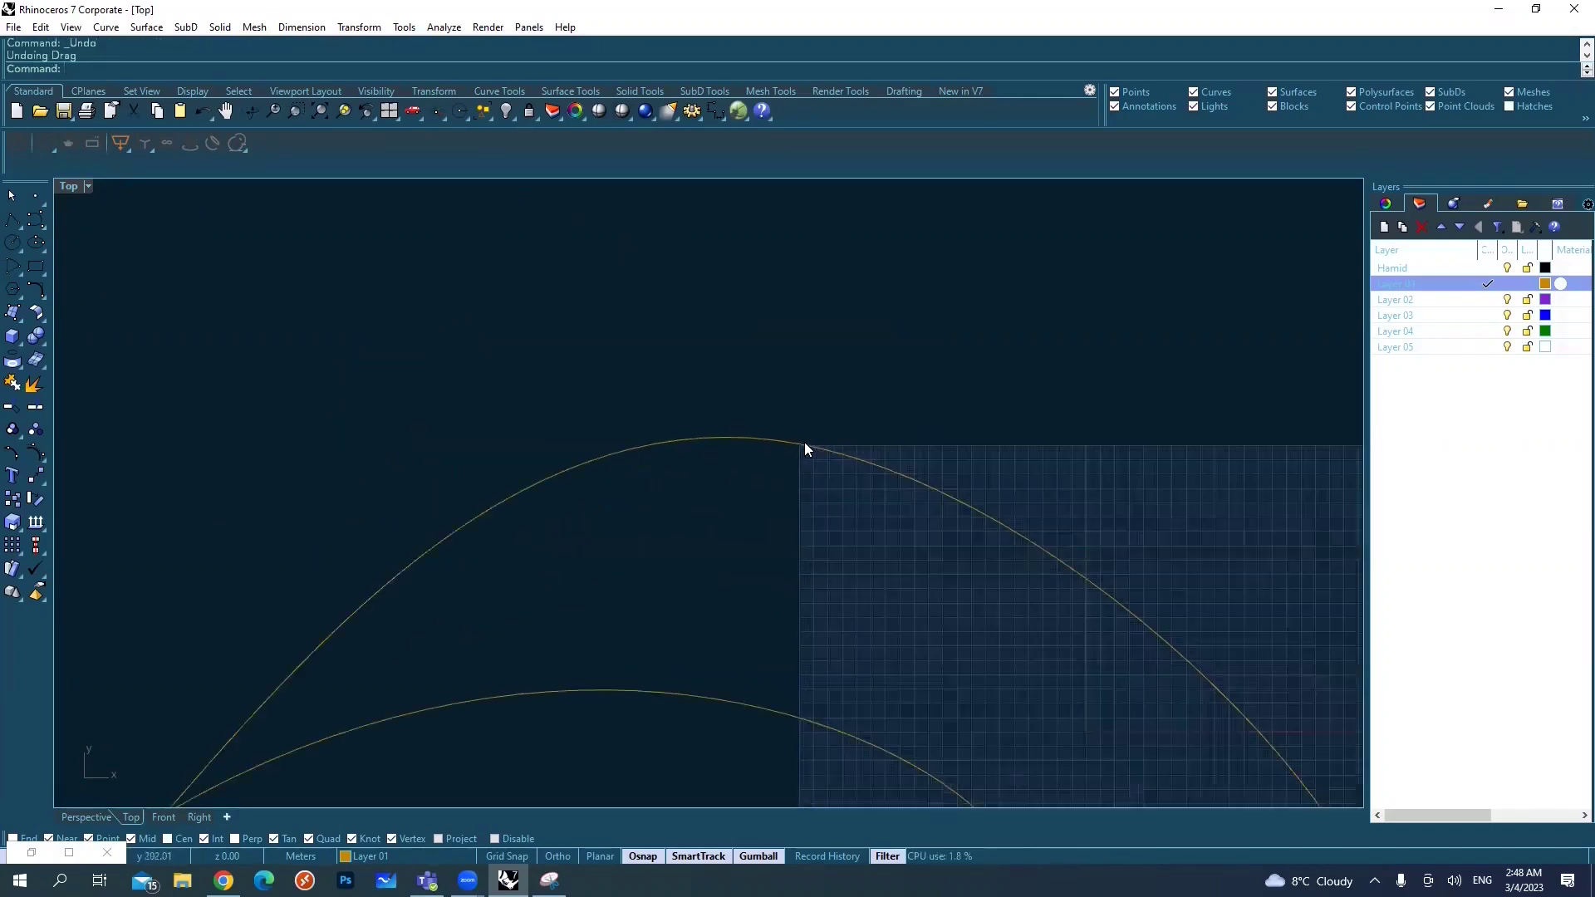
{"action": "left_click_drag", "start_coordinate": [736, 397], "coordinate": [892, 521]}
{"action": "scroll", "coordinate": [801, 481], "scroll_direction": "down", "scroll_amount": 4}
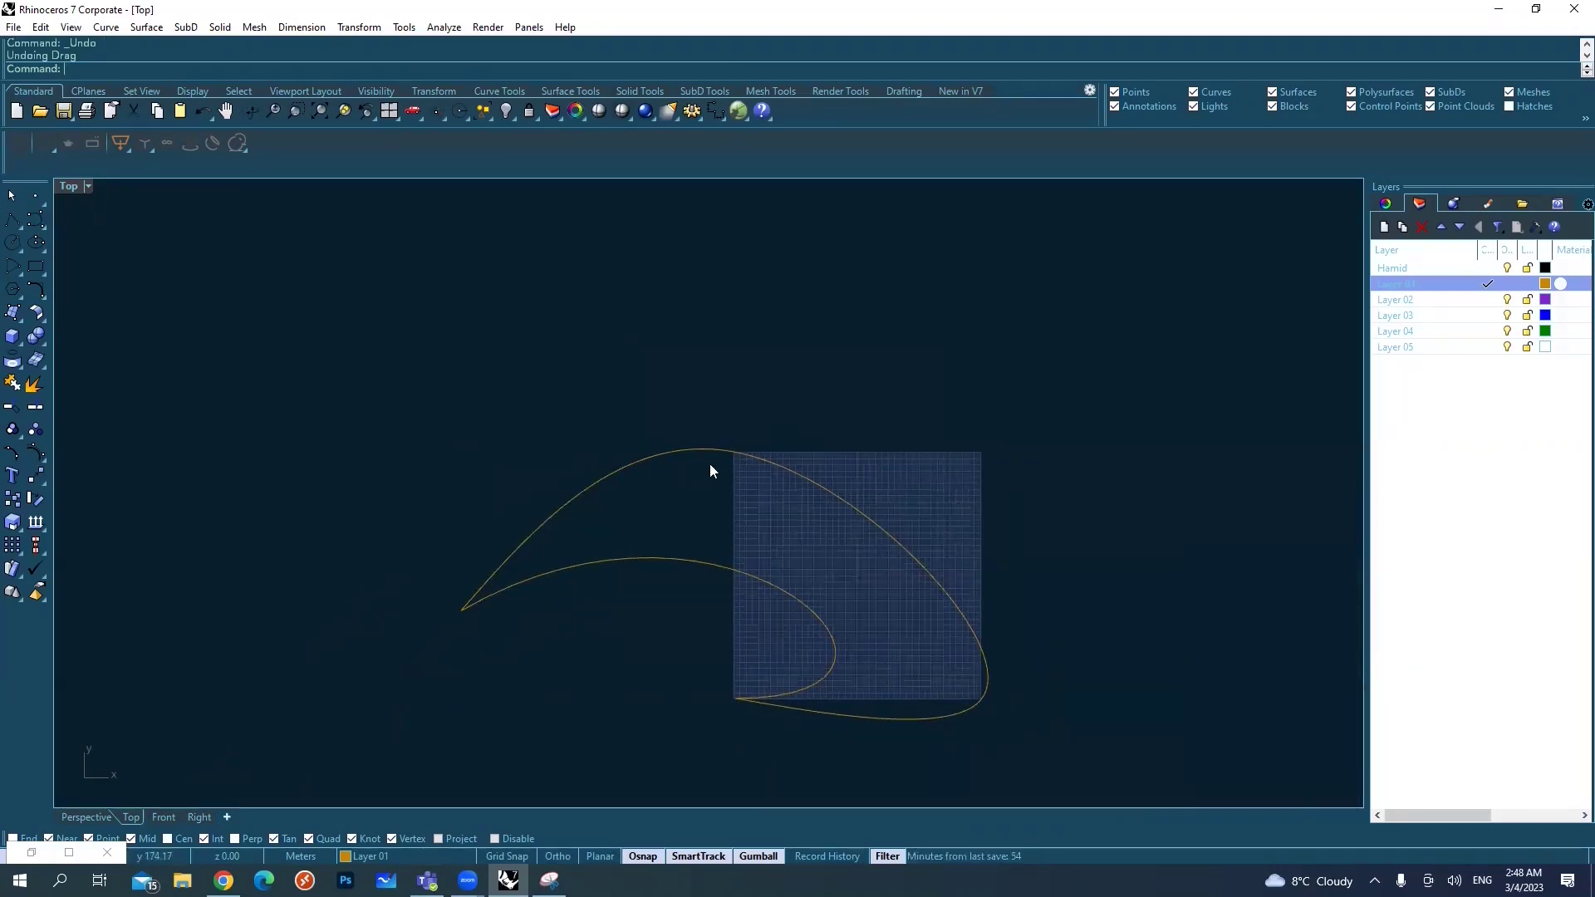
{"action": "left_click", "coordinate": [1002, 671]}
{"action": "key", "text": "F10"}
{"action": "left_click_drag", "start_coordinate": [532, 248], "coordinate": [729, 368]}
{"action": "key", "text": "ctrl+z"}
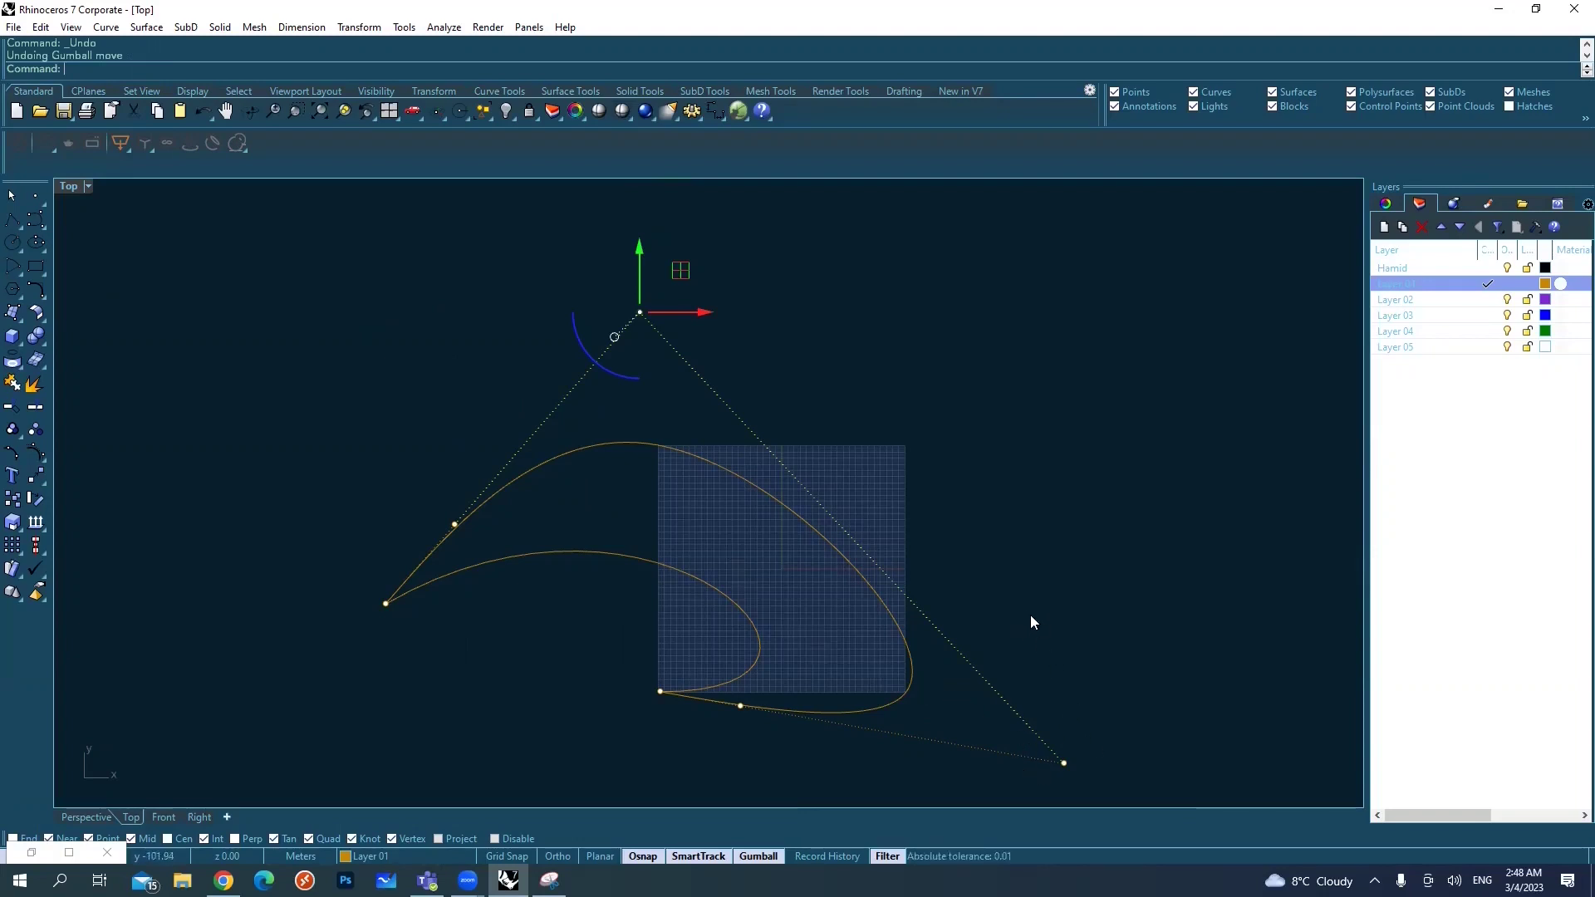
{"action": "left_click_drag", "start_coordinate": [1033, 623], "coordinate": [1150, 784]}
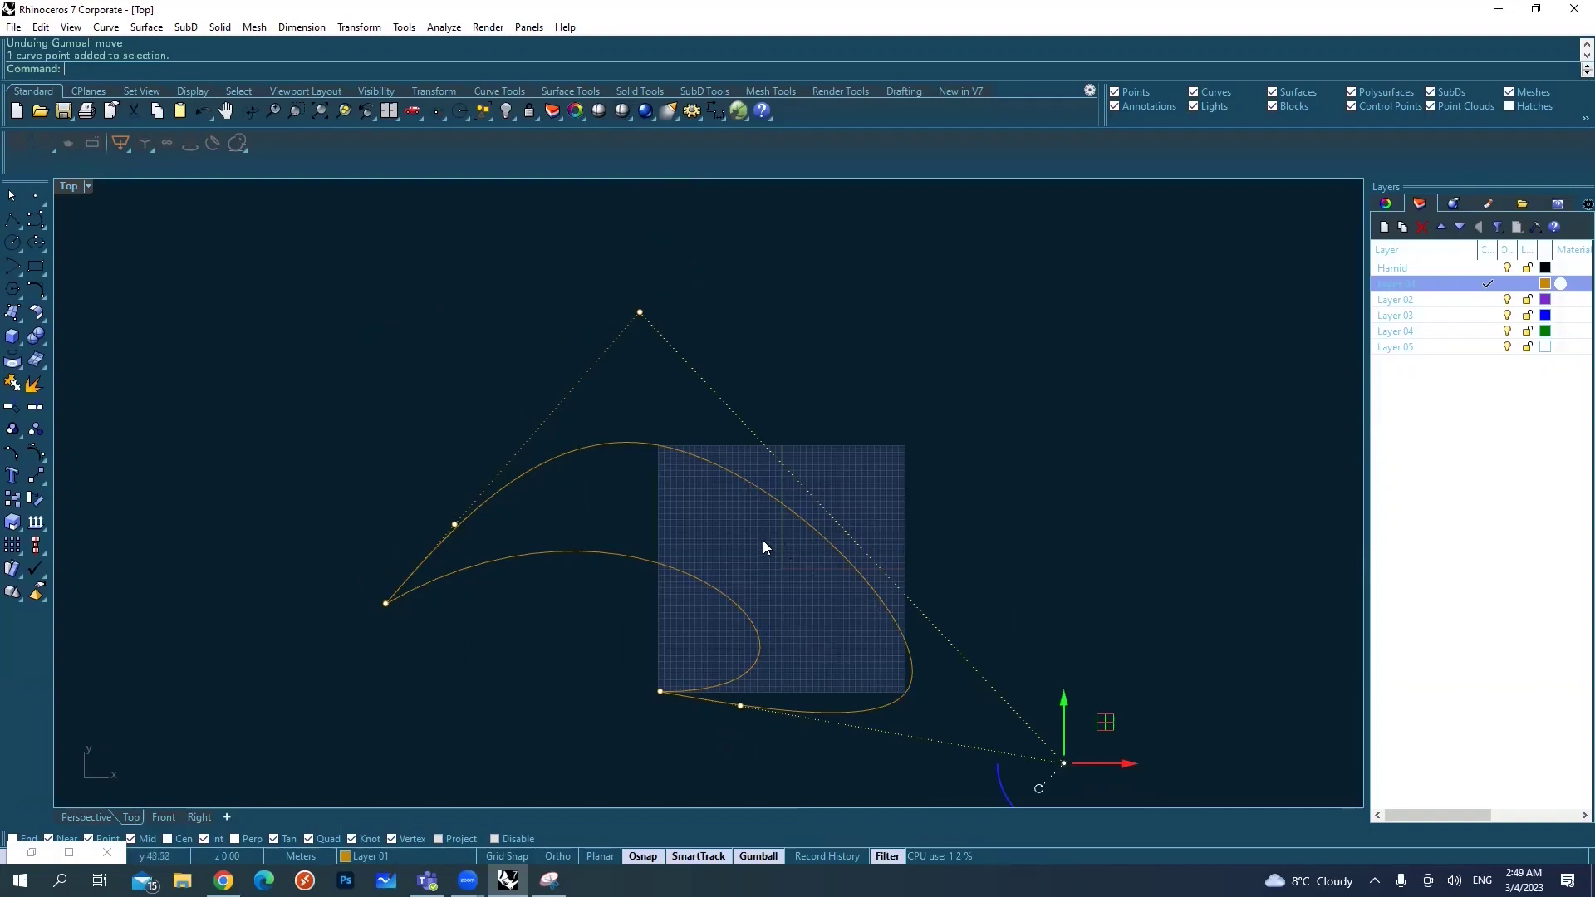
{"action": "key", "text": "Escape"}
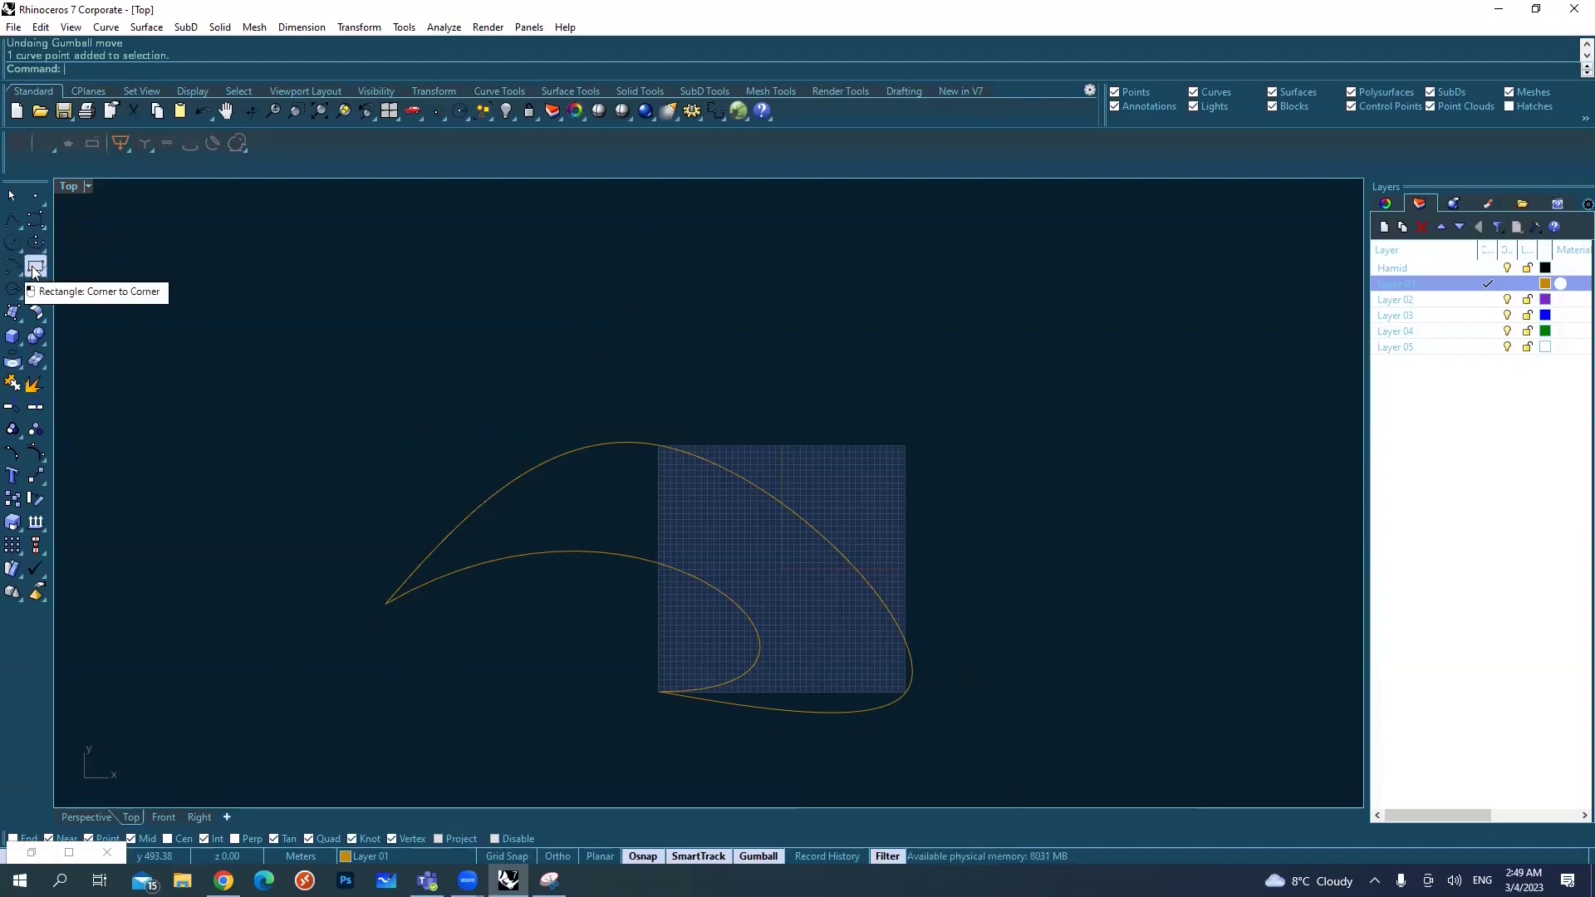
- Delete both blade curves and draw a corner-to-corner rectangle from the grid's lower-left to upper-right corner
{"action": "left_click_drag", "start_coordinate": [830, 334], "coordinate": [469, 744]}
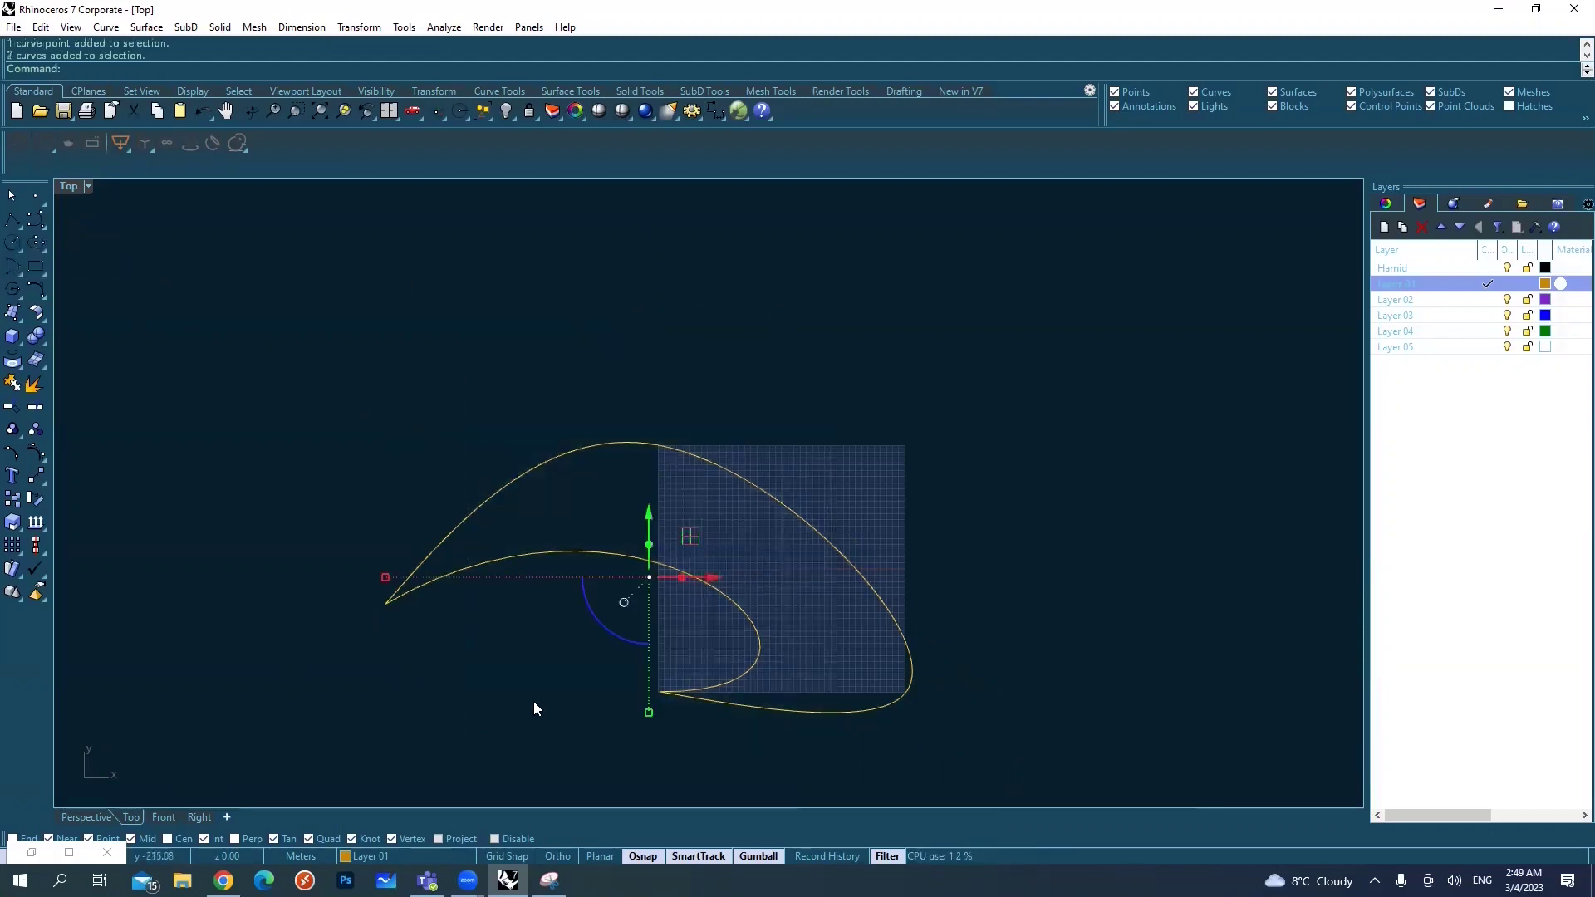
{"action": "key", "text": "Delete"}
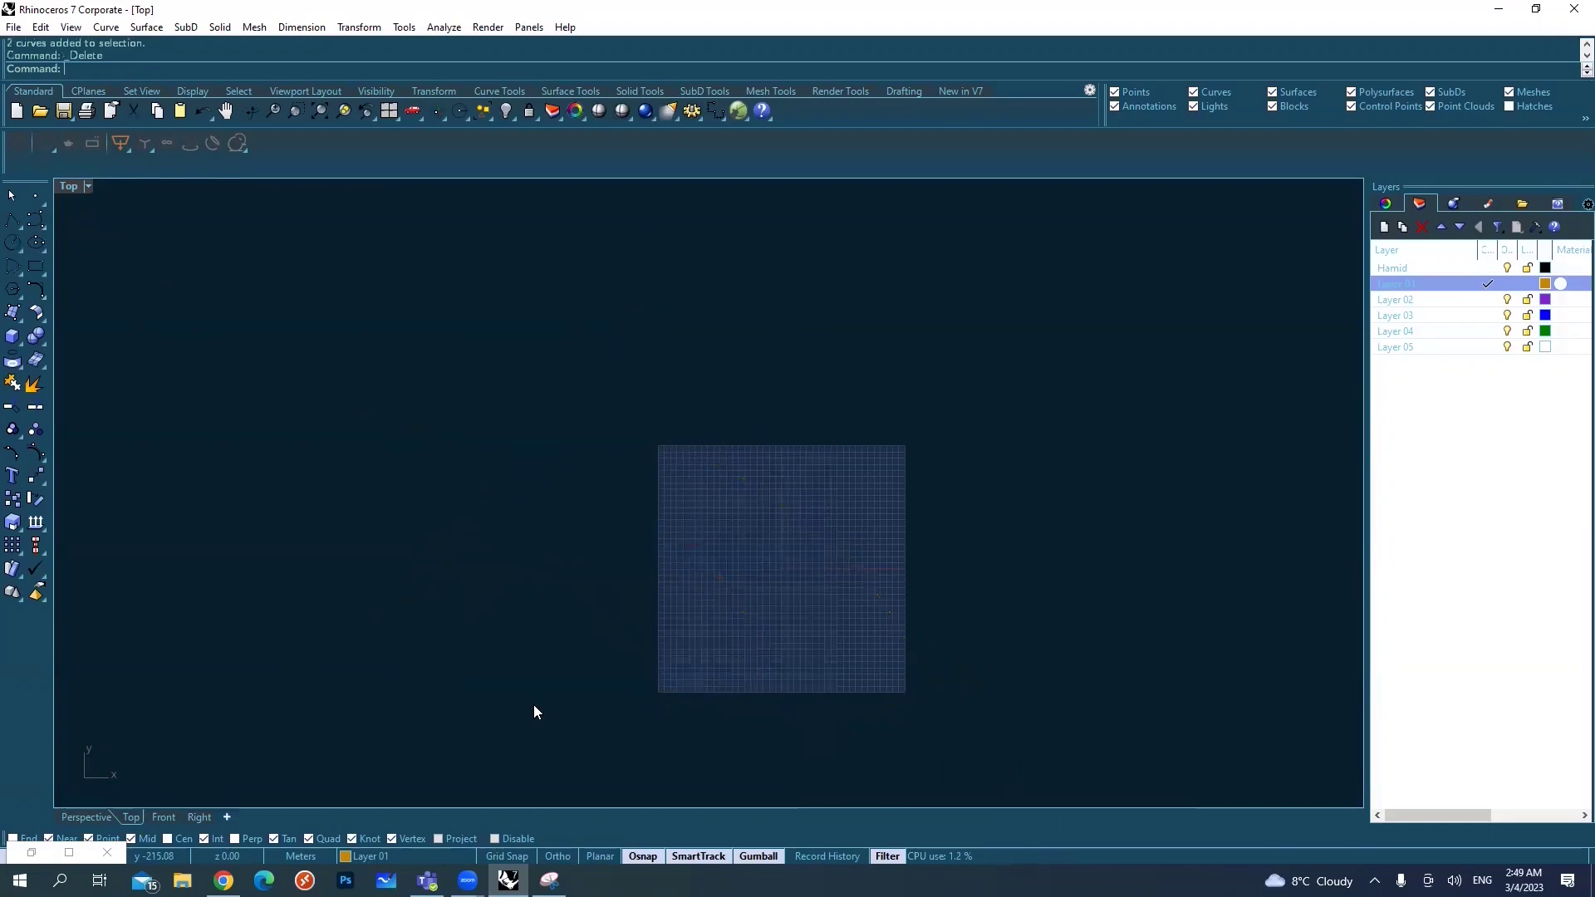
{"action": "left_click", "coordinate": [45, 274]}
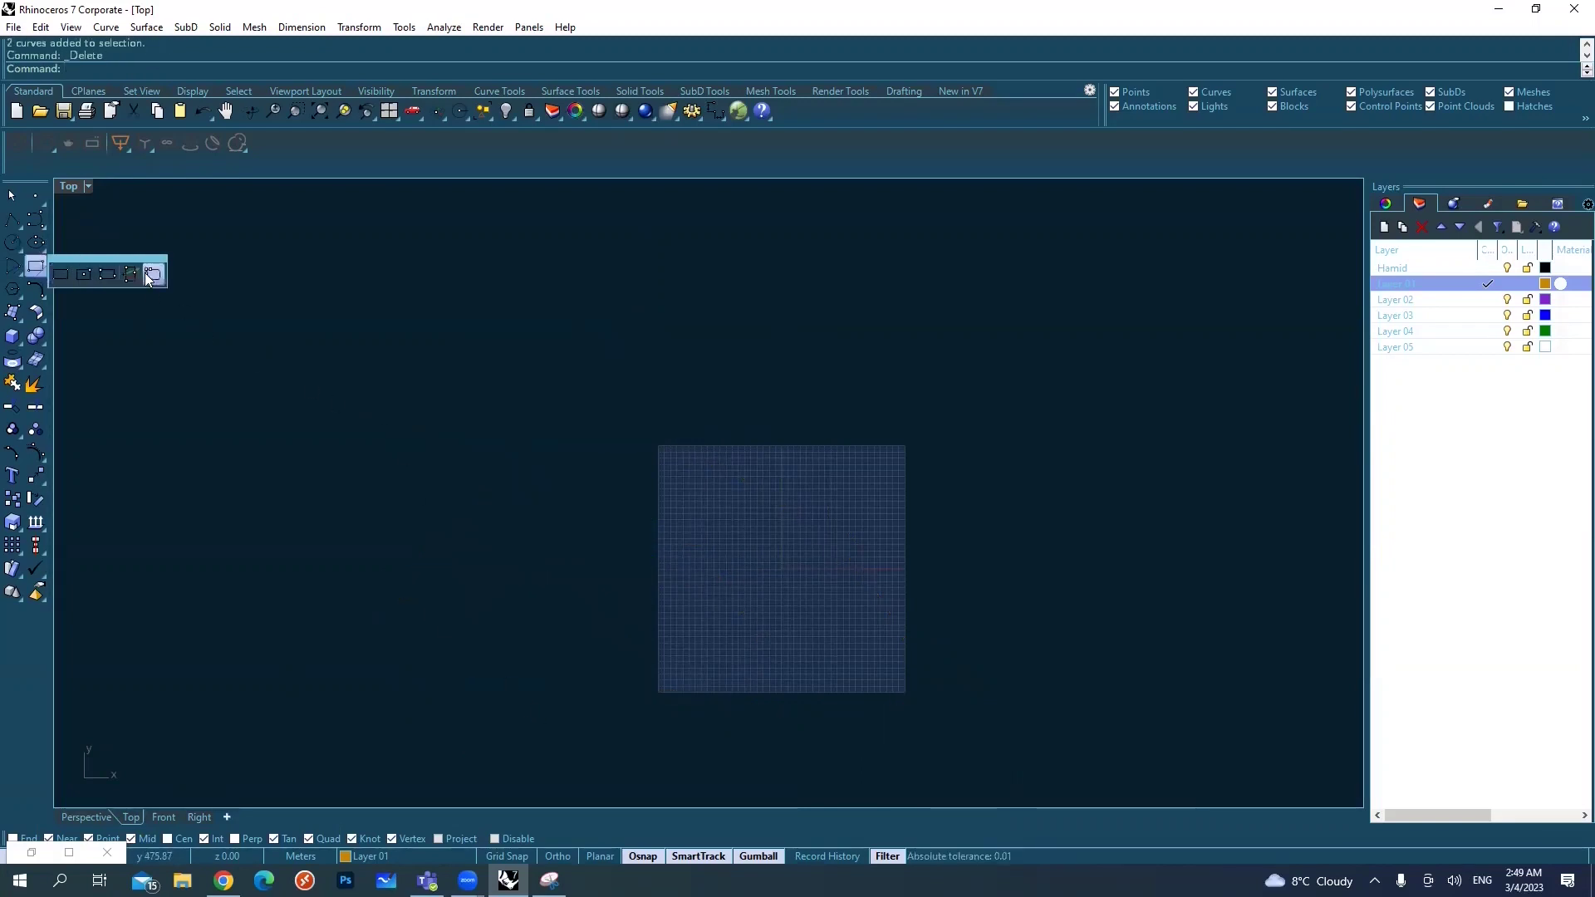
{"action": "left_click", "coordinate": [58, 281]}
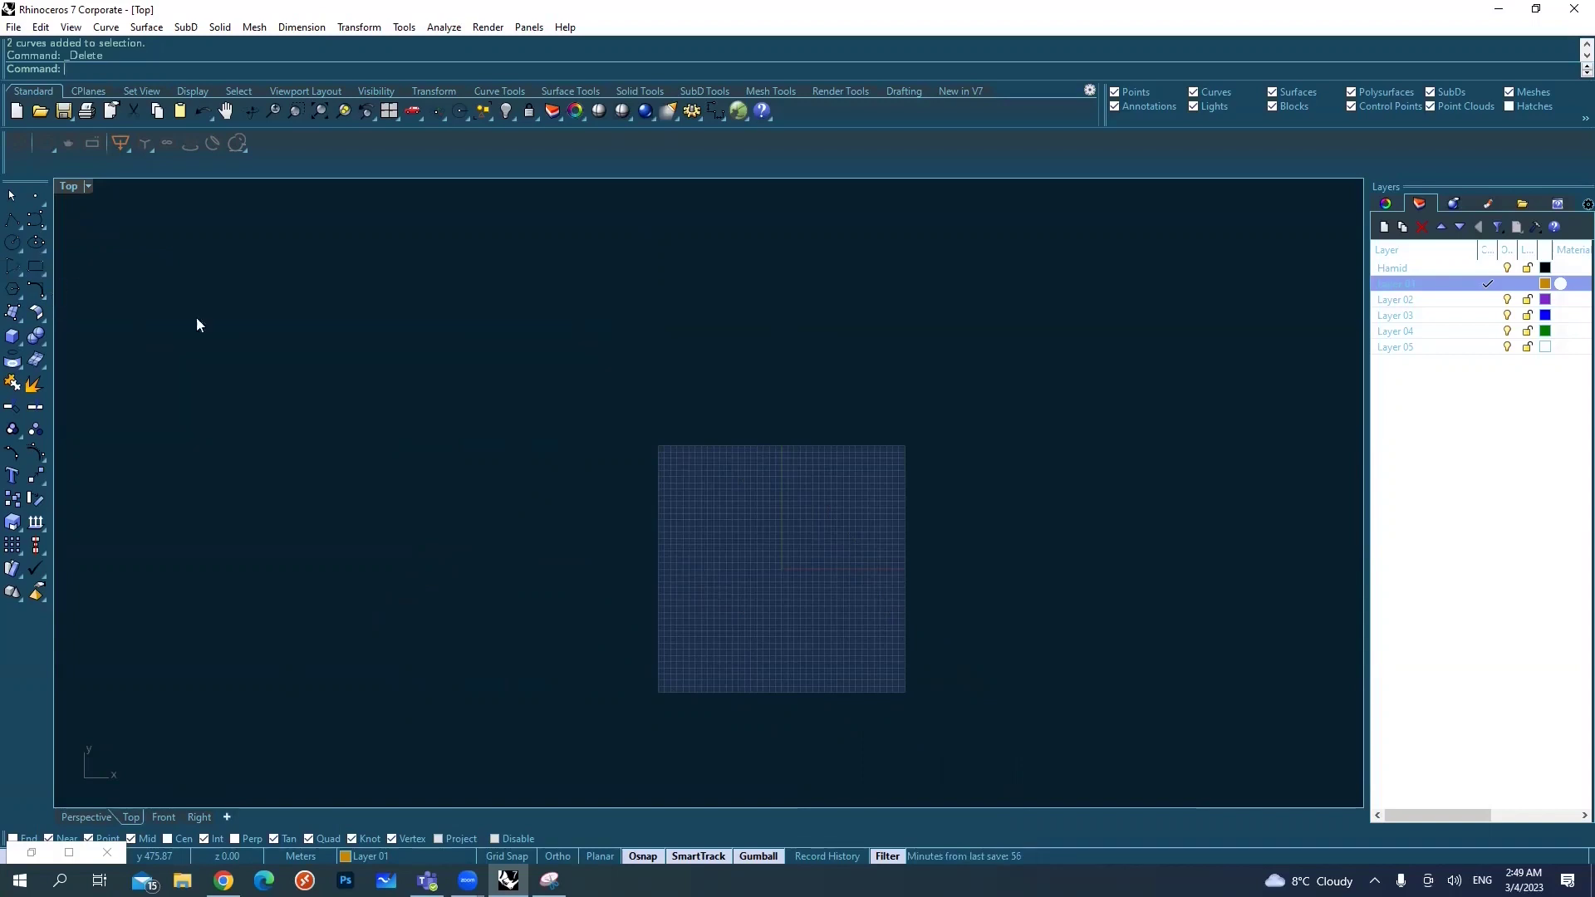
{"action": "left_click", "coordinate": [657, 694]}
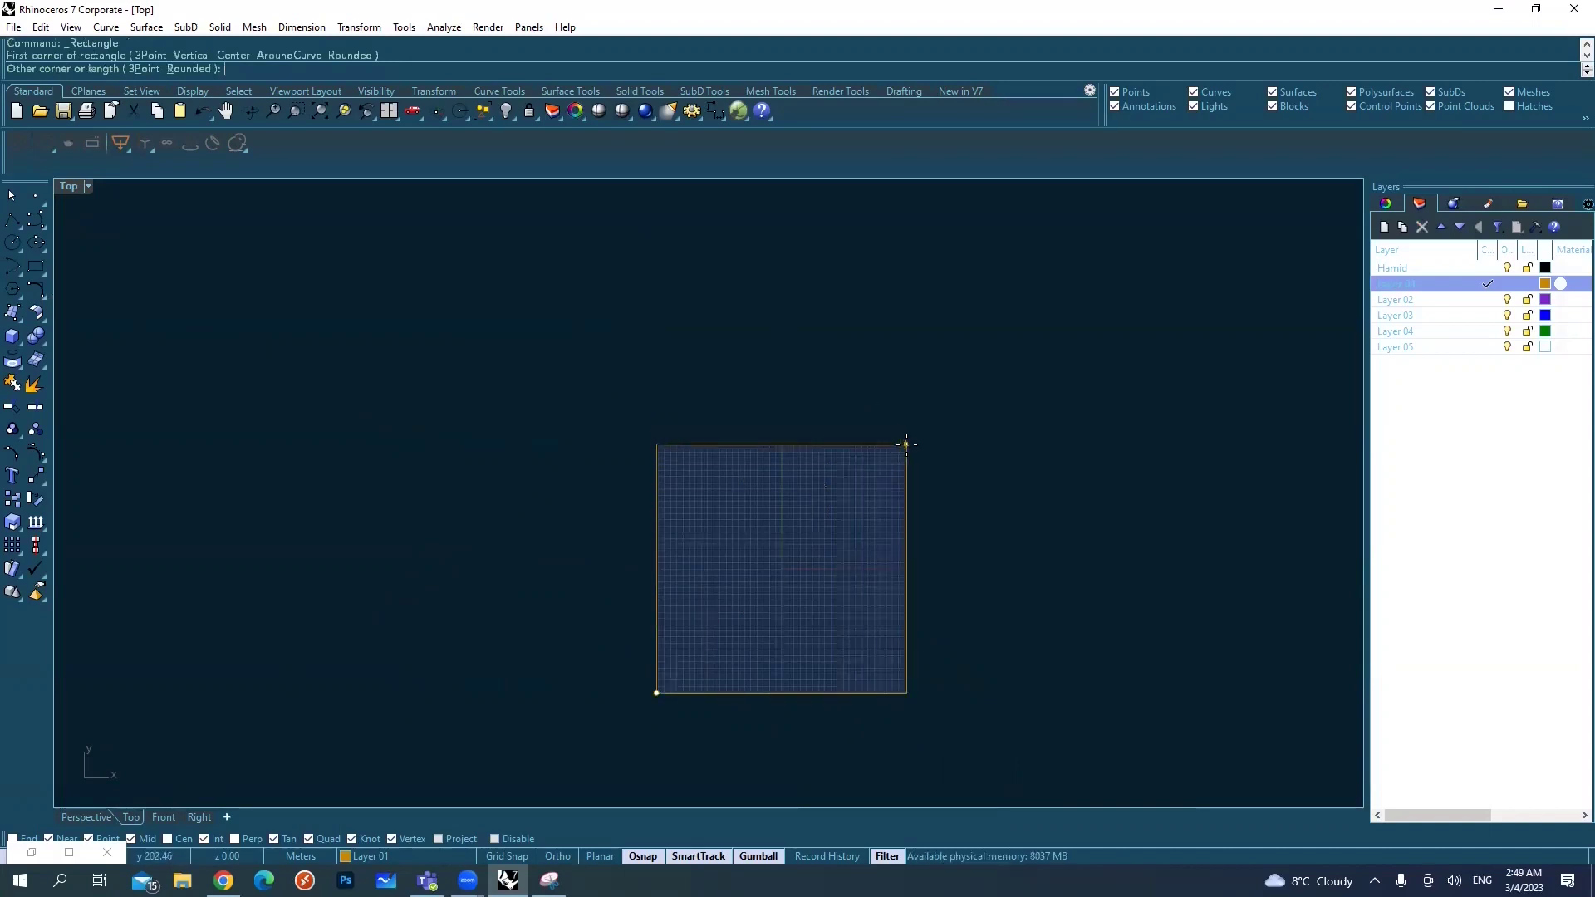
{"action": "left_click", "coordinate": [906, 445]}
{"action": "left_click", "coordinate": [908, 521]}
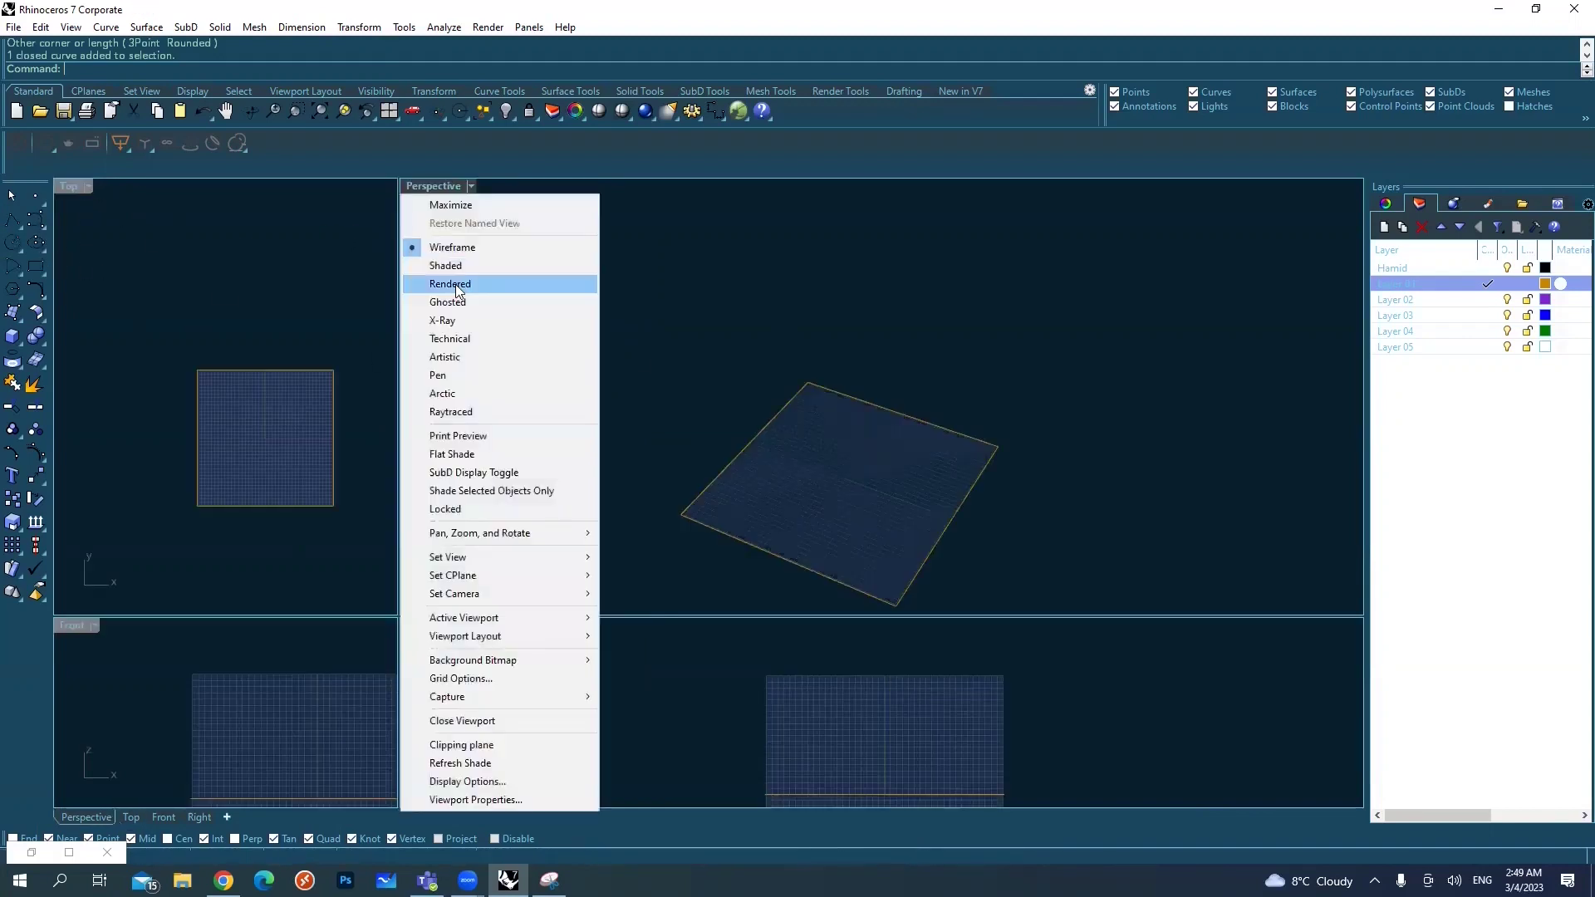
- Switch the Perspective view to Rendered display and reselect the square outline
{"action": "left_click", "coordinate": [453, 285]}
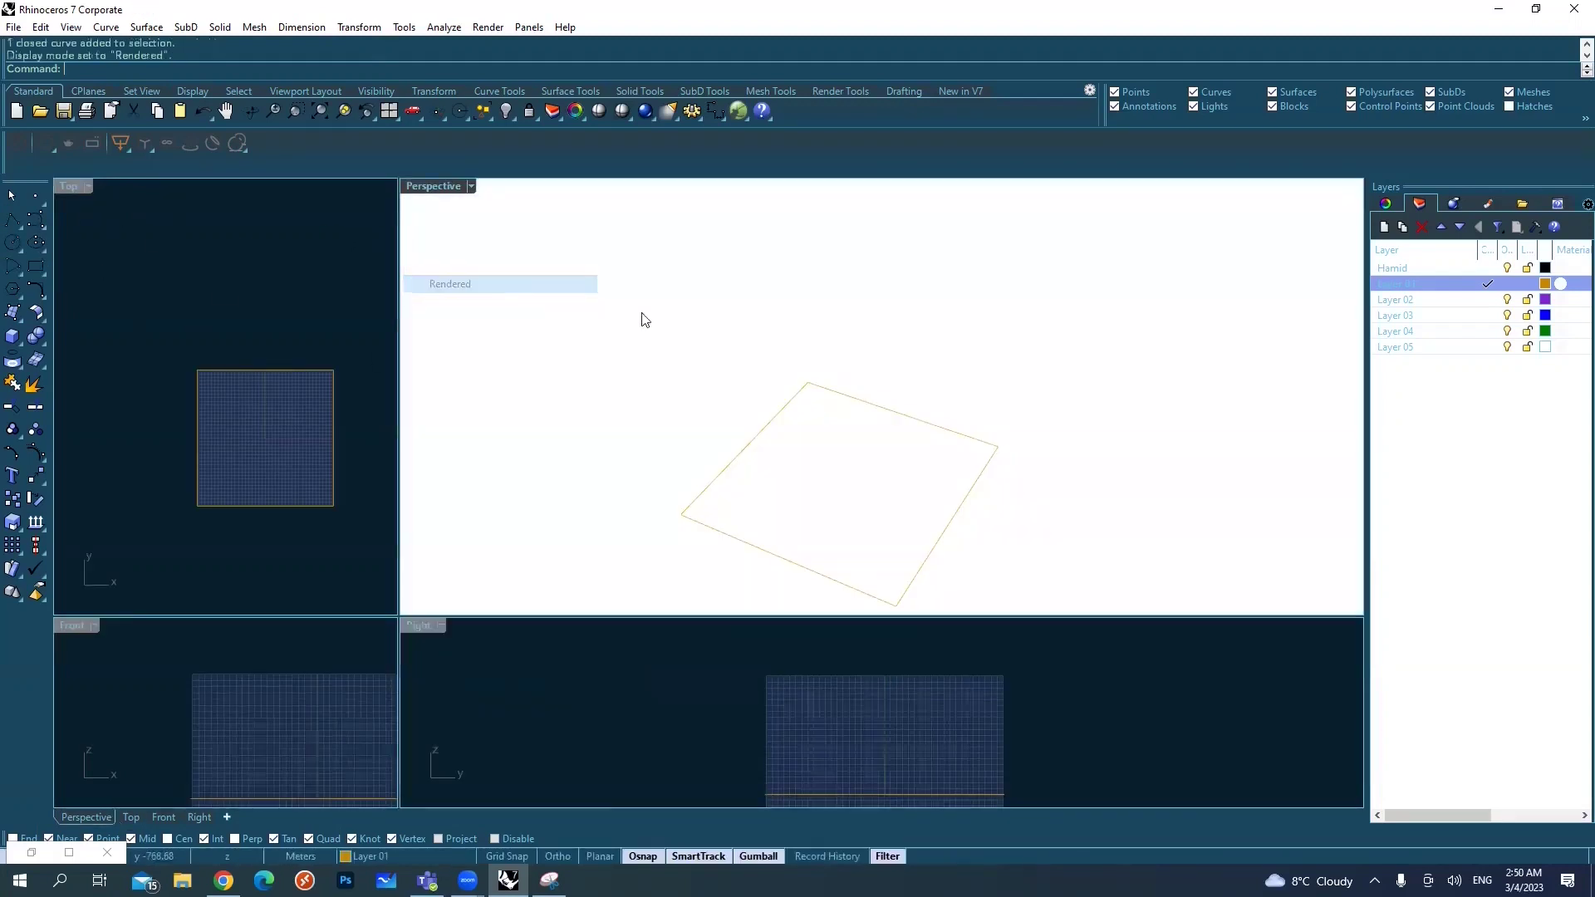
{"action": "right_click_drag", "start_coordinate": [901, 433], "coordinate": [936, 474]}
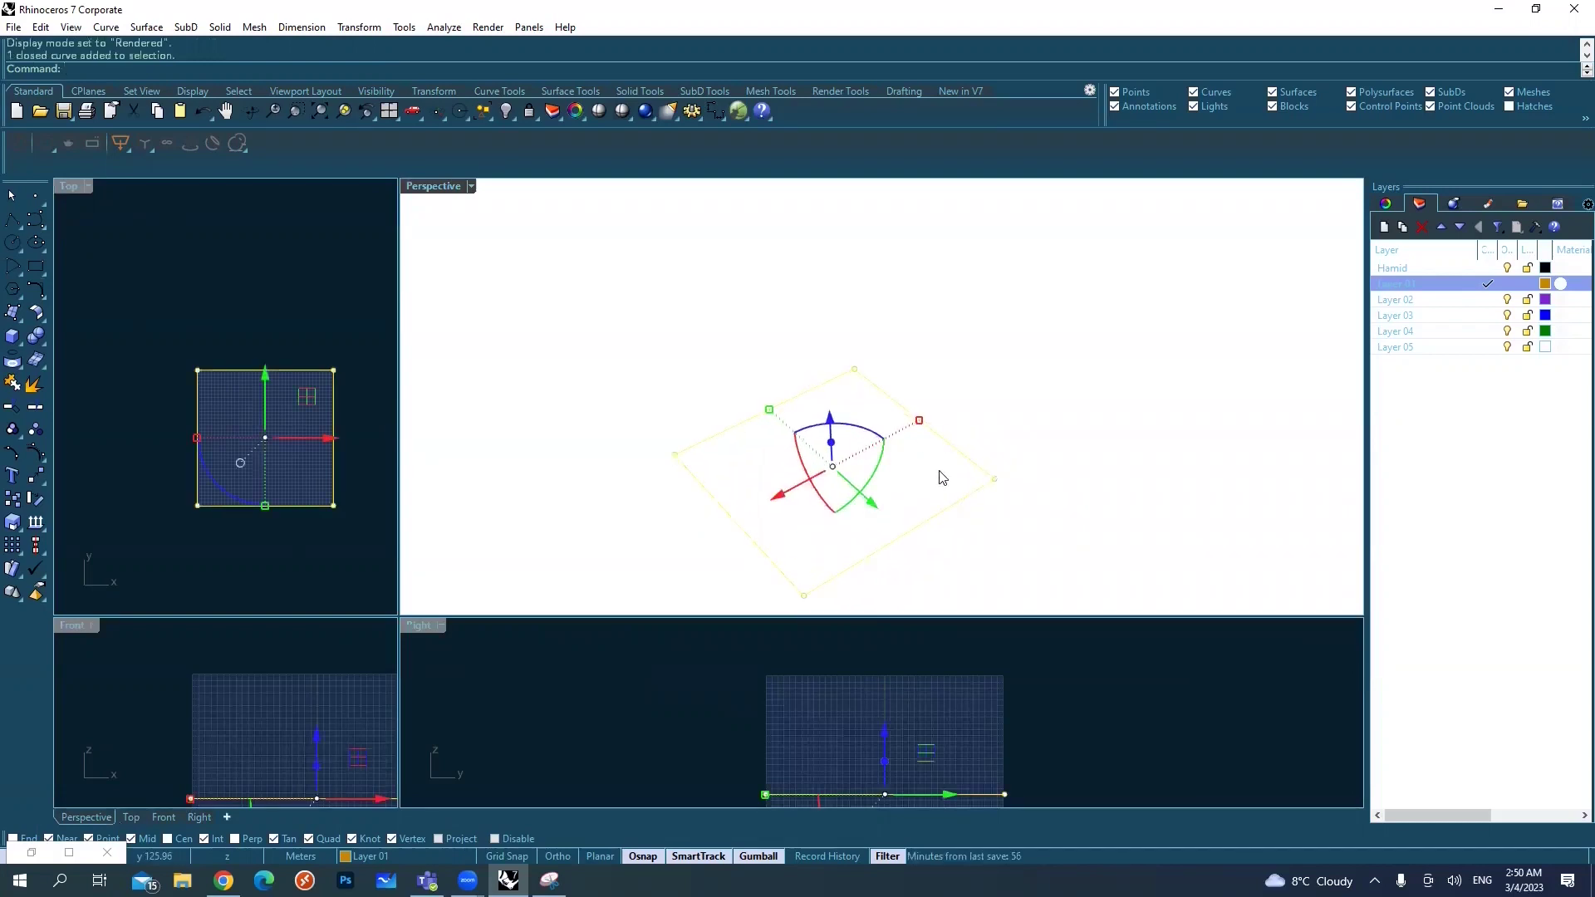
{"action": "left_click", "coordinate": [894, 474]}
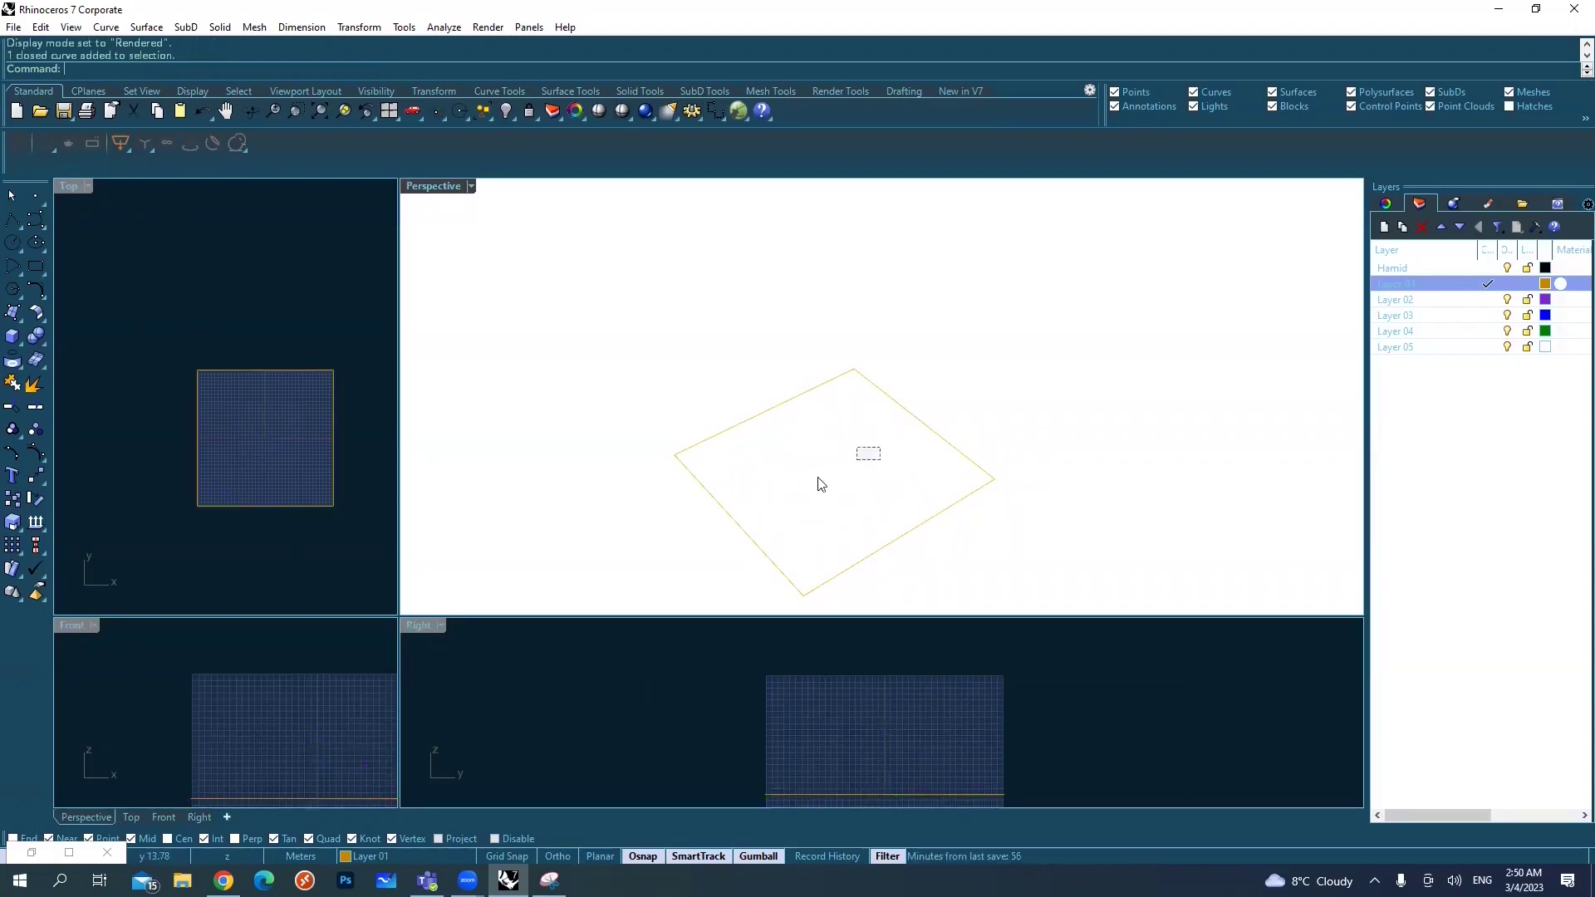
{"action": "left_click", "coordinate": [958, 449]}
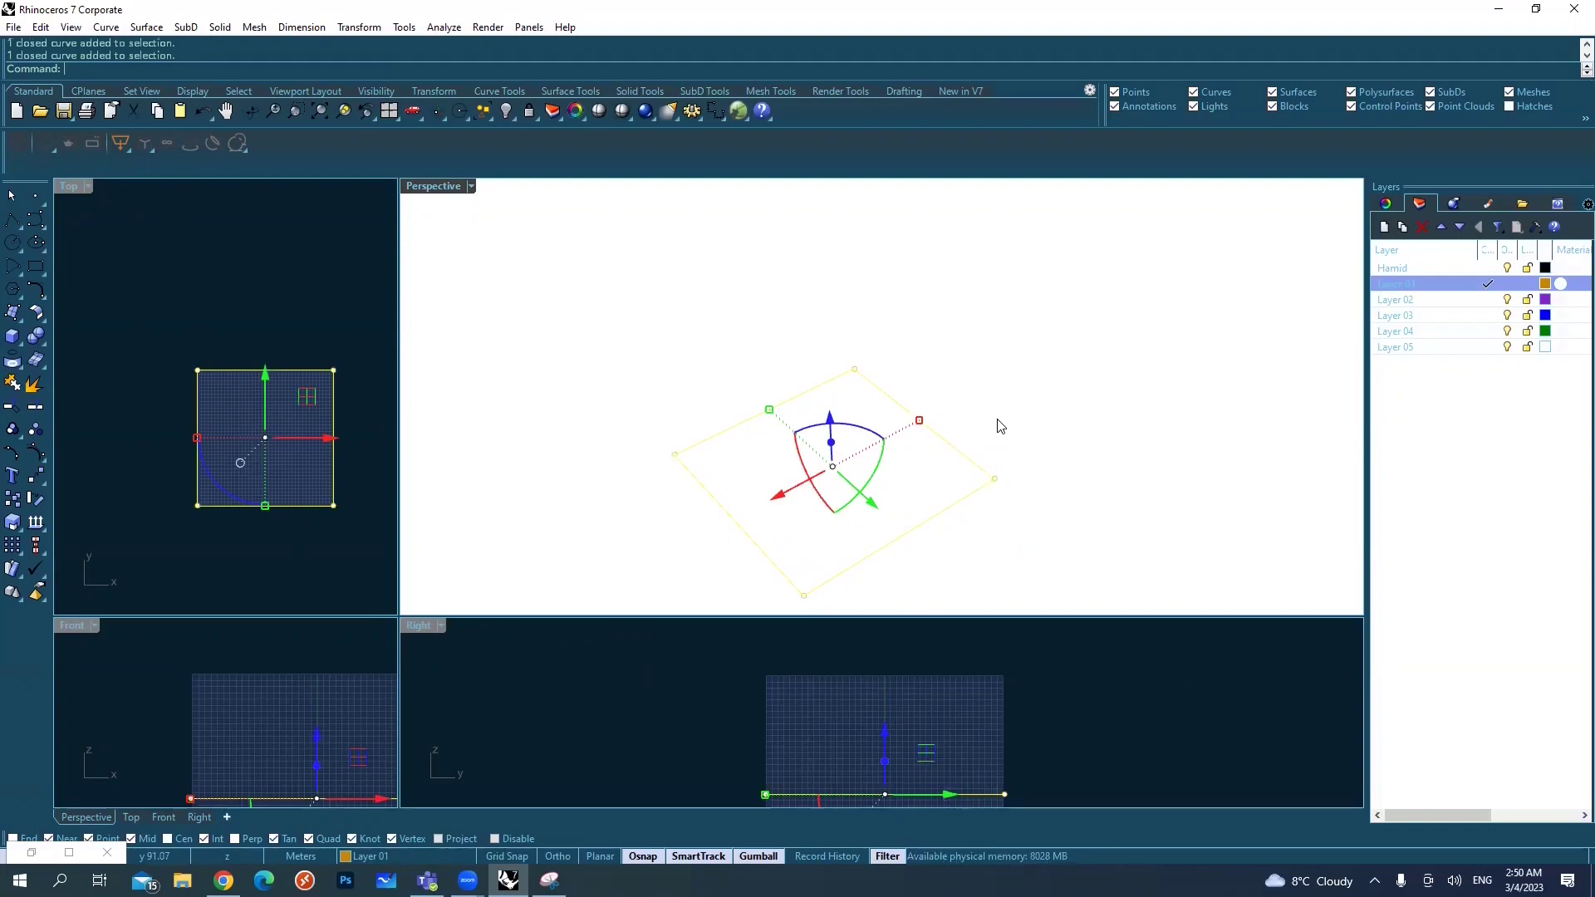
{"action": "type", "text": "Ext"}
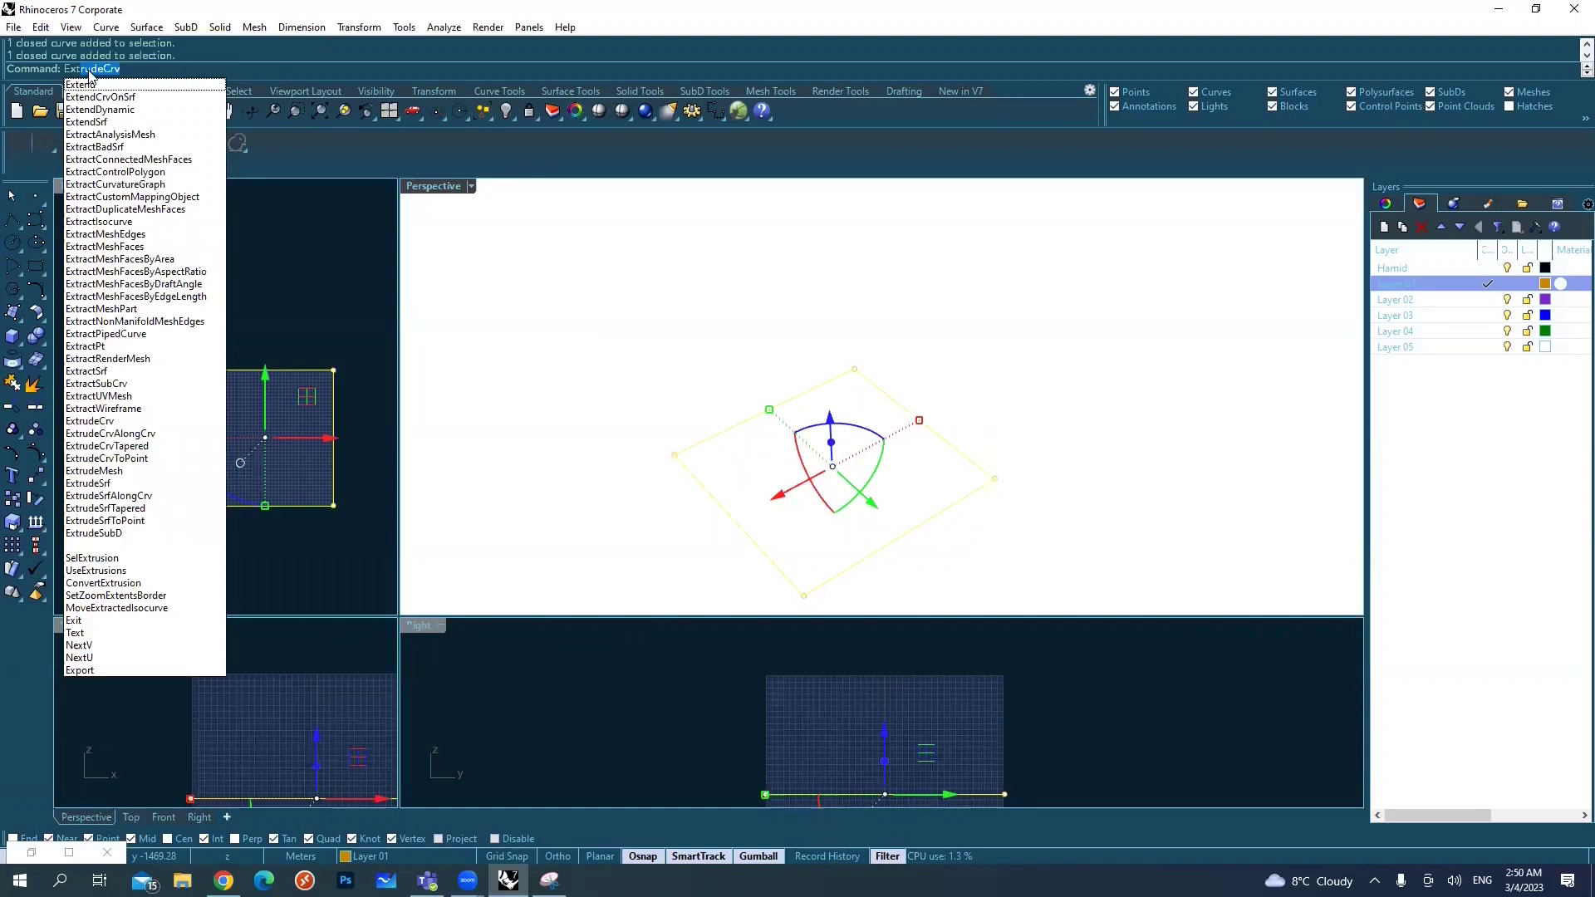
{"action": "key", "text": "Return"}
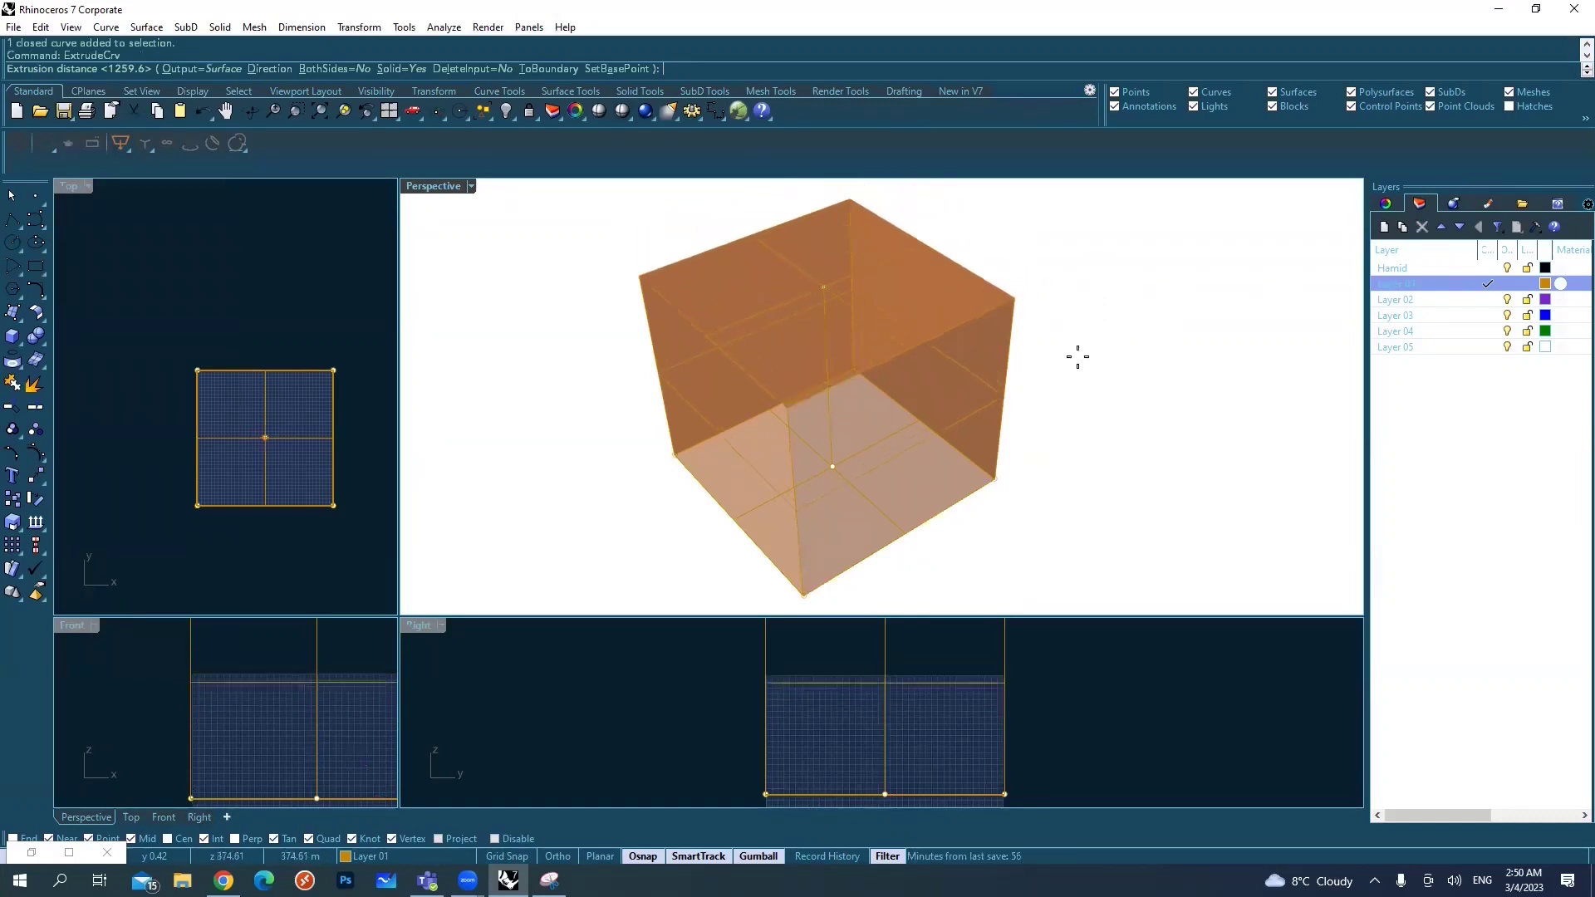
{"action": "left_click", "coordinate": [1100, 371]}
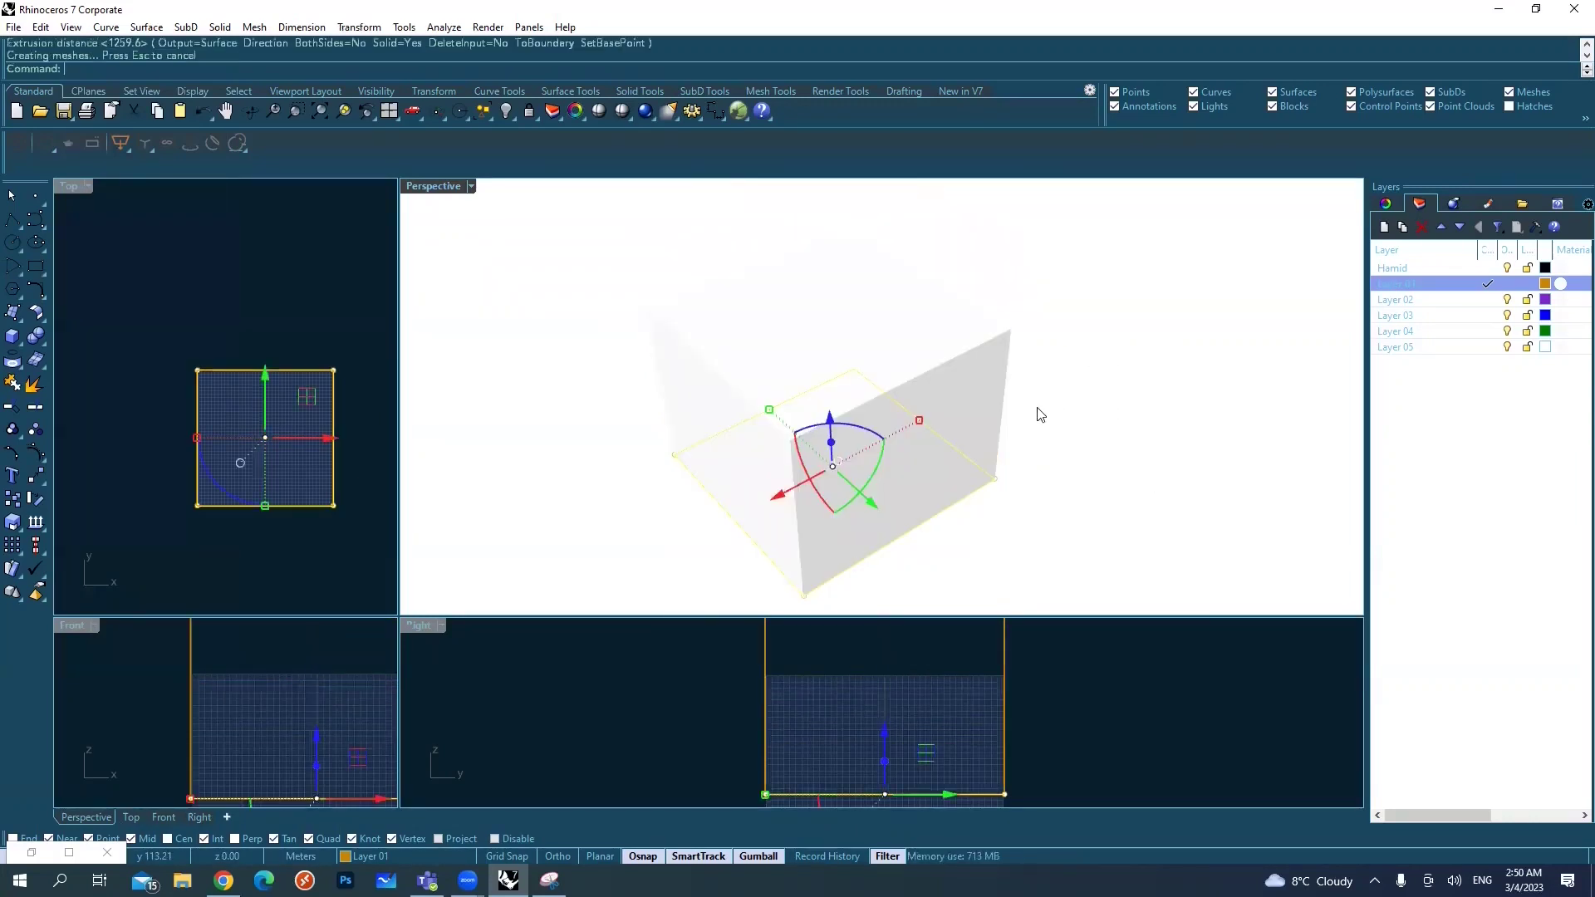
{"action": "right_click_drag", "start_coordinate": [995, 380], "coordinate": [789, 373]}
{"action": "key", "text": "ctrl+z"}
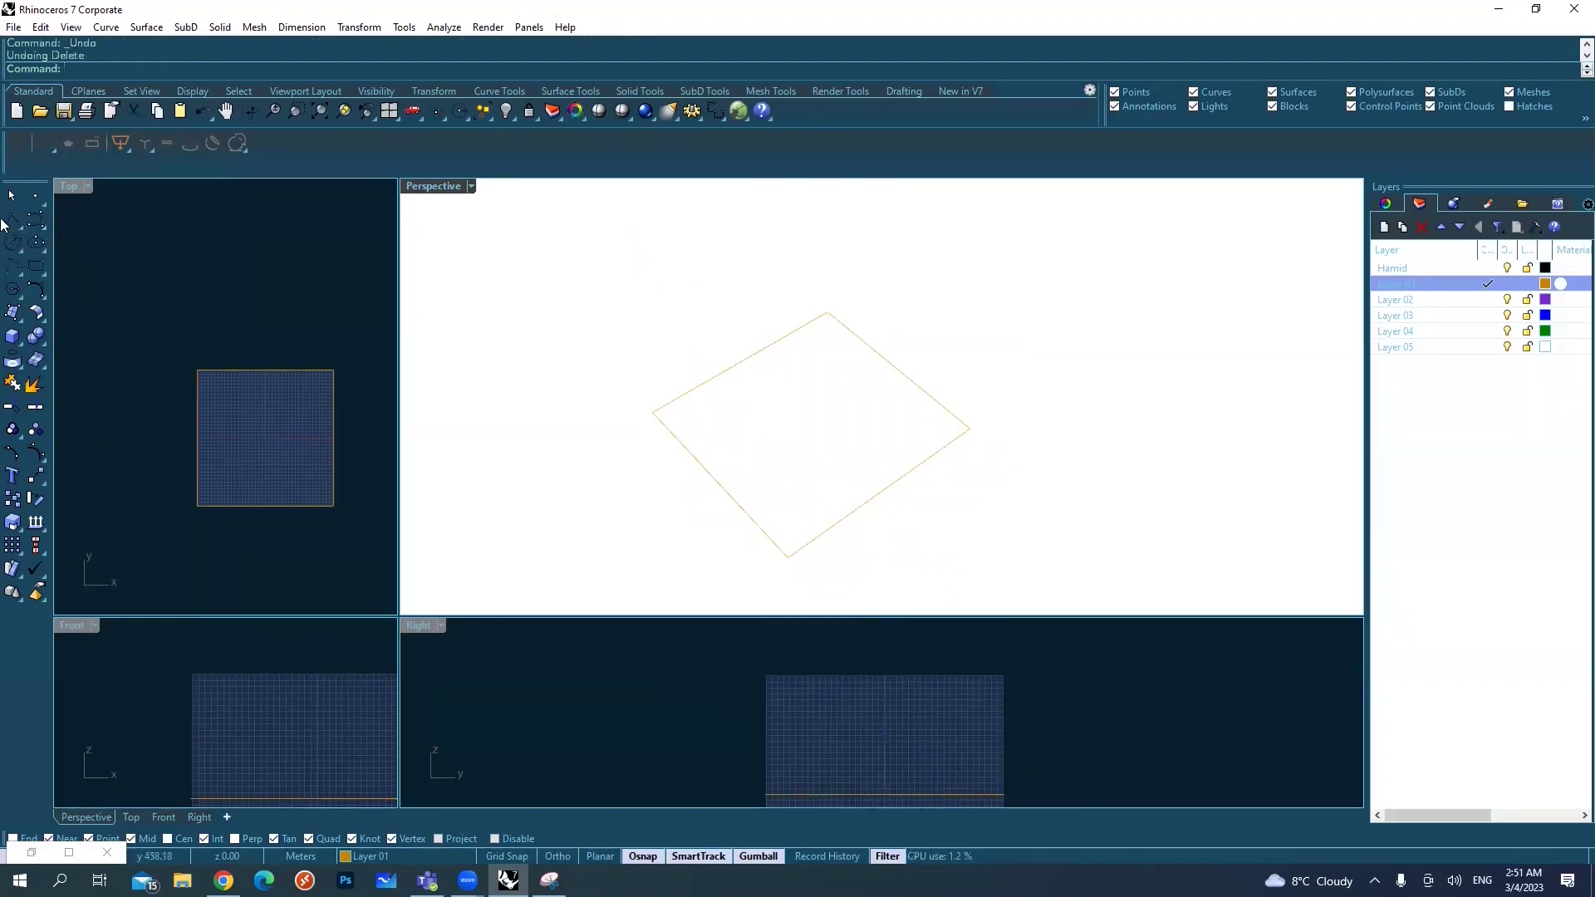
- Start a center-radius polygon with its centre at 0,0,0, adjusting the Top view
{"action": "left_click", "coordinate": [12, 290]}
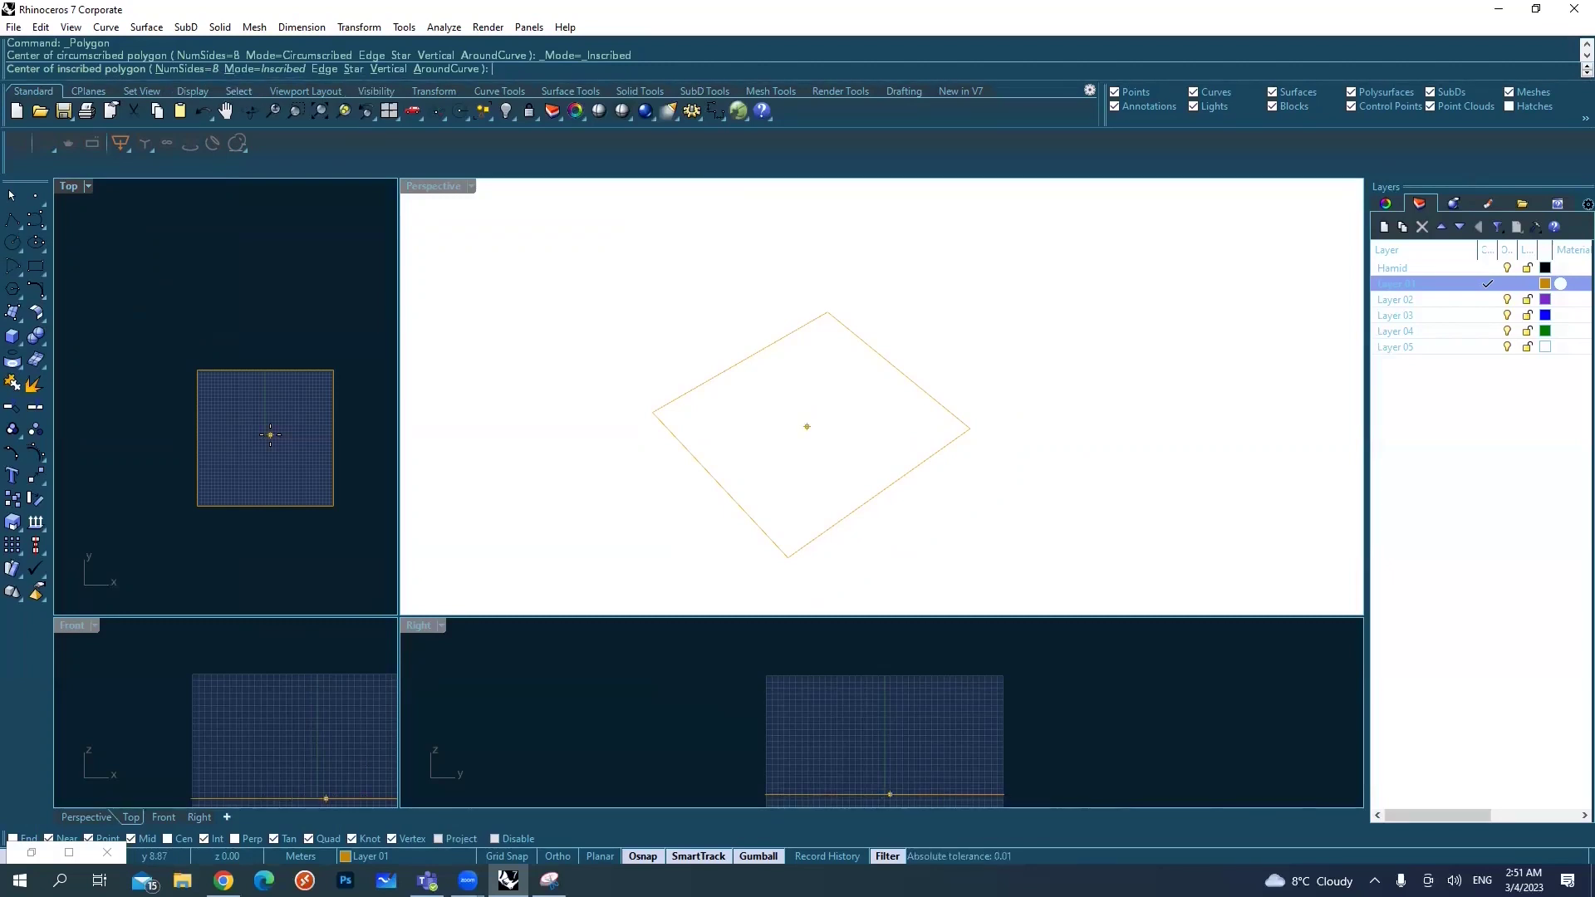
{"action": "type", "text": "0,0,0"}
{"action": "key", "text": "Return"}
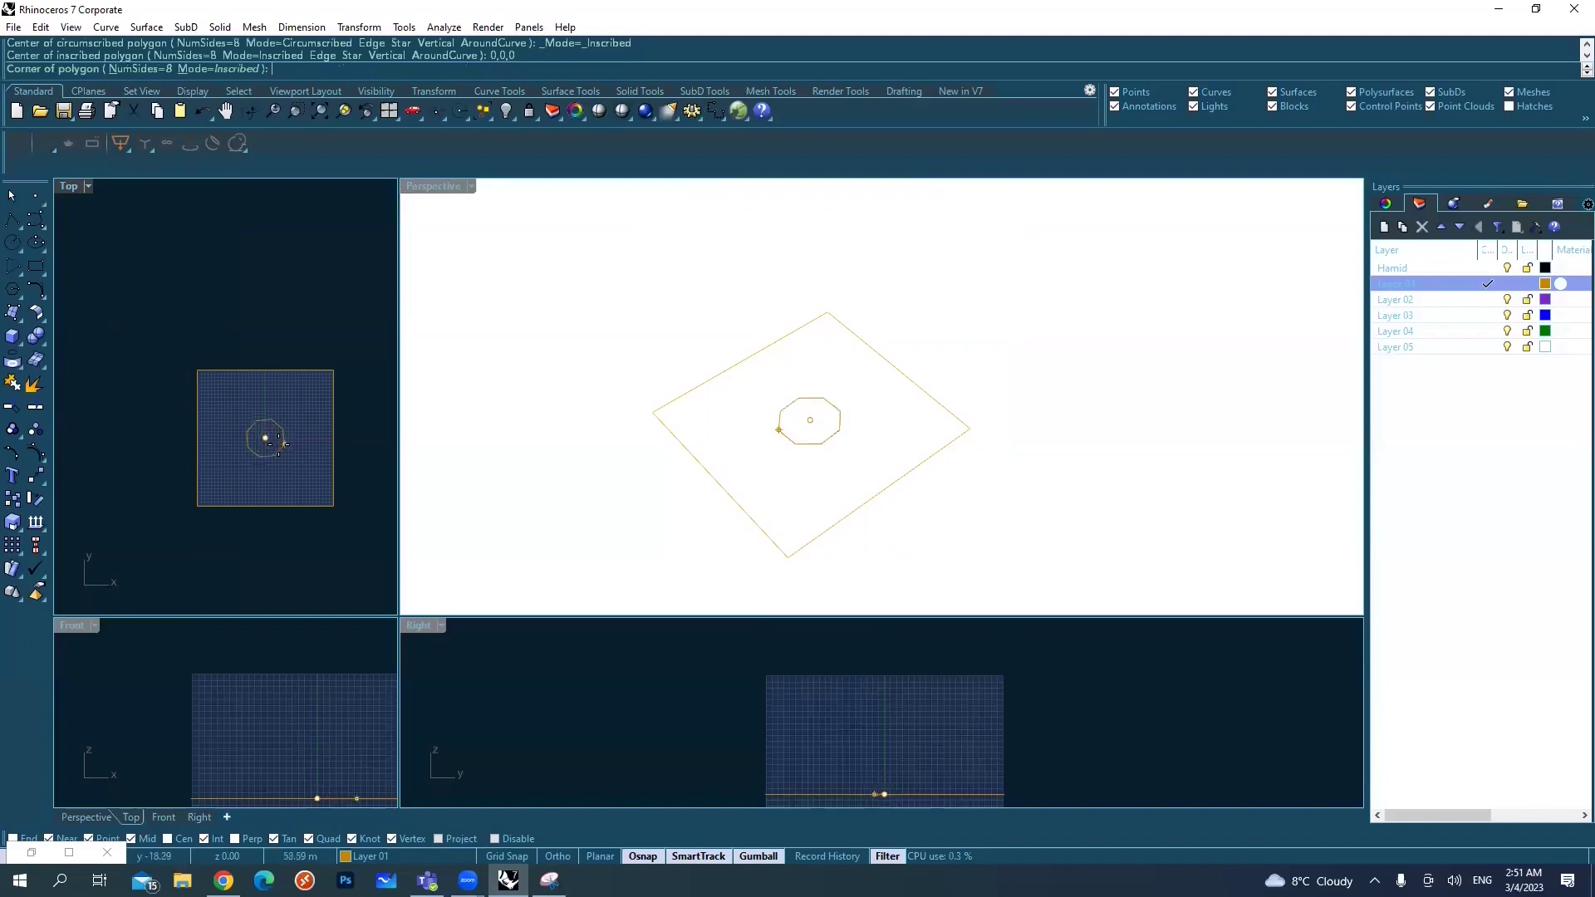
{"action": "scroll", "coordinate": [271, 445], "scroll_direction": "up", "scroll_amount": 4}
{"action": "right_click_drag", "start_coordinate": [318, 454], "coordinate": [250, 441]}
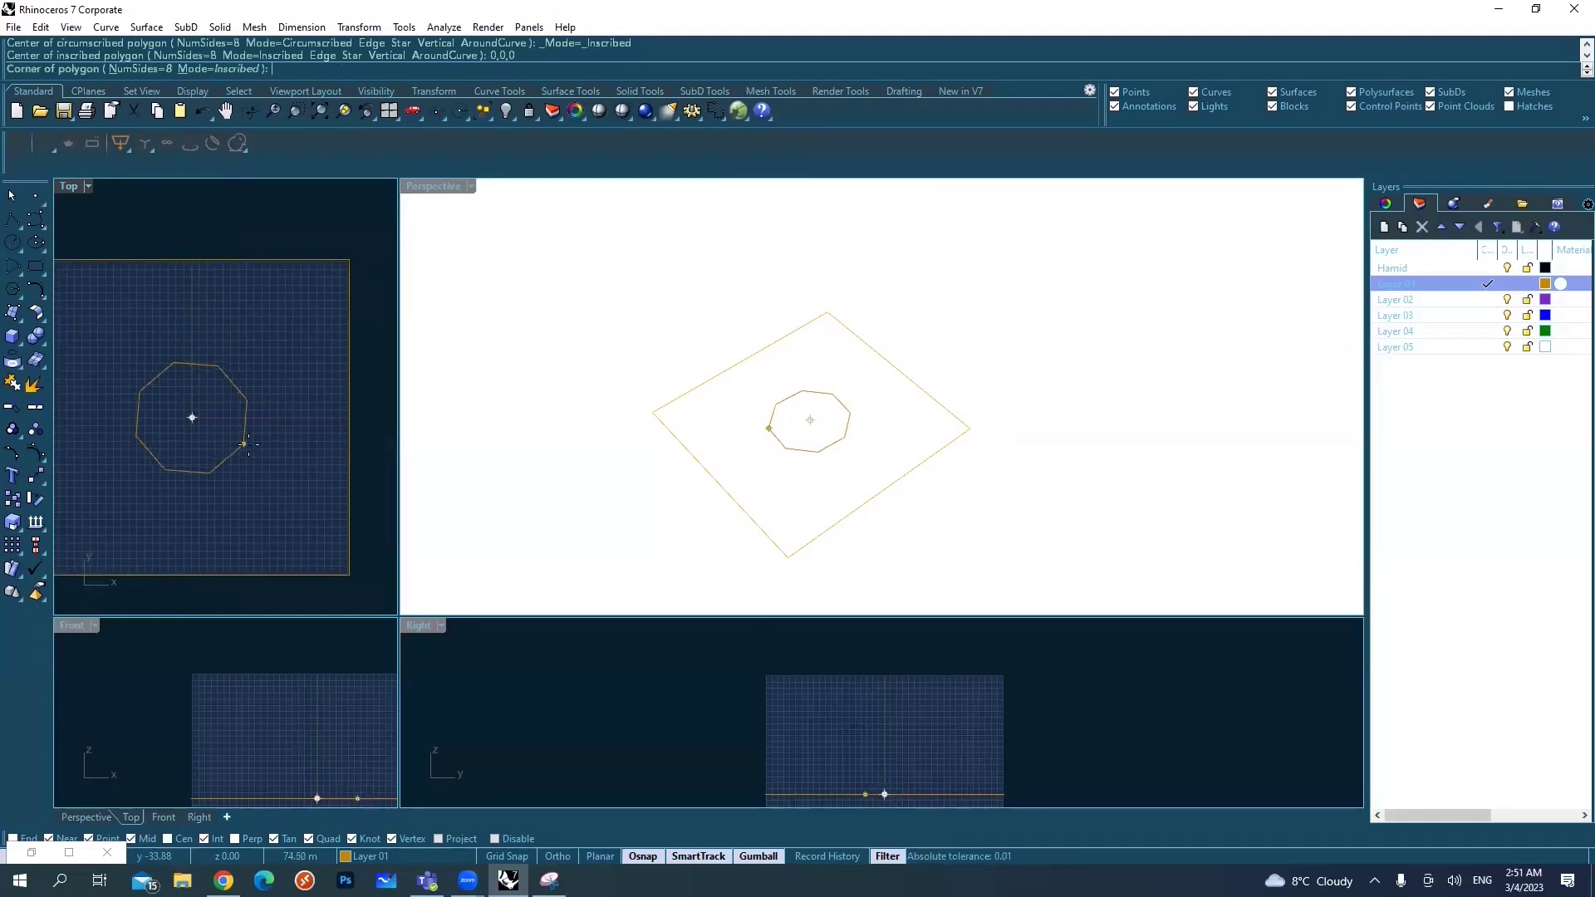
- Set the polygon's number of sides to 12, then change it to 6
{"action": "left_click", "coordinate": [145, 69]}
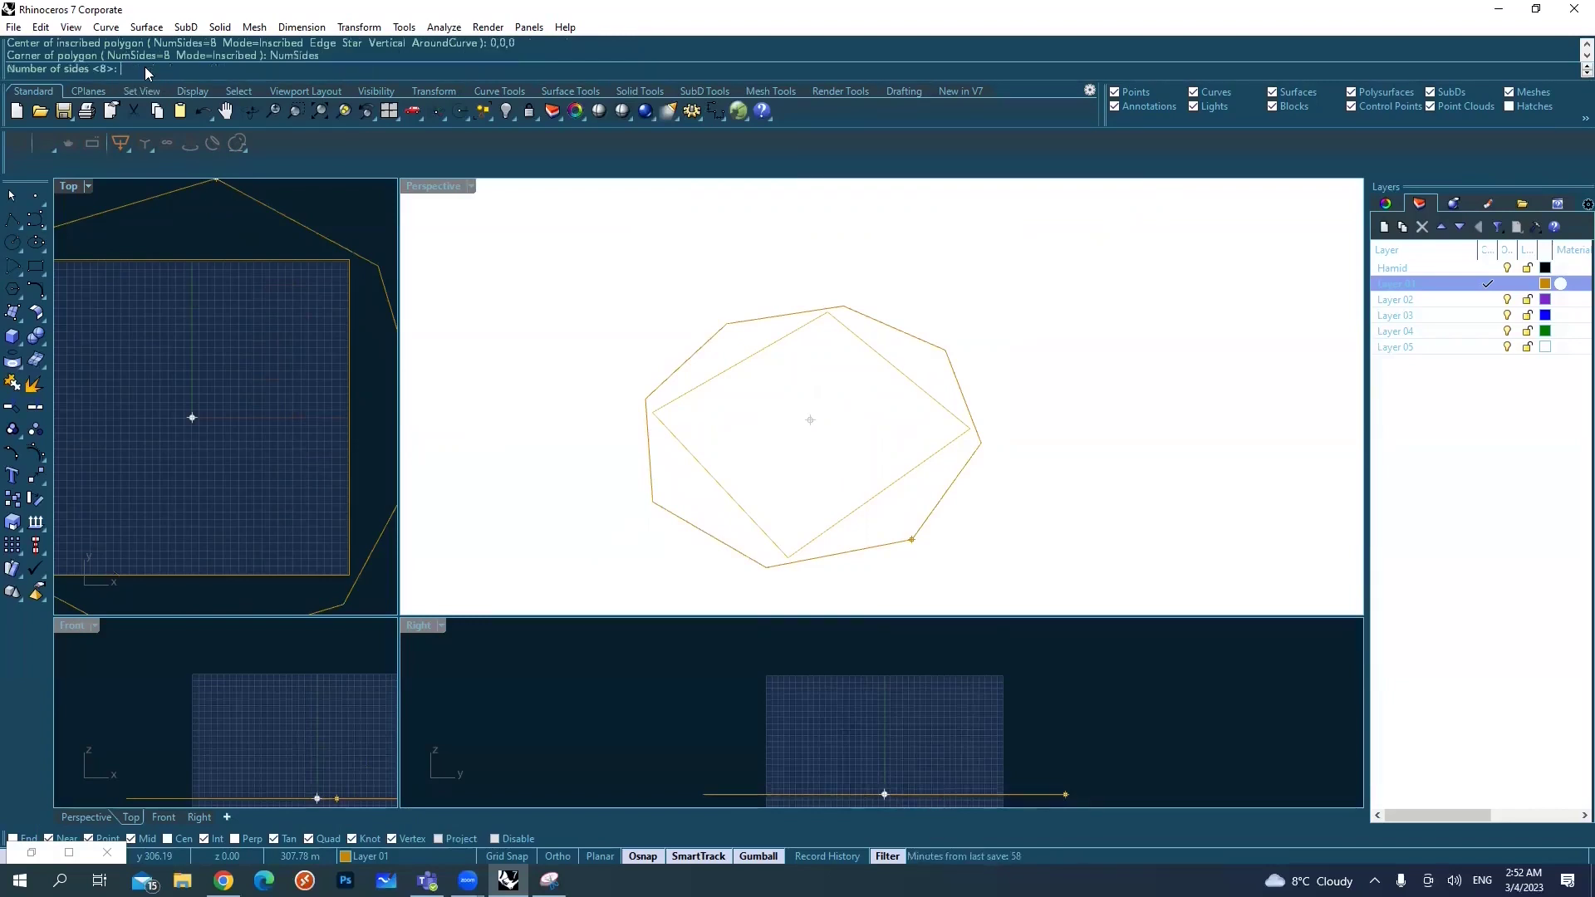
{"action": "type", "text": "12"}
{"action": "key", "text": "Return"}
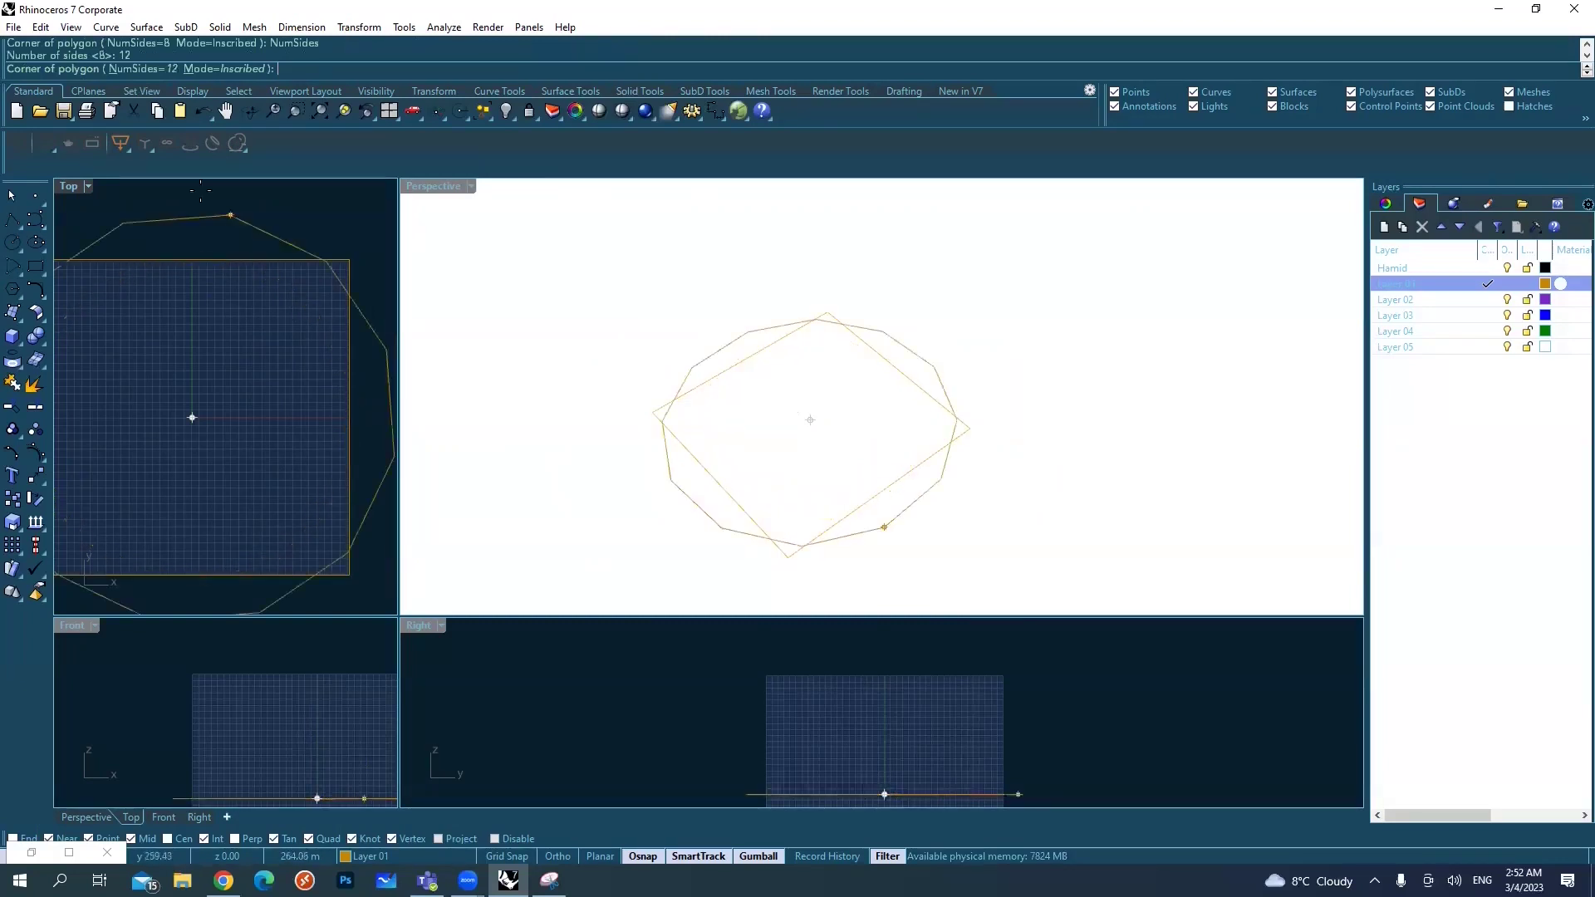
{"action": "left_click", "coordinate": [172, 71]}
{"action": "type", "text": "6"}
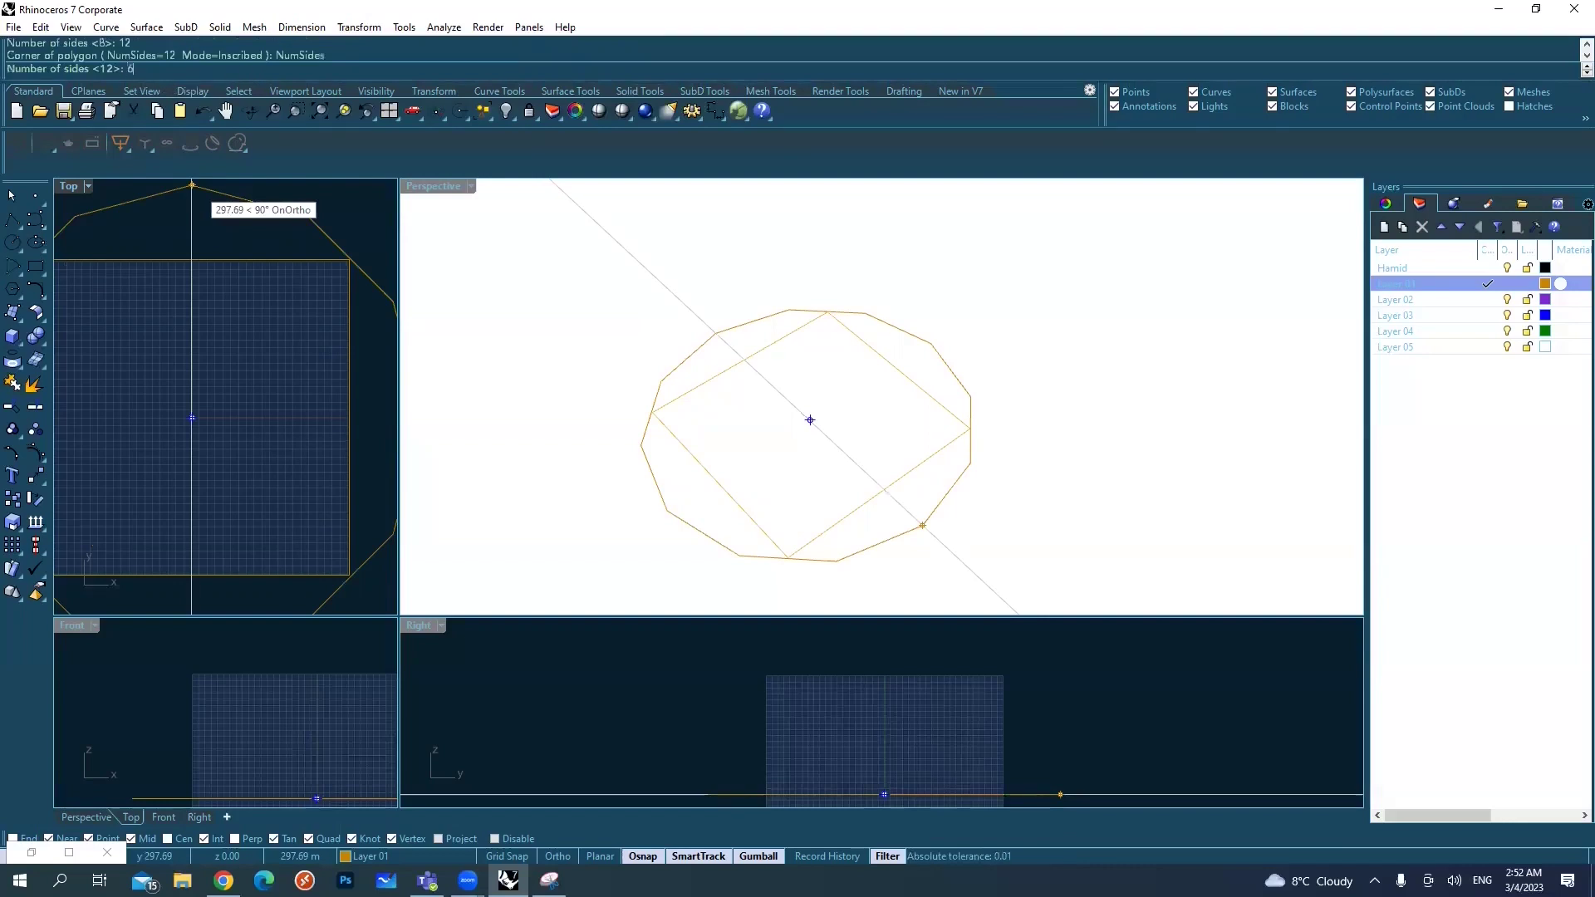
{"action": "key", "text": "Return"}
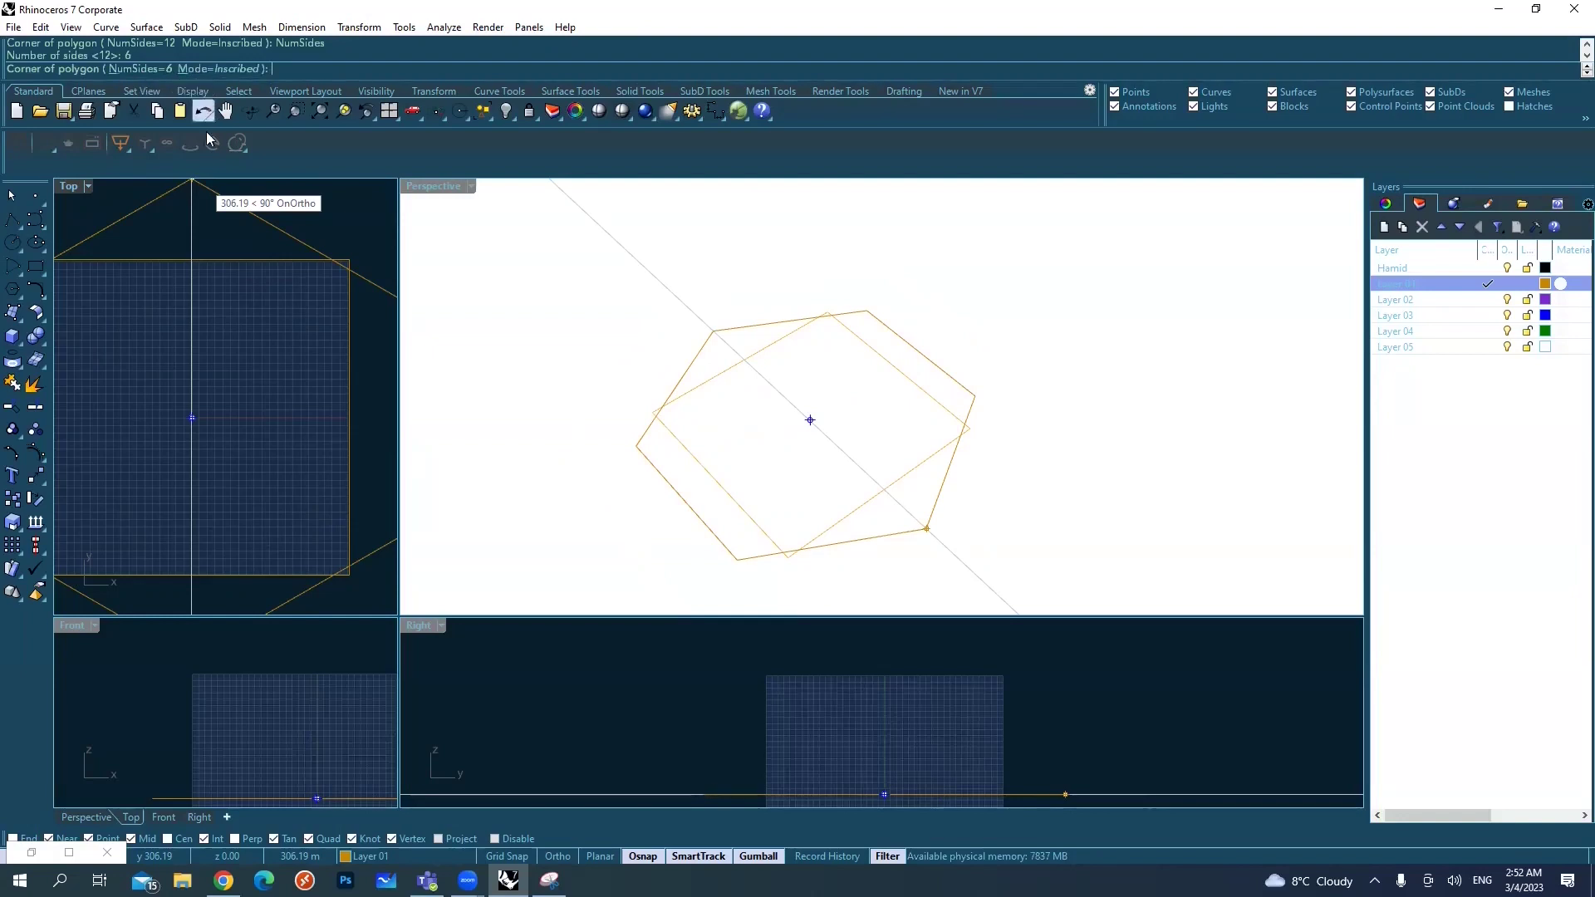
{"action": "mouse_move", "coordinate": [217, 276]}
{"action": "right_mouse_down"}
{"action": "mouse_move", "coordinate": [239, 278]}
{"action": "mouse_move", "coordinate": [219, 264]}
{"action": "right_mouse_up"}
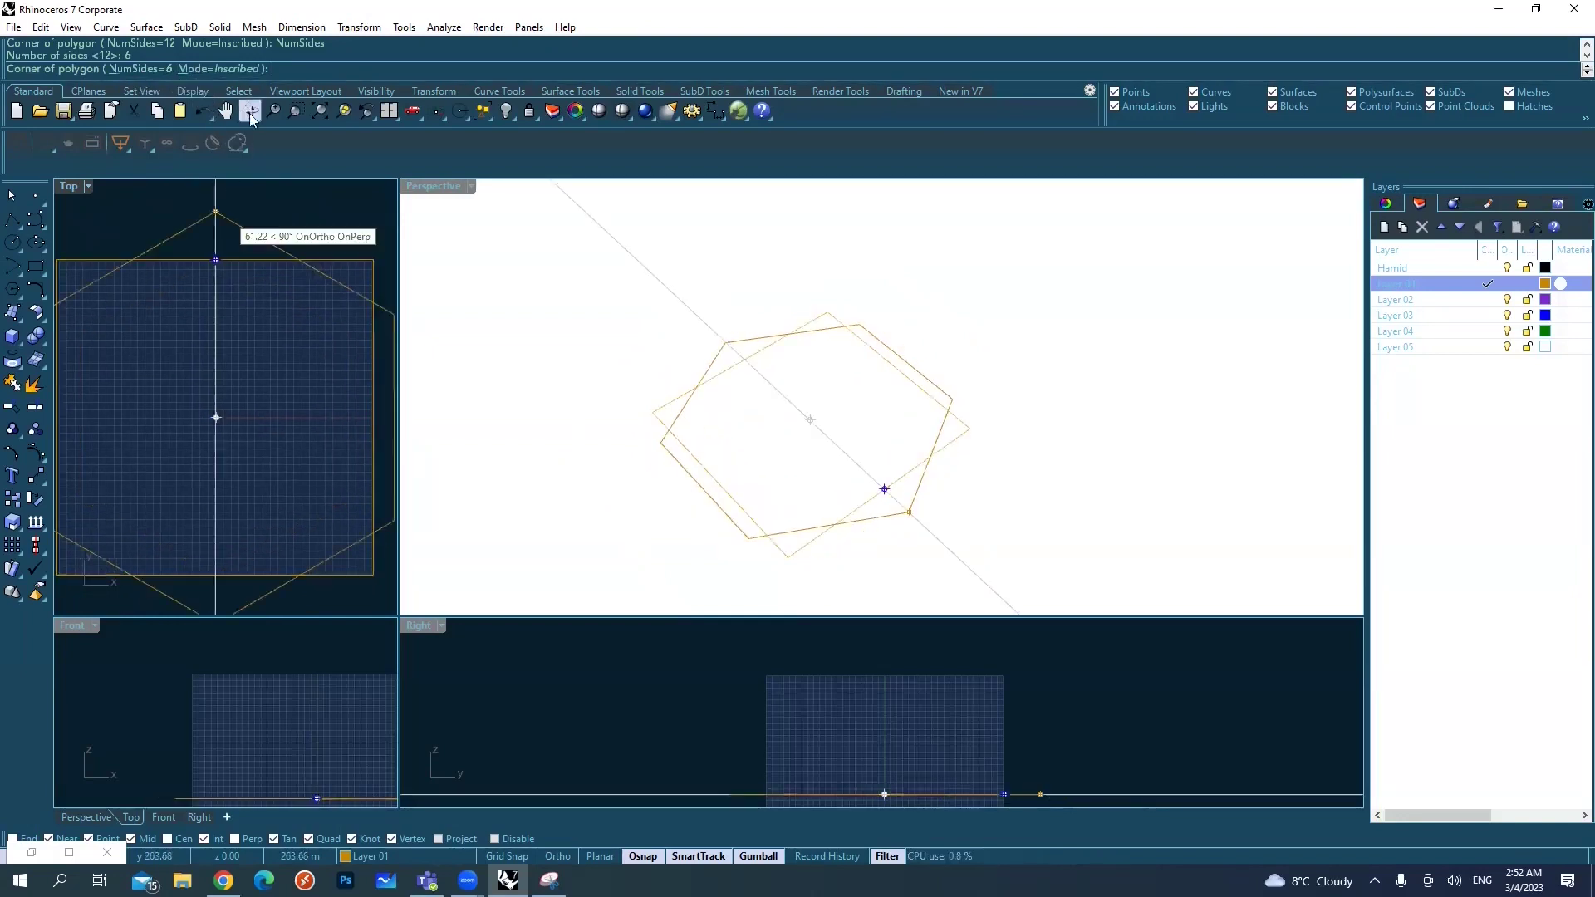
- Finish the inscribed hexagon with a corner on the square's top edge, then select it
{"action": "left_click", "coordinate": [236, 71]}
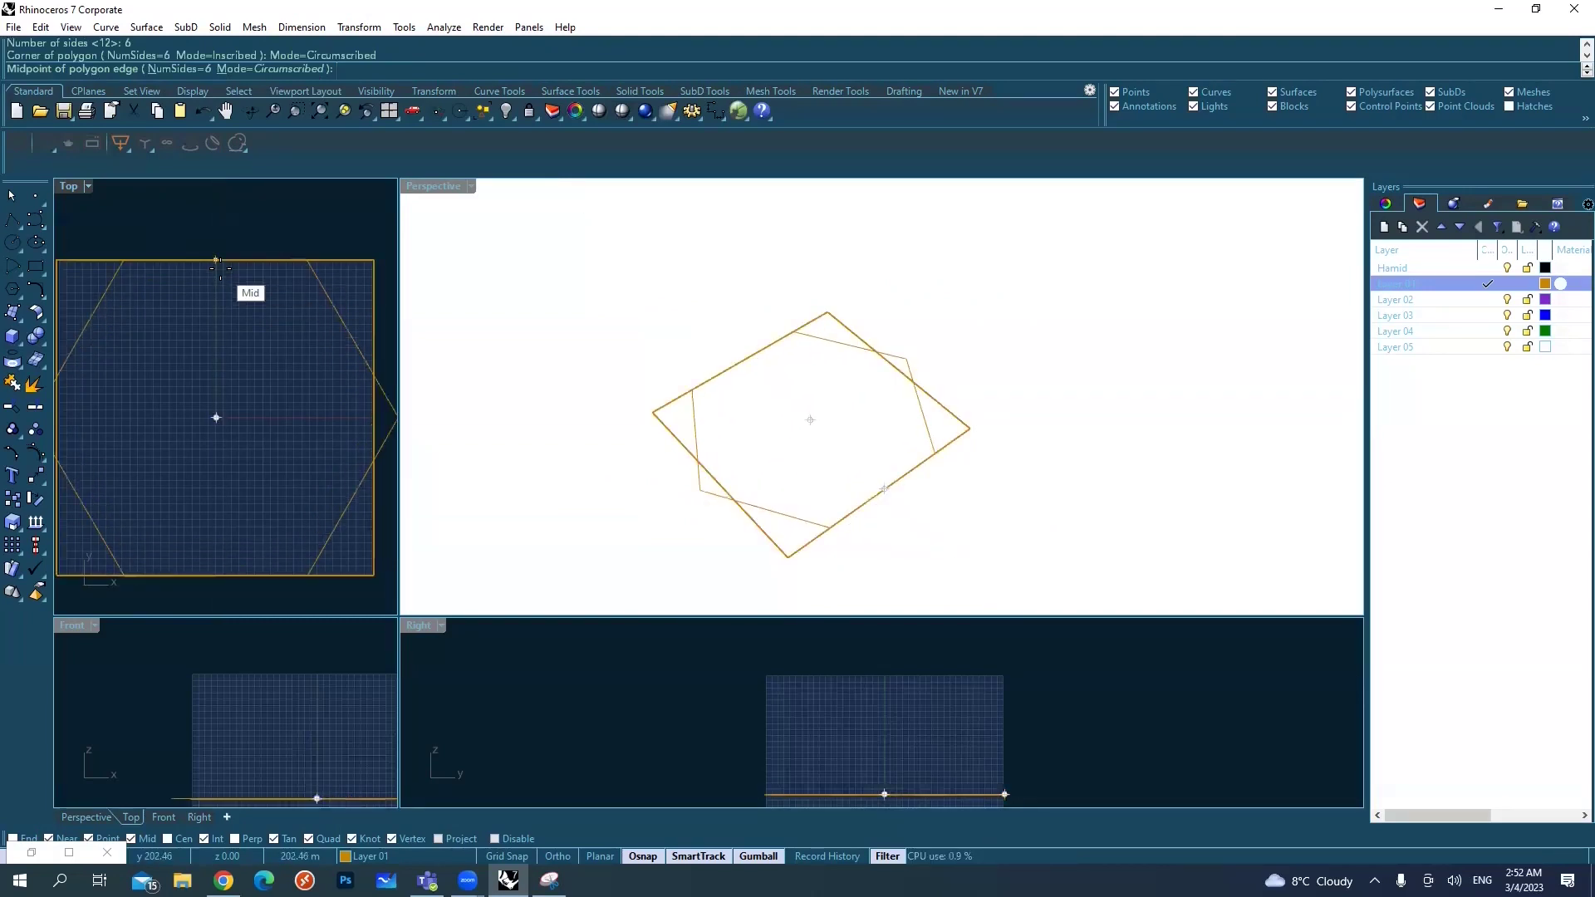
{"action": "scroll", "coordinate": [218, 264], "scroll_direction": "down", "scroll_amount": 1}
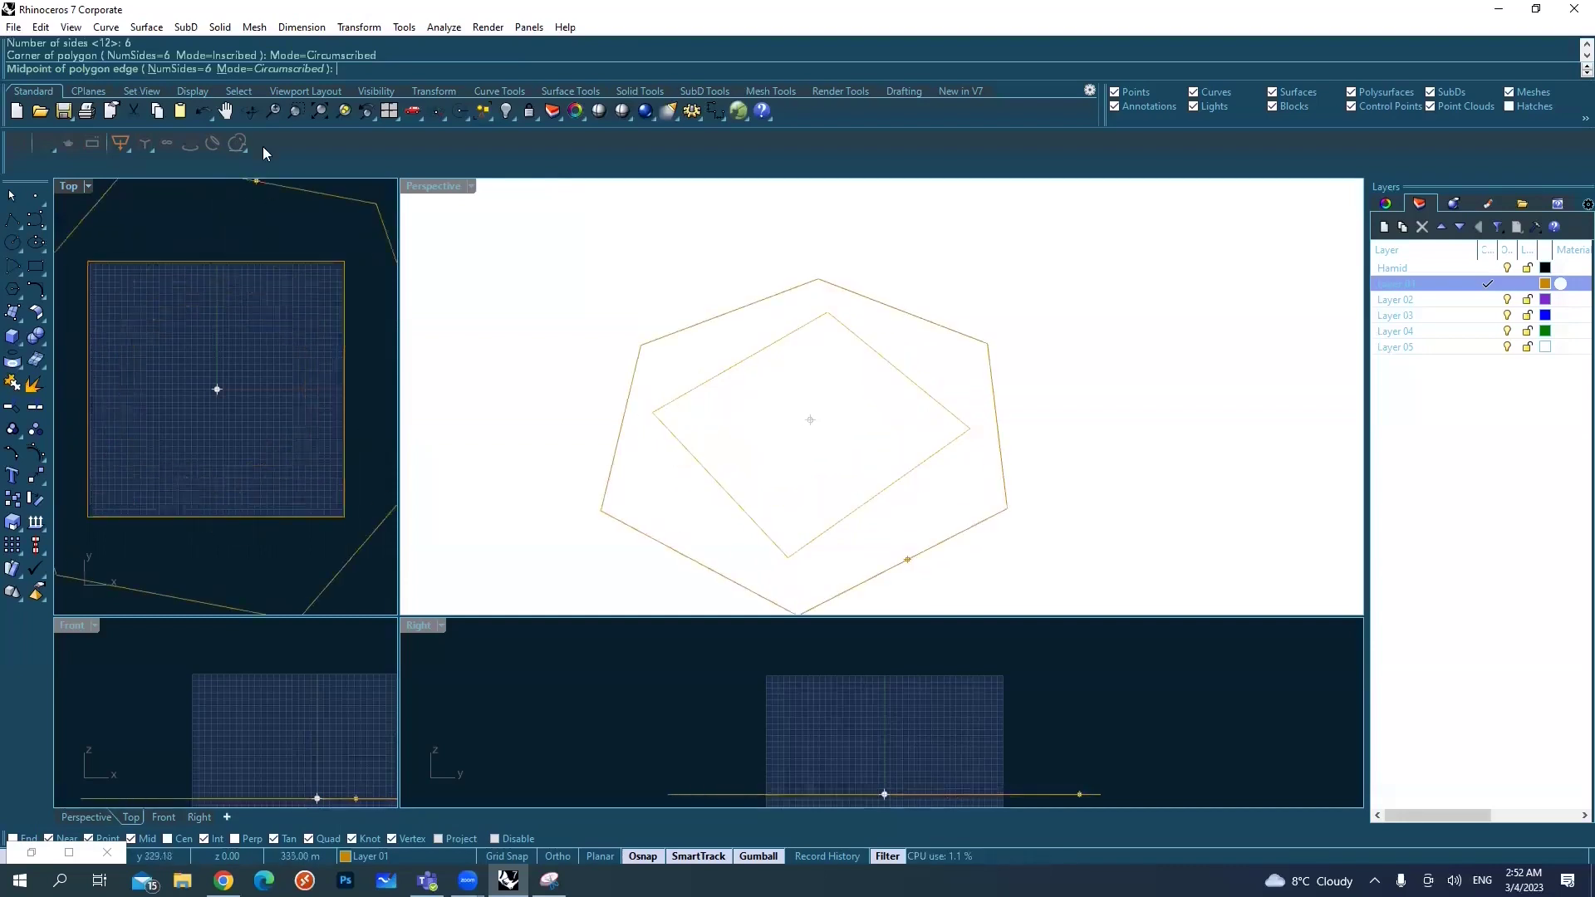
{"action": "left_click", "coordinate": [282, 69]}
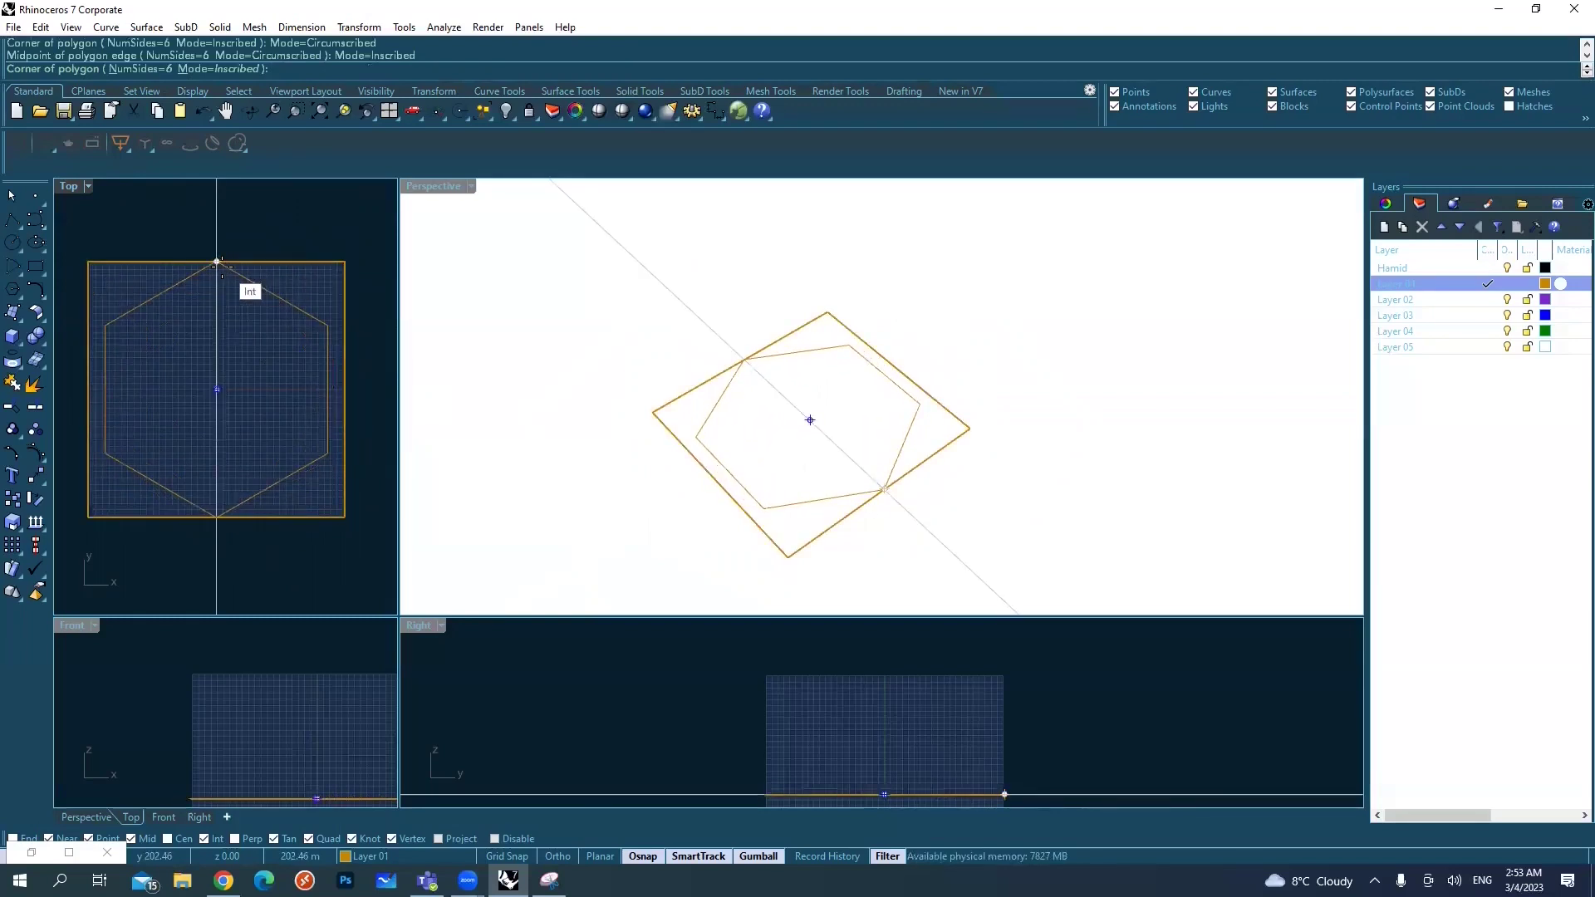
{"action": "left_click", "coordinate": [217, 262]}
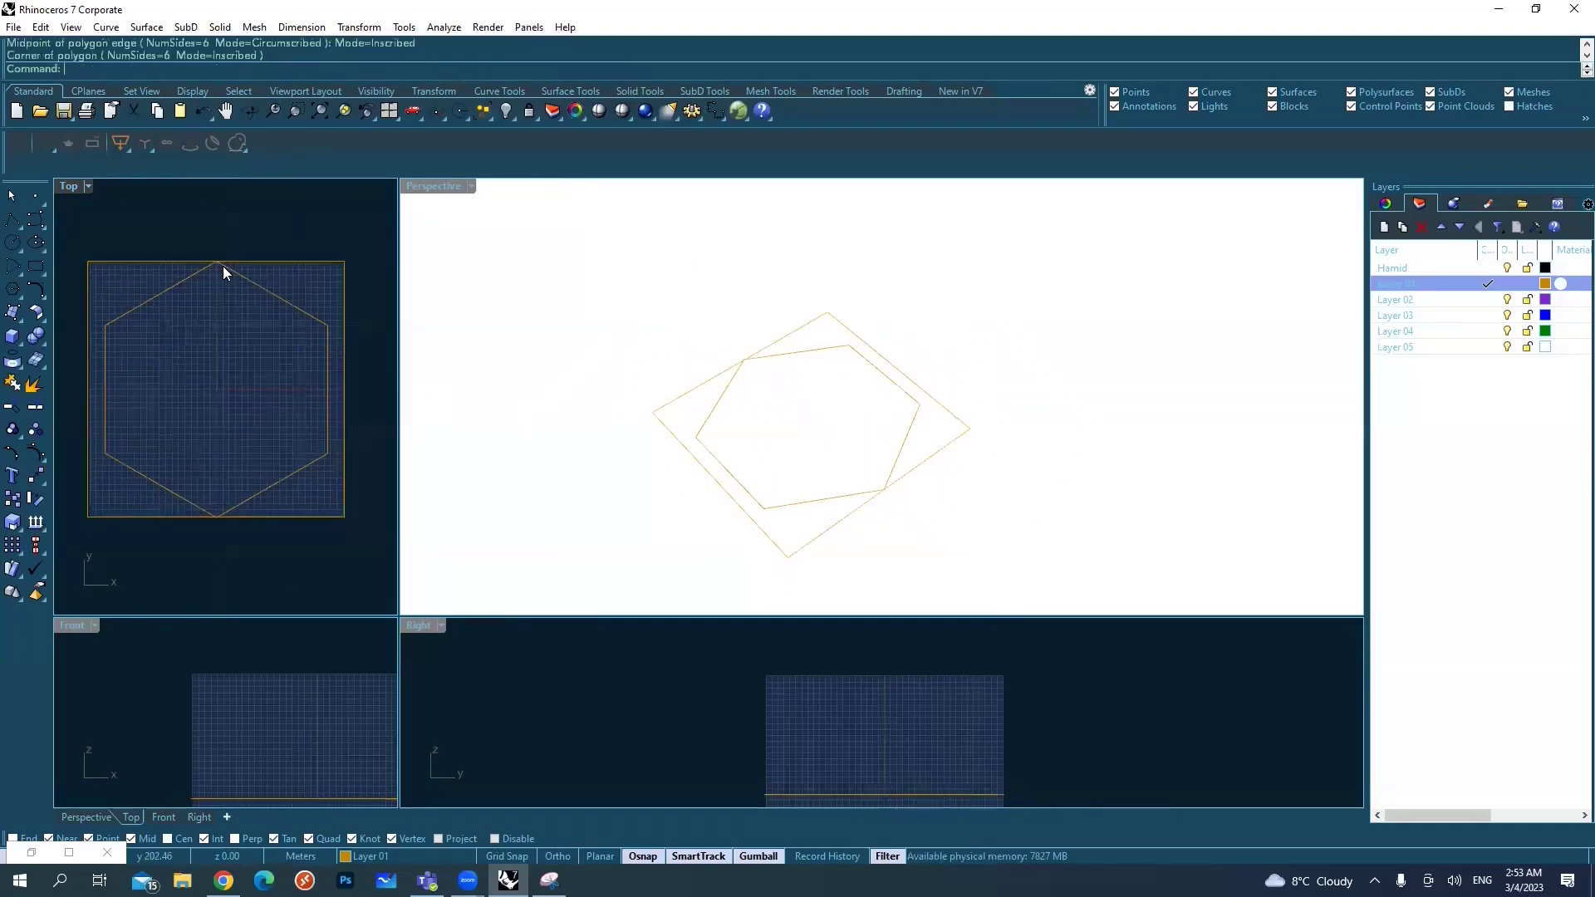
{"action": "left_click", "coordinate": [273, 298]}
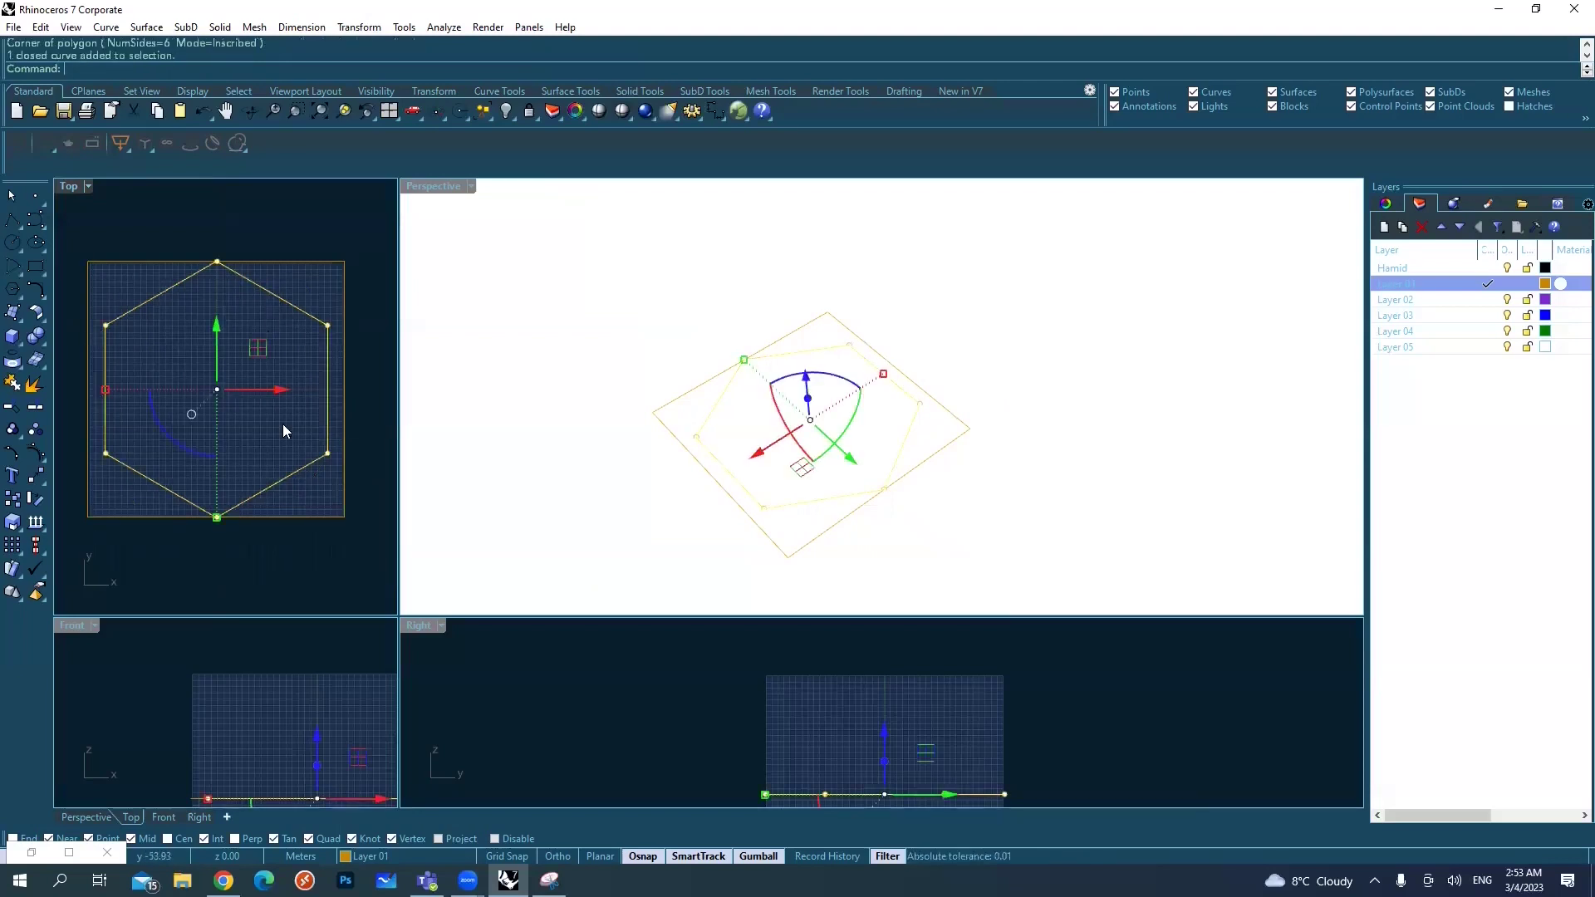
{"action": "left_click", "coordinate": [299, 425]}
{"action": "right_click_drag", "start_coordinate": [314, 427], "coordinate": [261, 296]}
{"action": "left_click", "coordinate": [262, 298]}
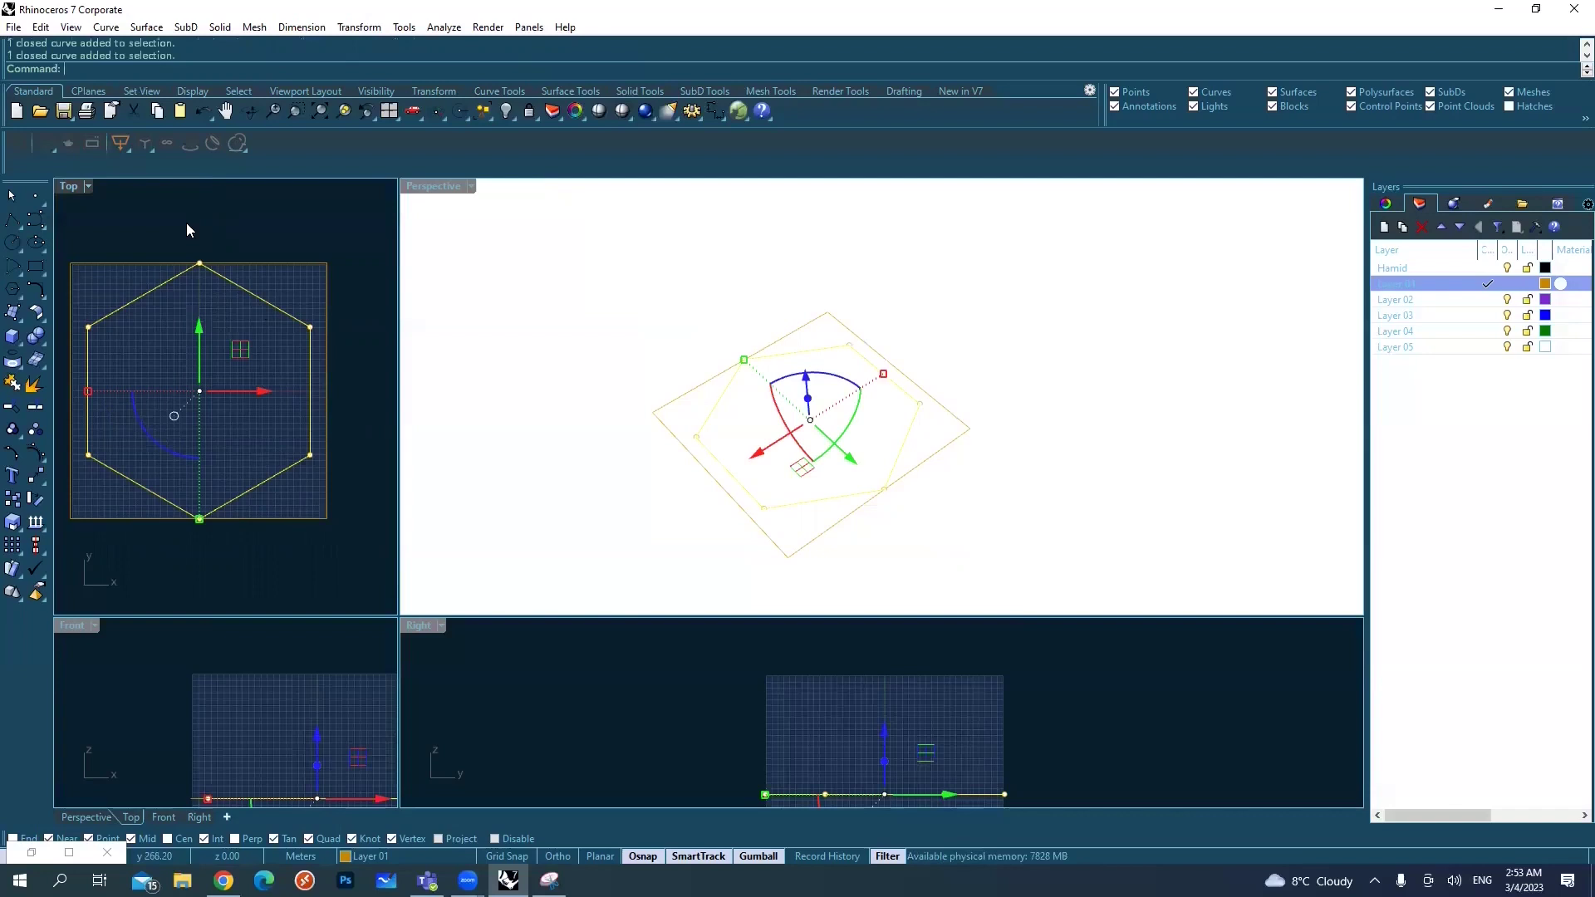
{"action": "right_click_drag", "start_coordinate": [186, 223], "coordinate": [199, 288]}
{"action": "left_click_drag", "start_coordinate": [168, 248], "coordinate": [235, 358]}
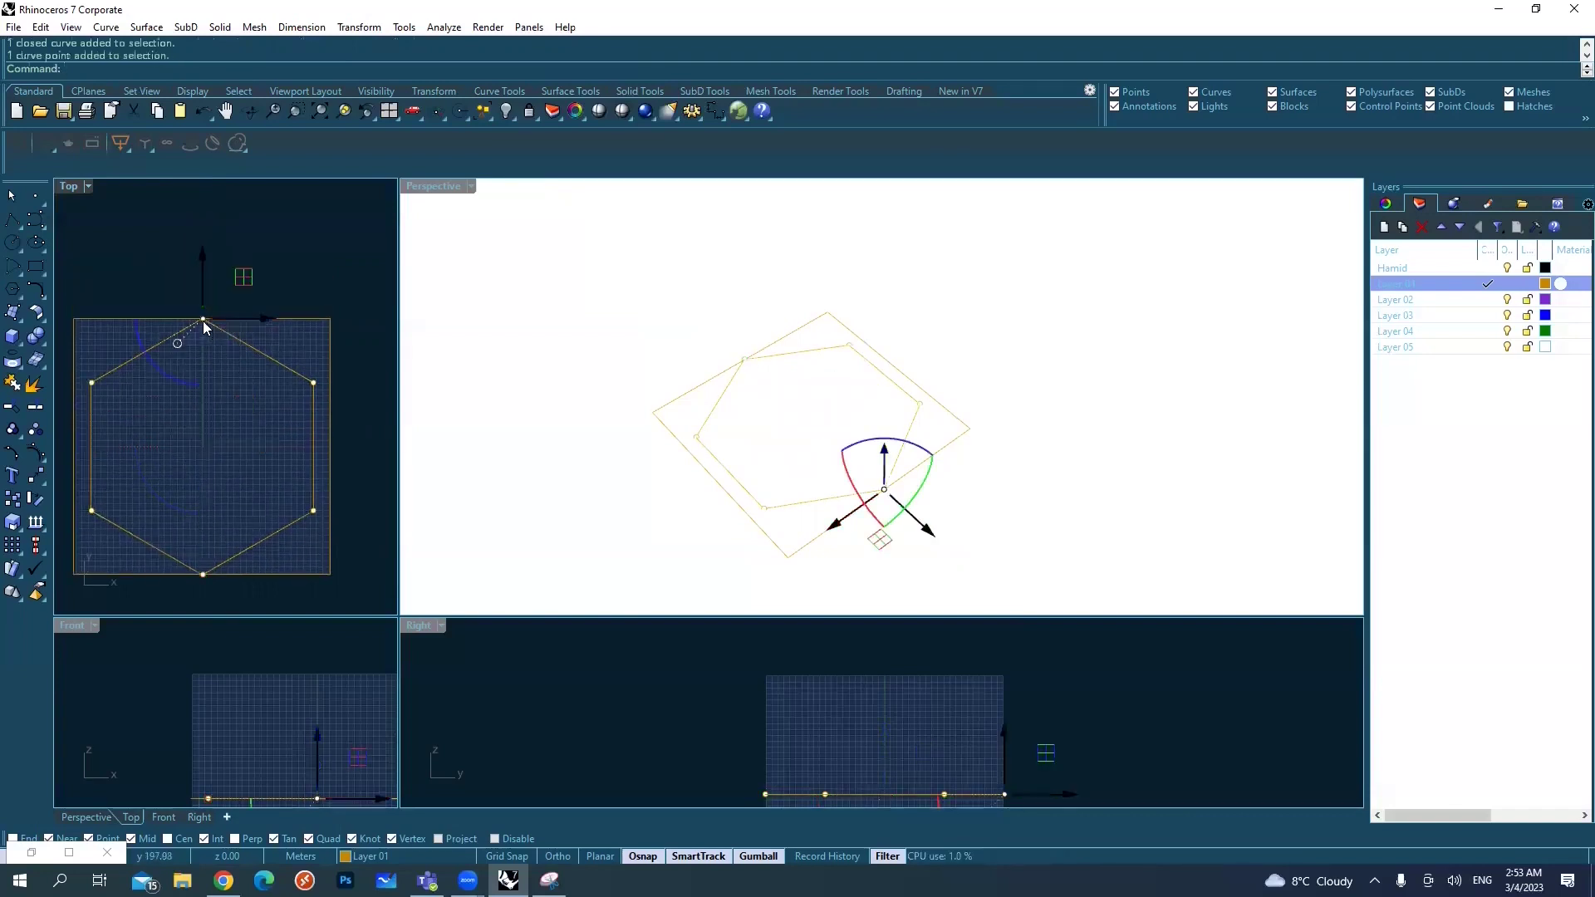
{"action": "left_click_drag", "start_coordinate": [201, 274], "coordinate": [206, 201]}
{"action": "left_click", "coordinate": [156, 237]}
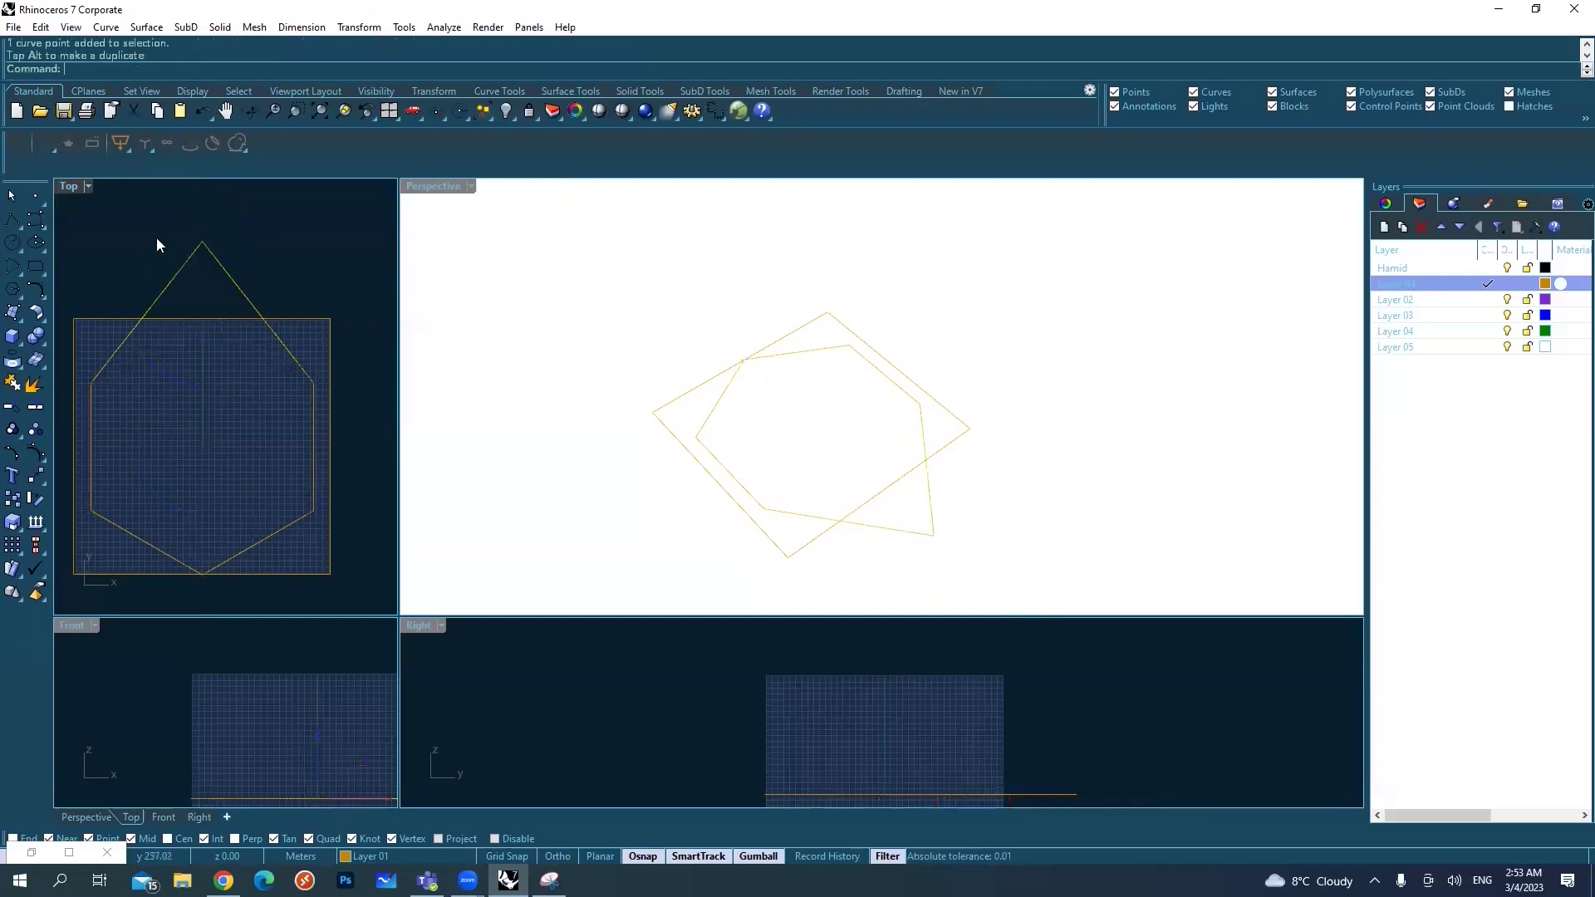
{"action": "left_click", "coordinate": [225, 274]}
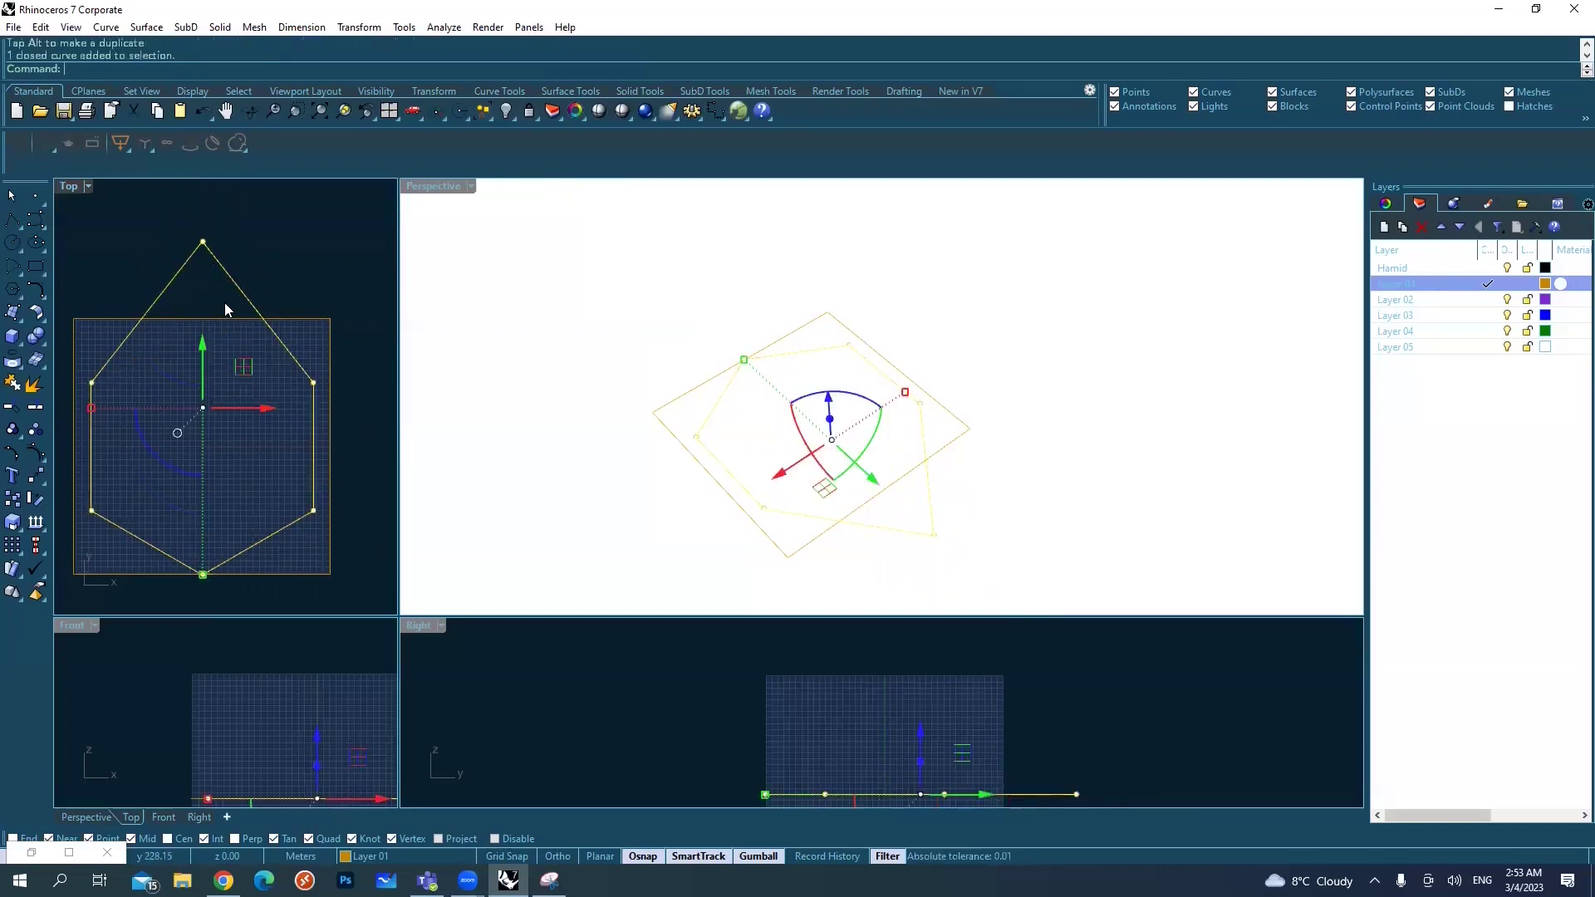
{"action": "key", "text": "ctrl+z"}
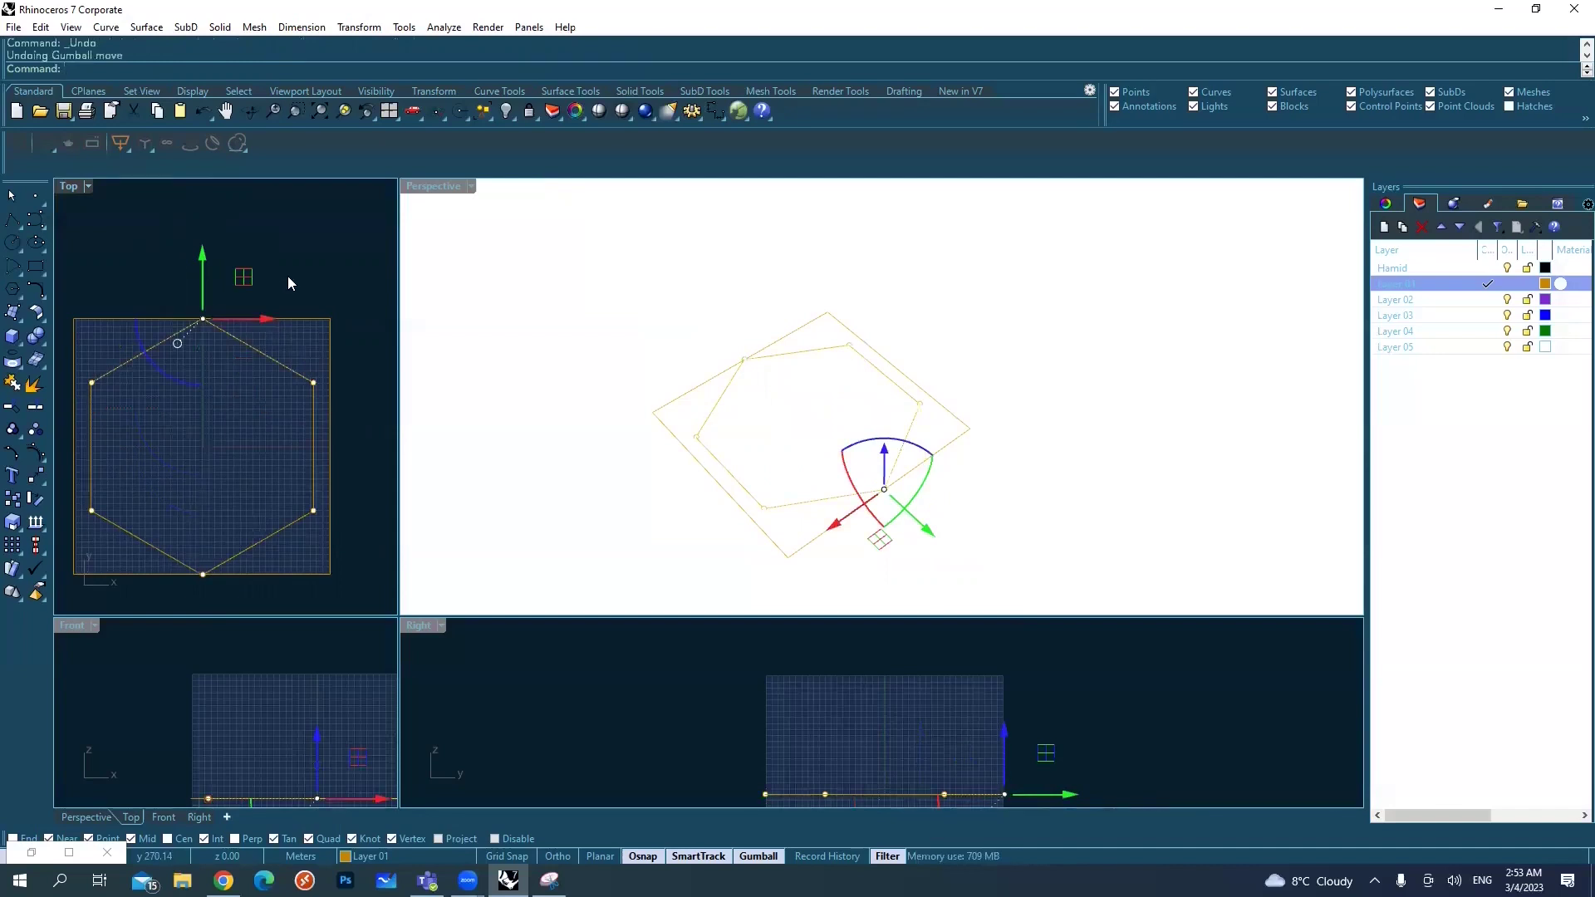
{"action": "key", "text": "Escape"}
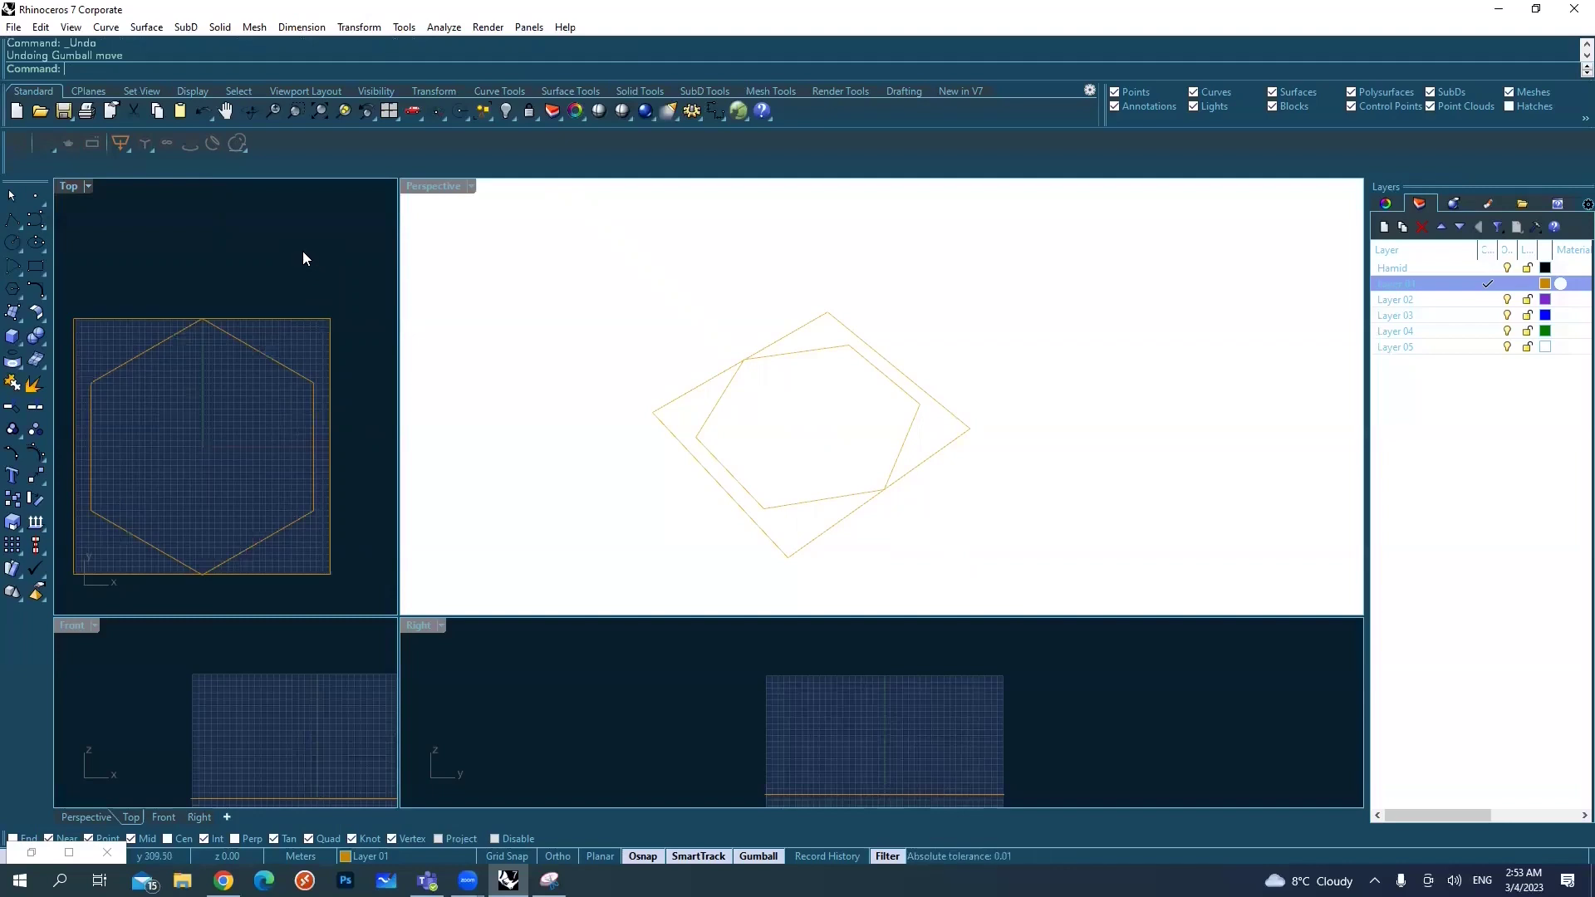
{"action": "left_click_drag", "start_coordinate": [301, 236], "coordinate": [285, 263]}
{"action": "left_click_drag", "start_coordinate": [243, 285], "coordinate": [242, 288]}
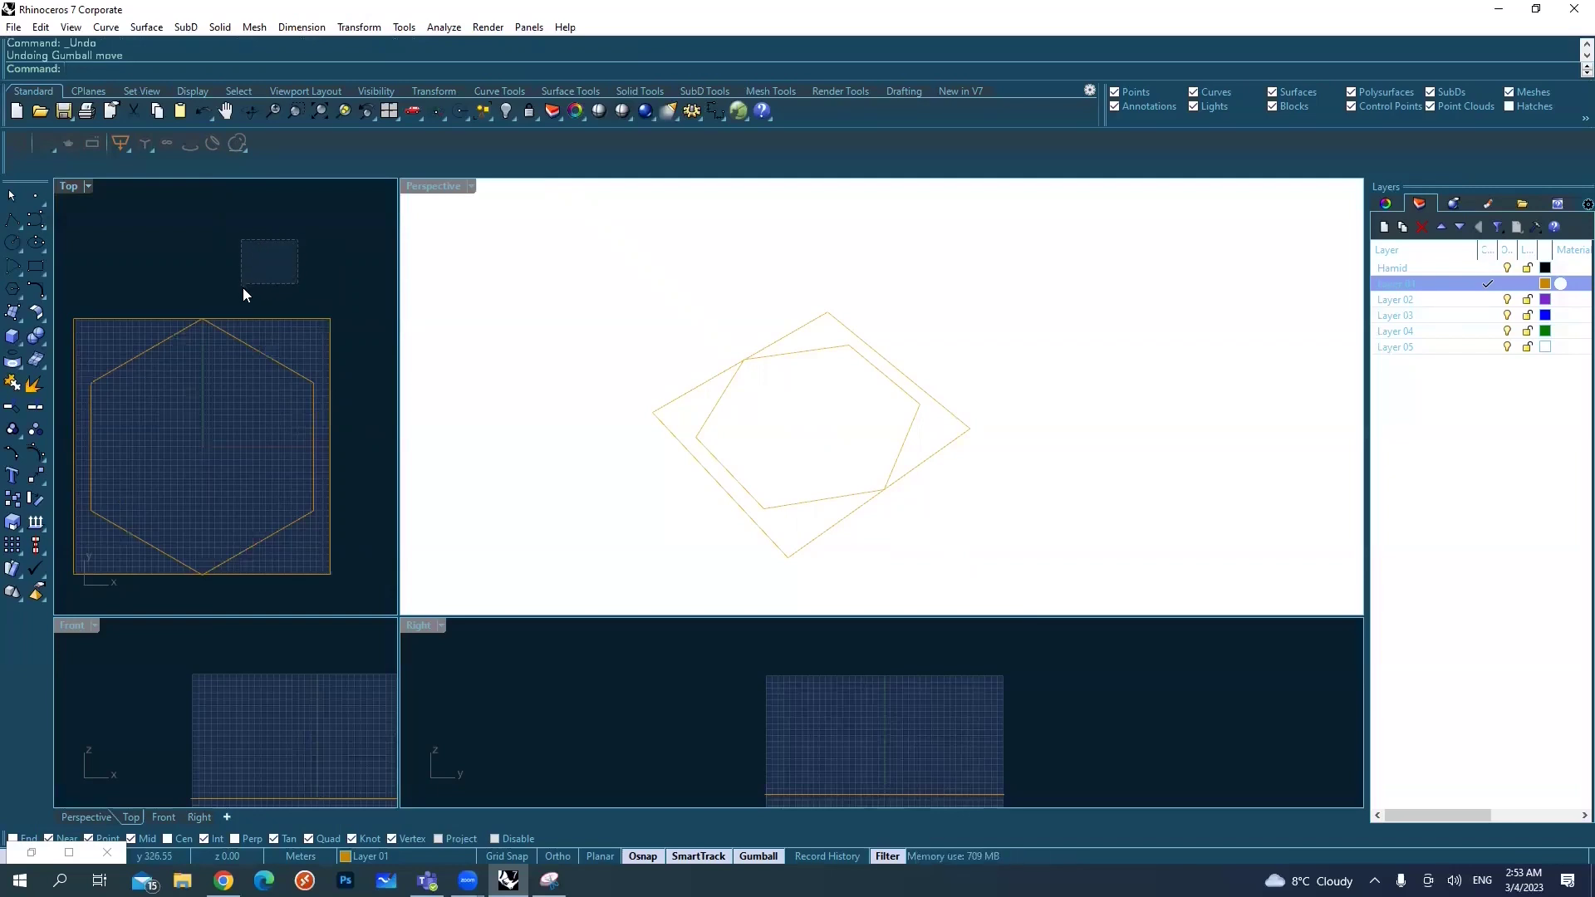
{"action": "left_click_drag", "start_coordinate": [244, 288], "coordinate": [245, 288]}
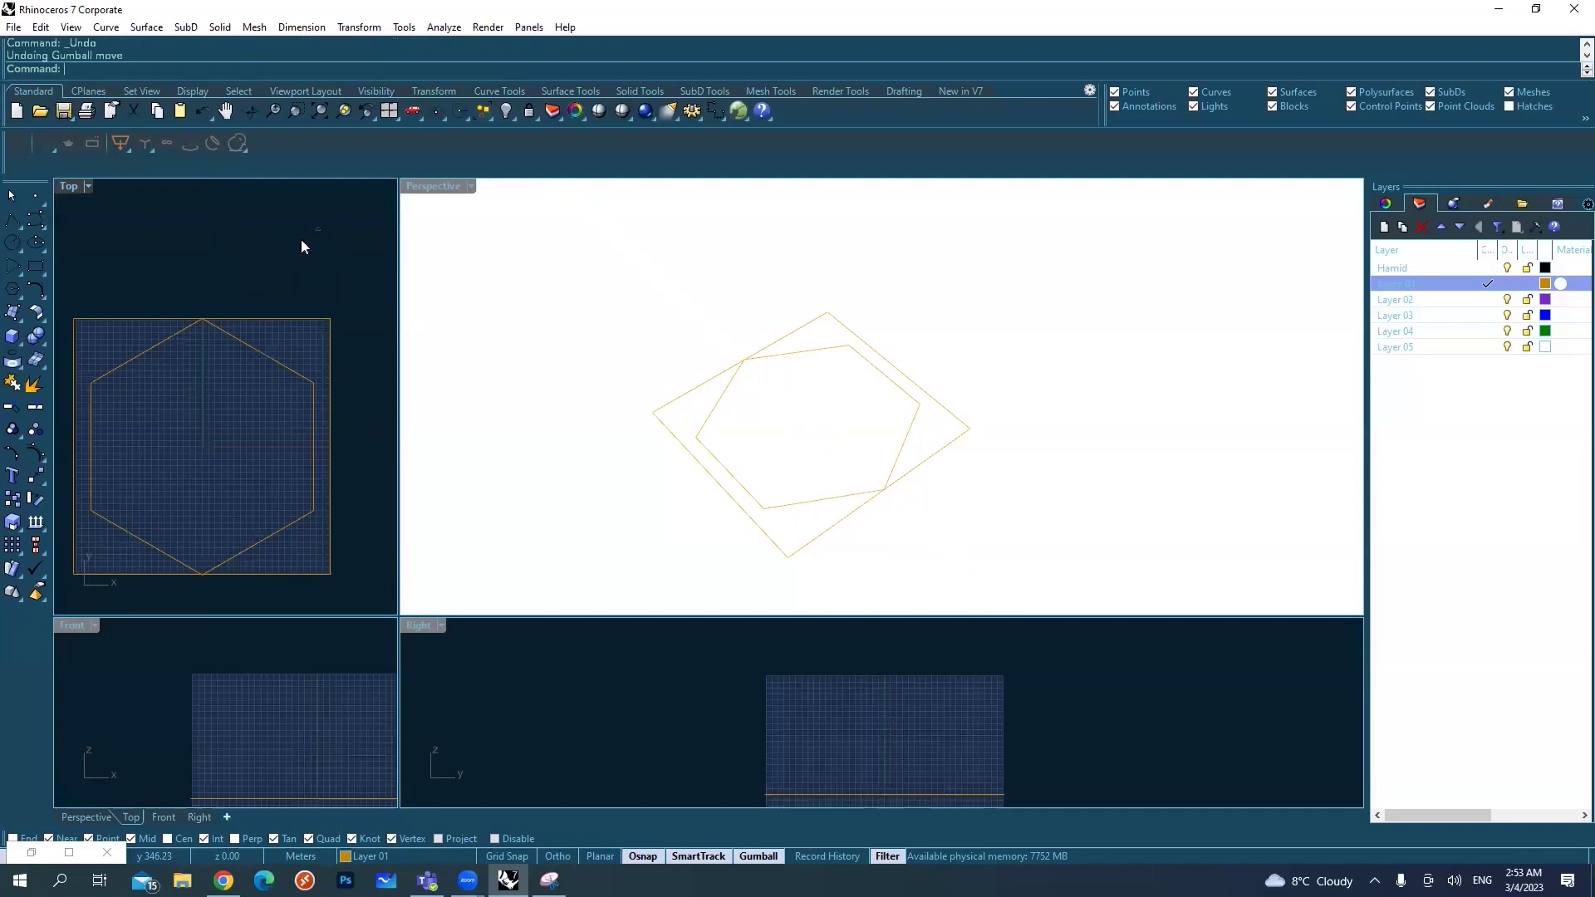
{"action": "left_click_drag", "start_coordinate": [320, 227], "coordinate": [228, 337]}
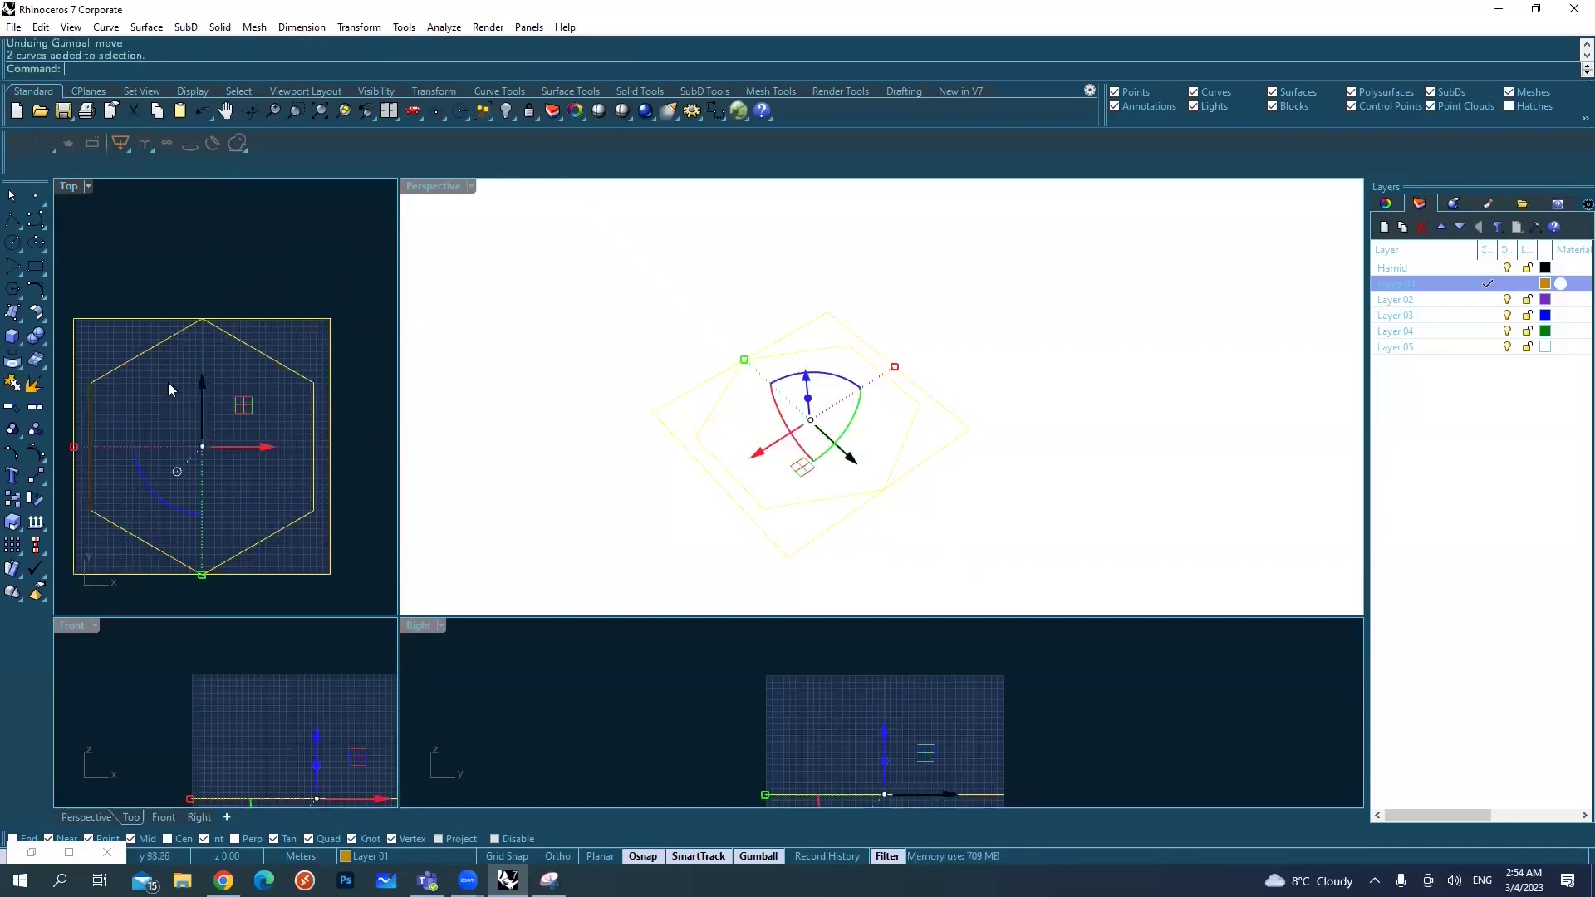
{"action": "left_click_drag", "start_coordinate": [319, 245], "coordinate": [235, 371]}
{"action": "left_click", "coordinate": [340, 221]}
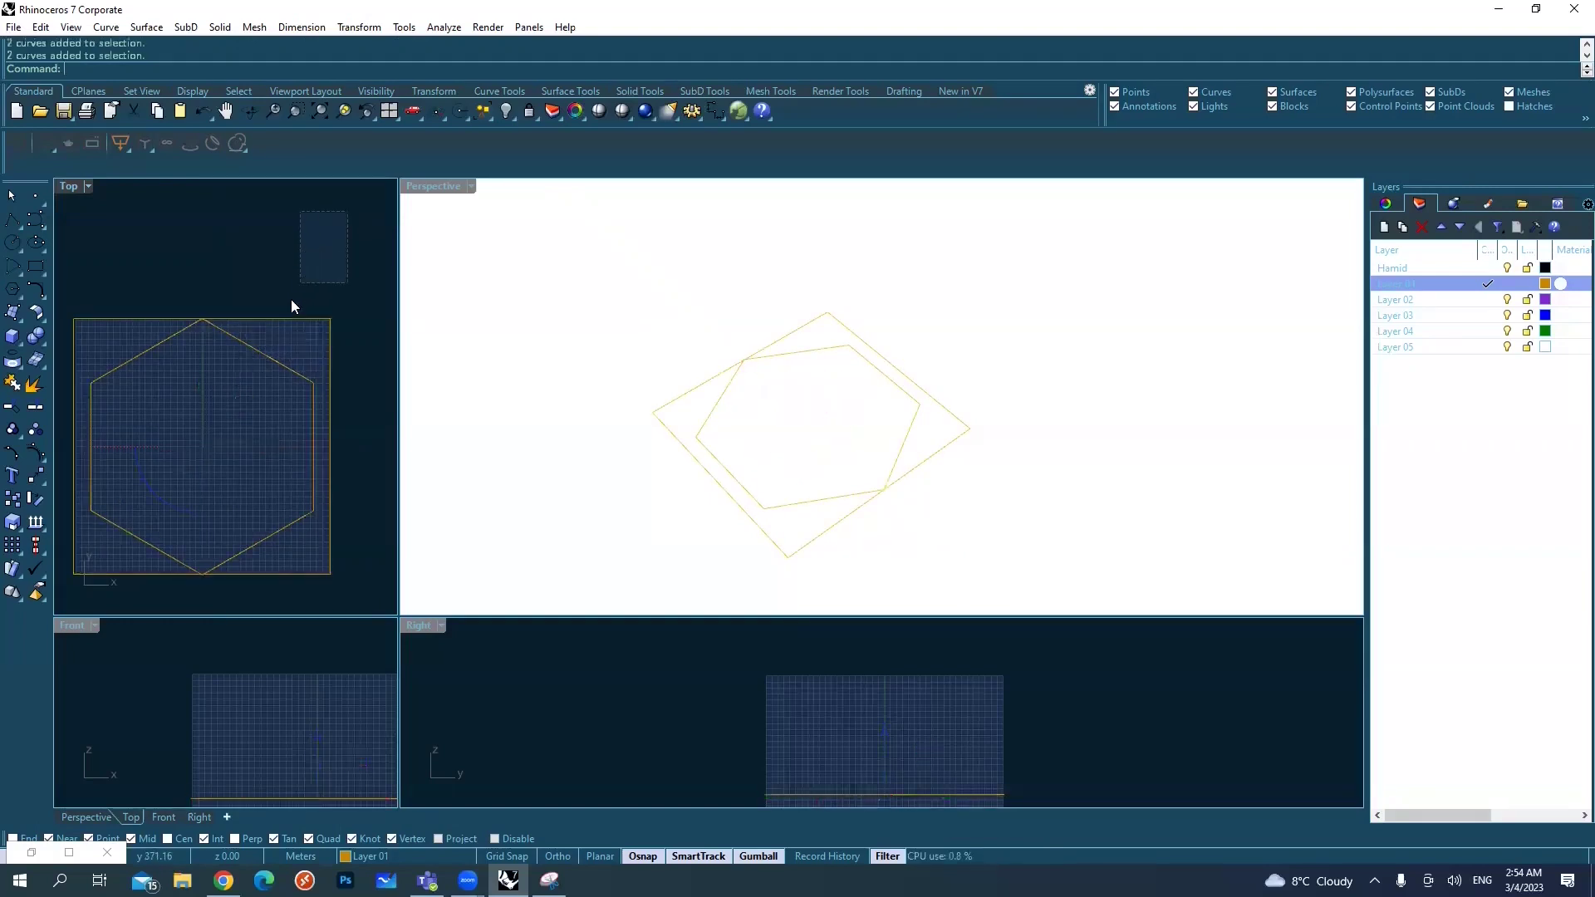
{"action": "left_click_drag", "start_coordinate": [291, 302], "coordinate": [269, 344]}
{"action": "left_click_drag", "start_coordinate": [111, 266], "coordinate": [261, 439]}
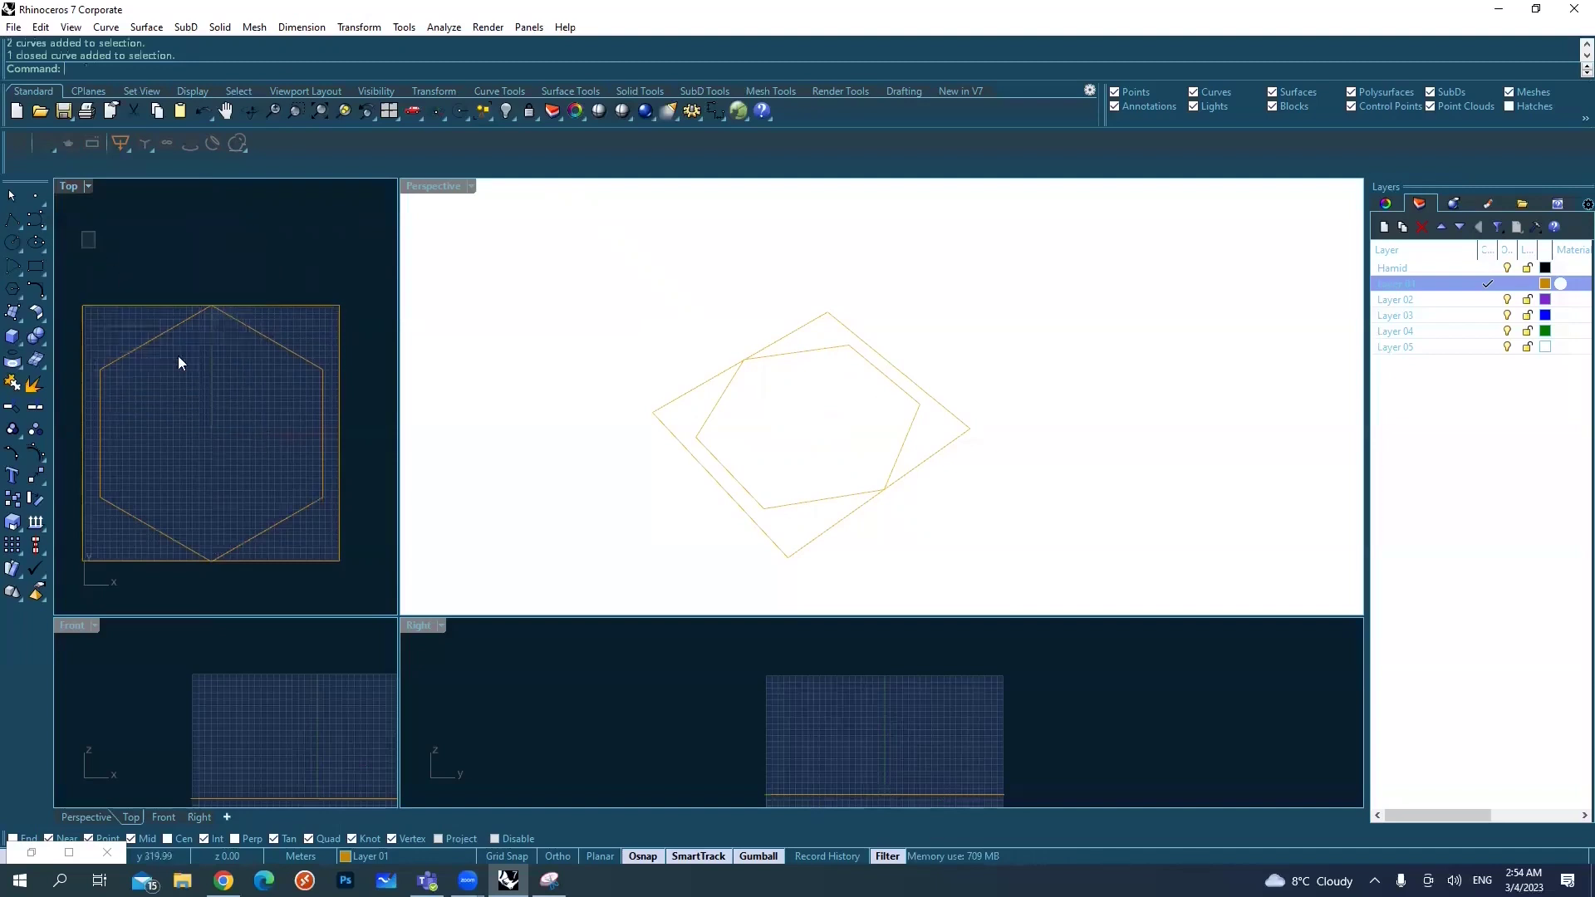
{"action": "mouse_move", "coordinate": [180, 362]}
{"action": "left_mouse_down"}
{"action": "mouse_move", "coordinate": [280, 427]}
{"action": "mouse_move", "coordinate": [175, 370]}
{"action": "left_mouse_up"}
{"action": "left_click_drag", "start_coordinate": [103, 255], "coordinate": [329, 581]}
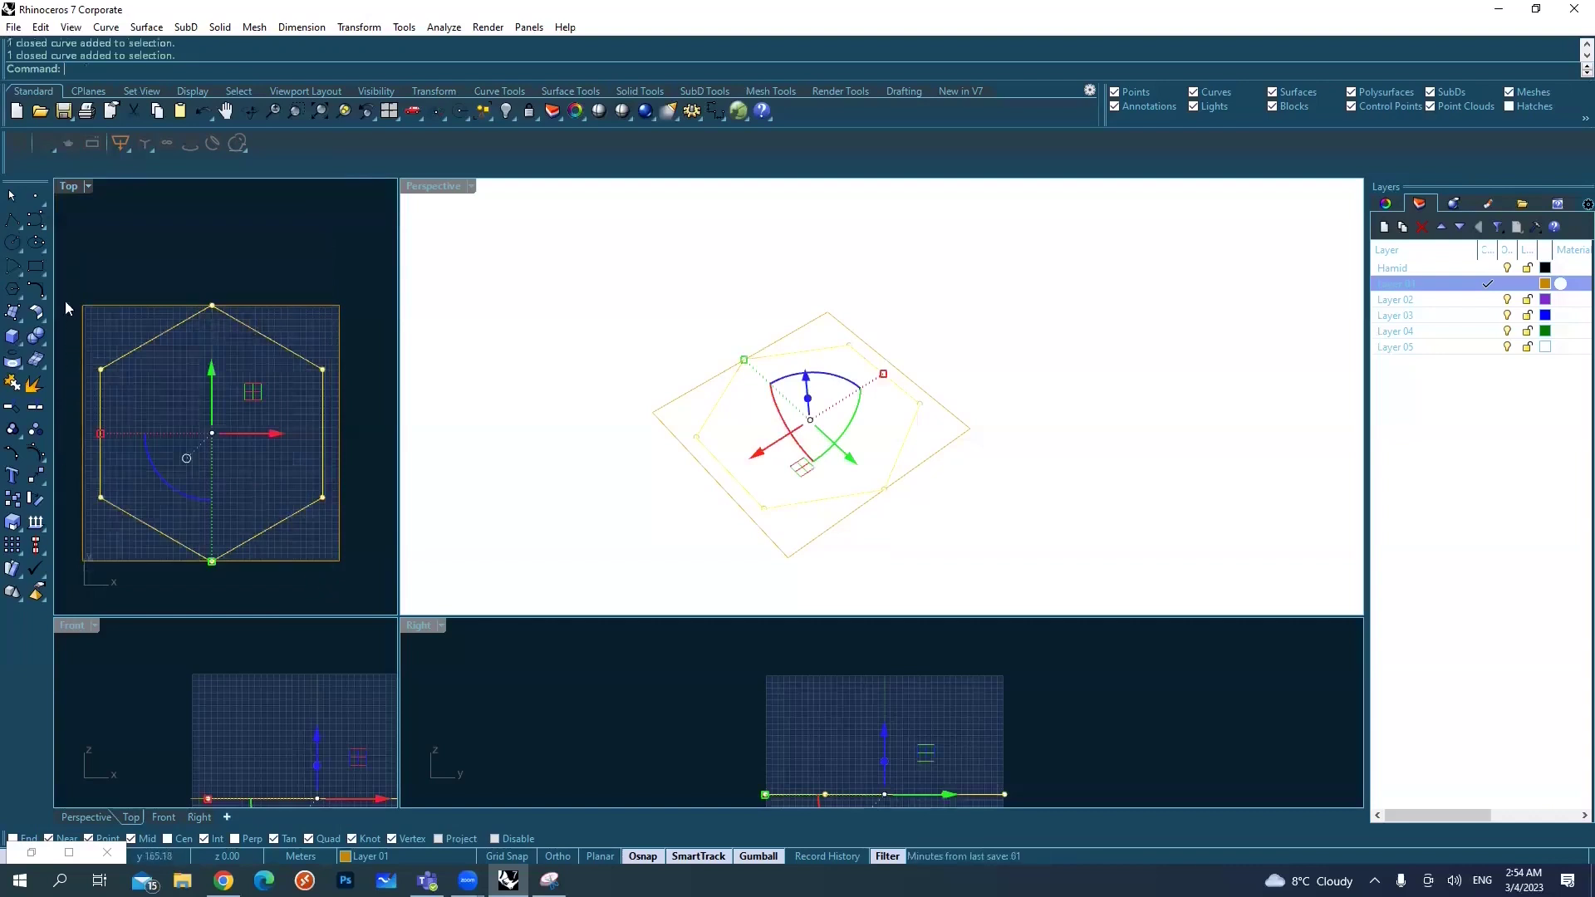
{"action": "left_click_drag", "start_coordinate": [67, 242], "coordinate": [329, 597]}
{"action": "left_click", "coordinate": [311, 306]}
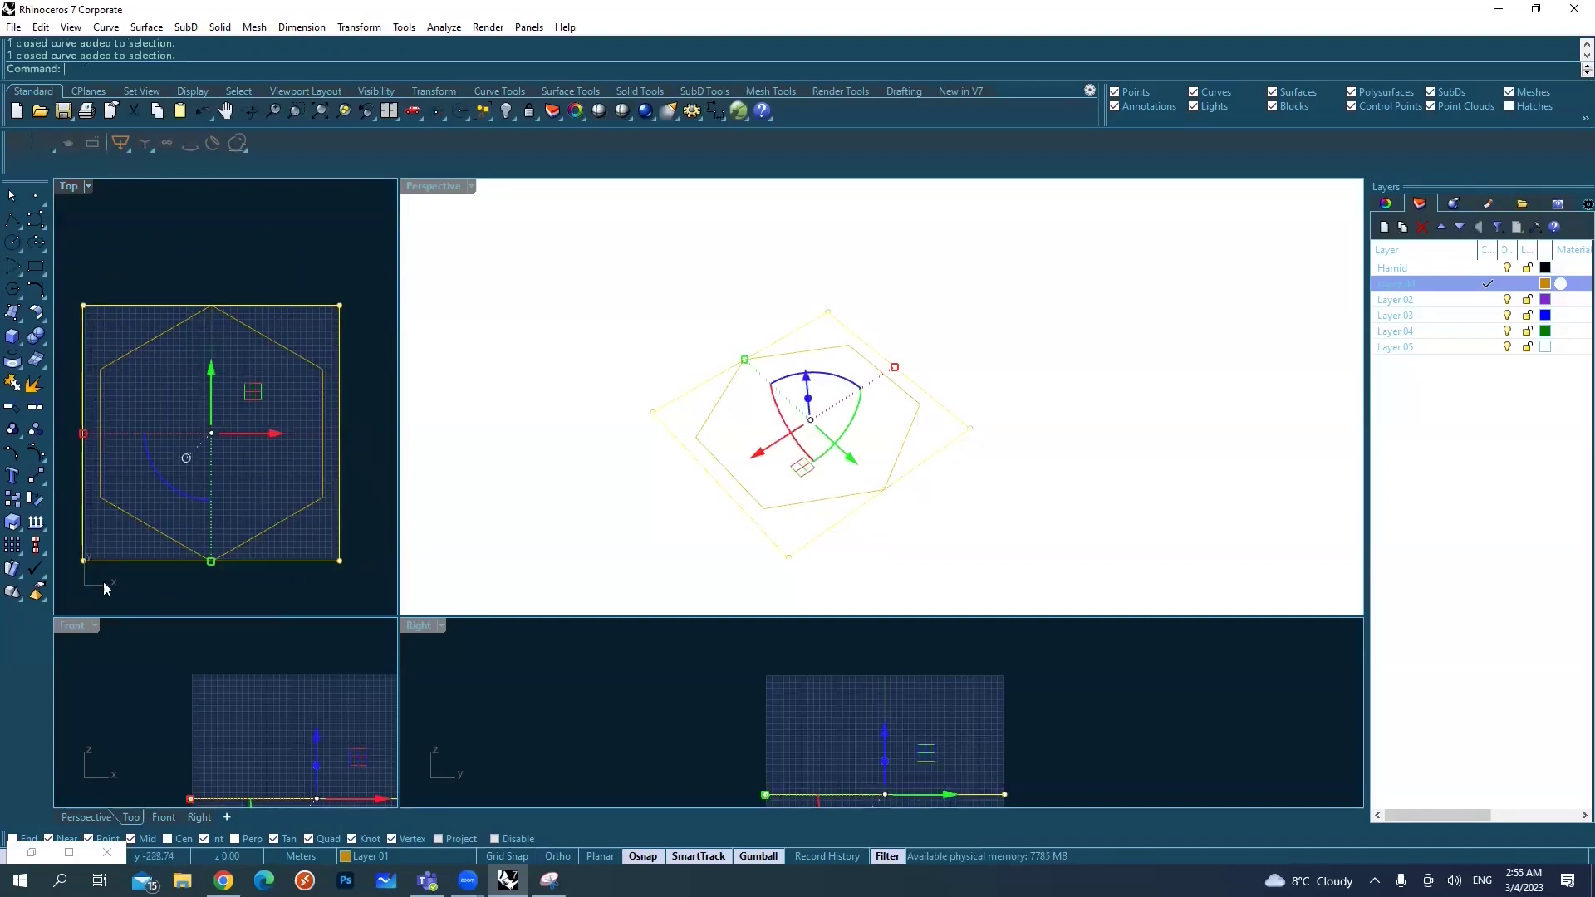
{"action": "left_click_drag", "start_coordinate": [315, 247], "coordinate": [297, 315]}
{"action": "left_click", "coordinate": [80, 284]}
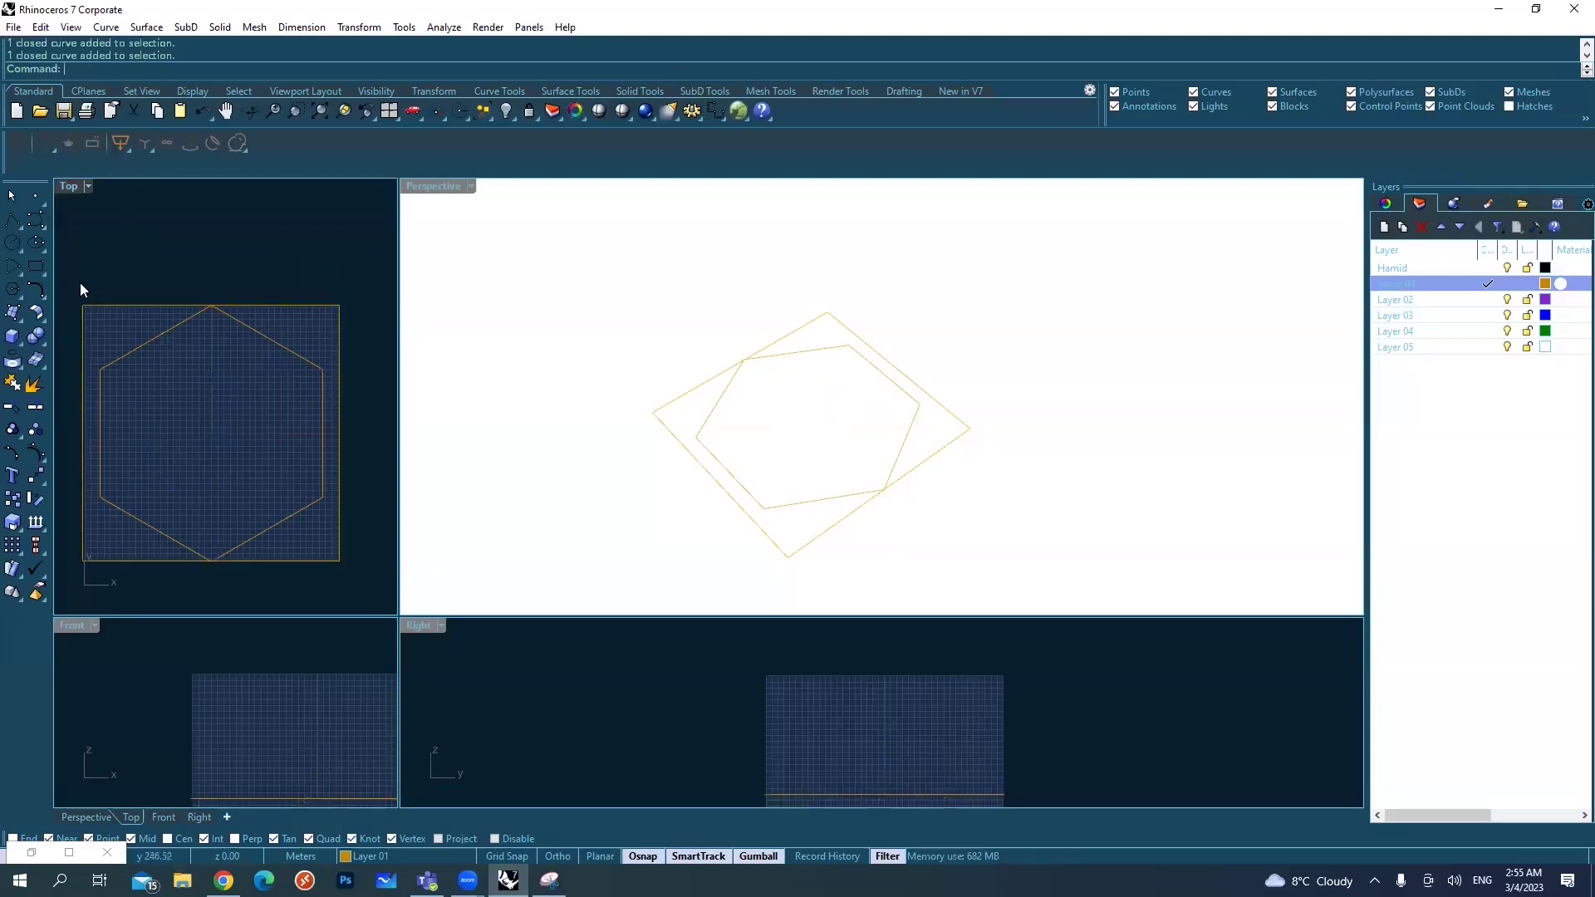
{"action": "left_click", "coordinate": [18, 325]}
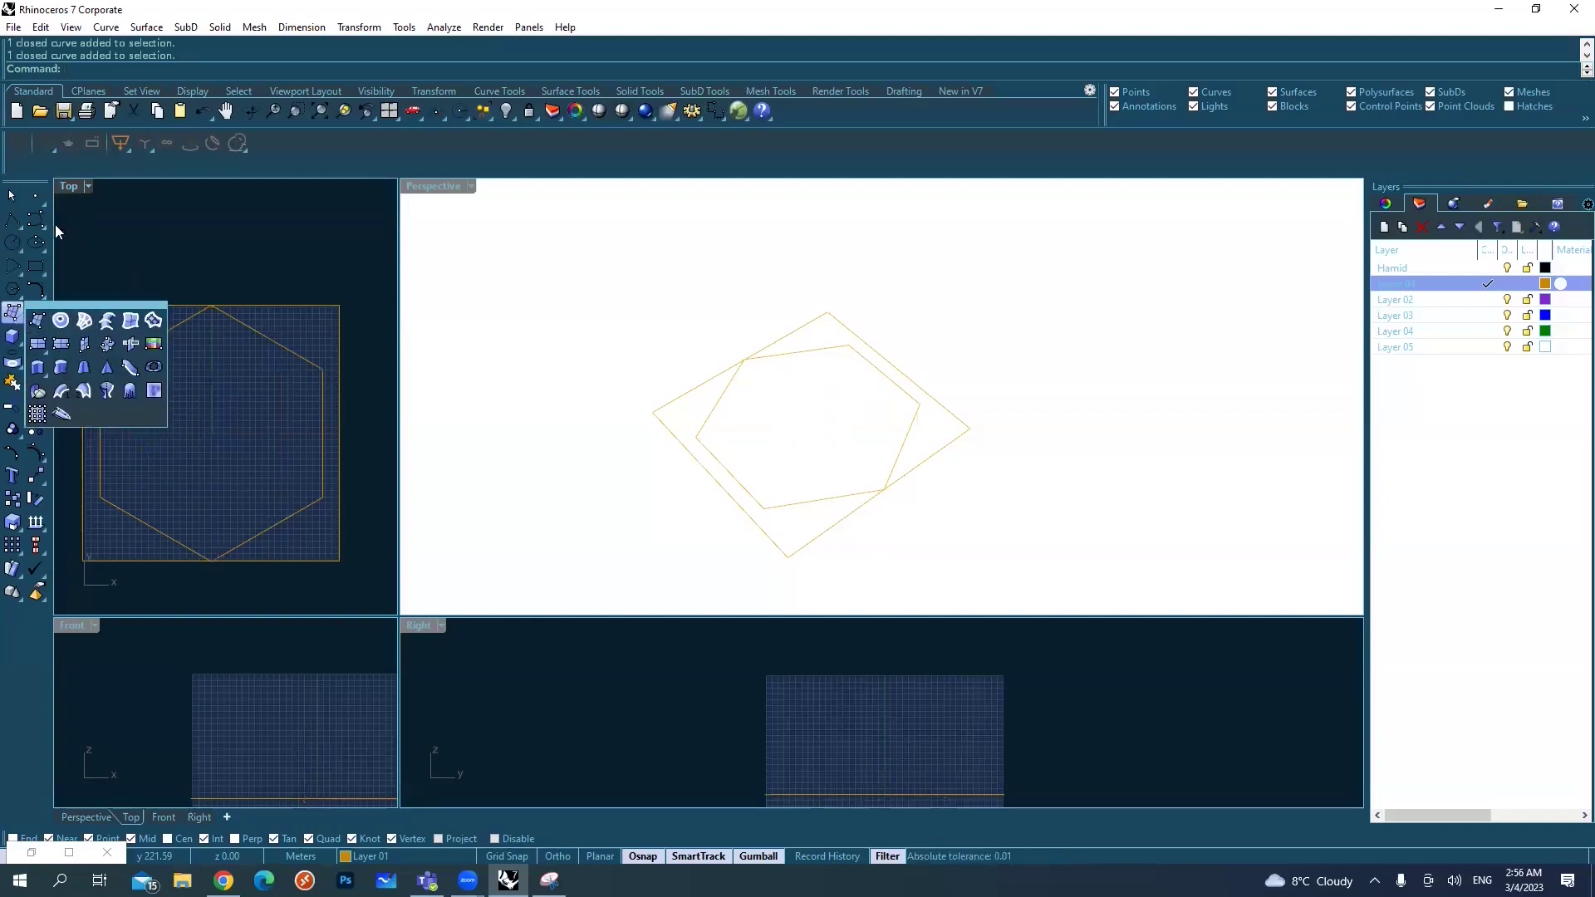
{"action": "left_click", "coordinate": [91, 235]}
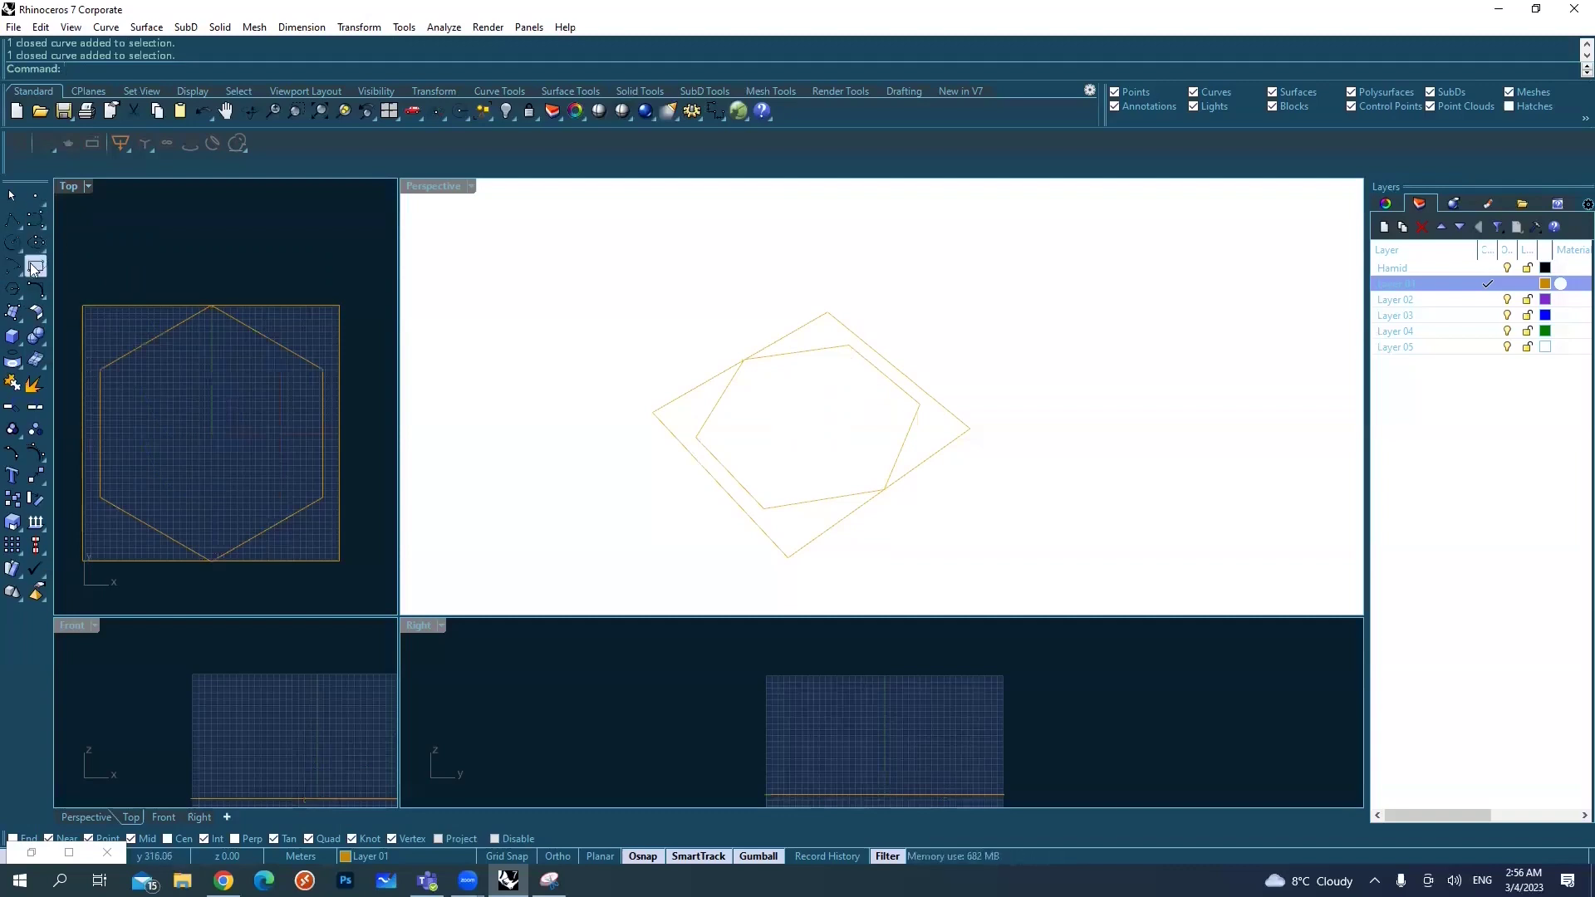
{"action": "left_click", "coordinate": [285, 344]}
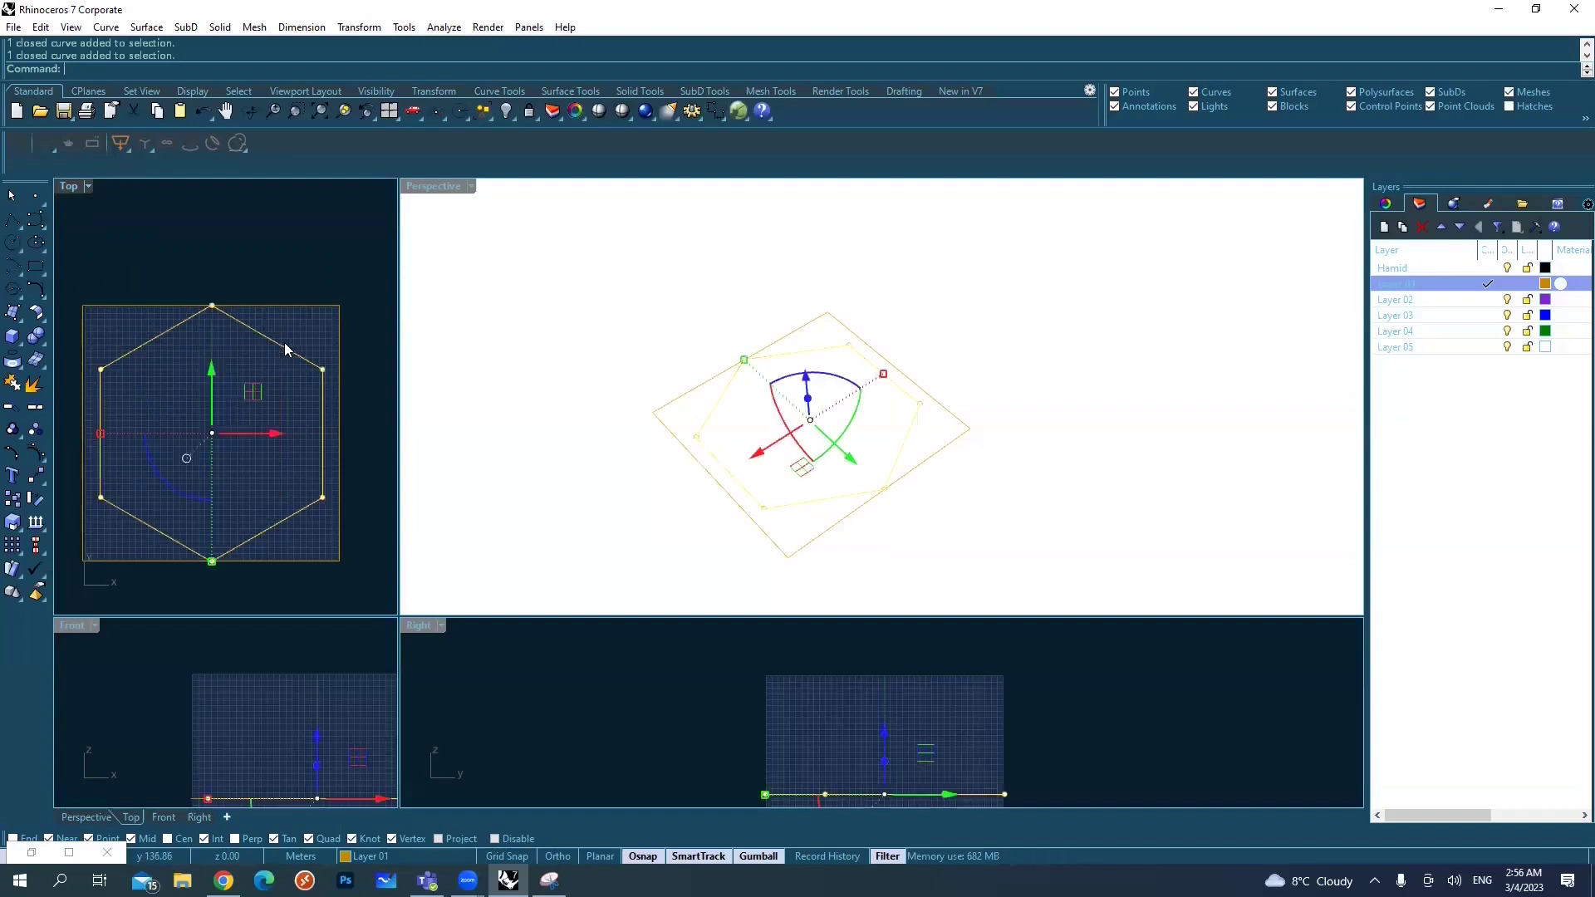
{"action": "left_click", "coordinate": [286, 314]}
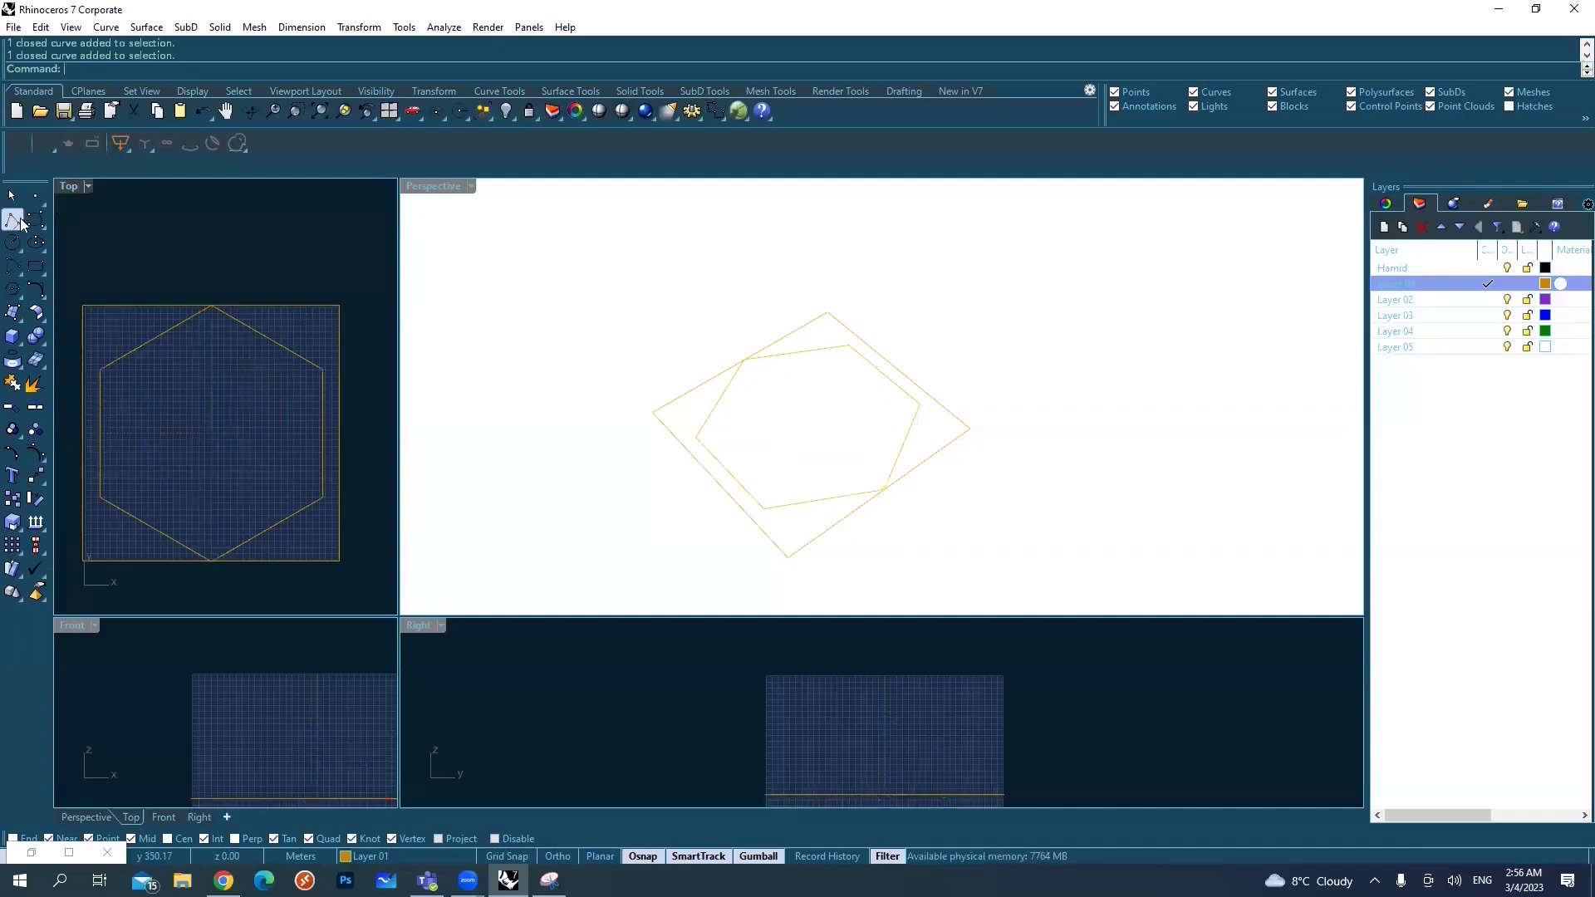